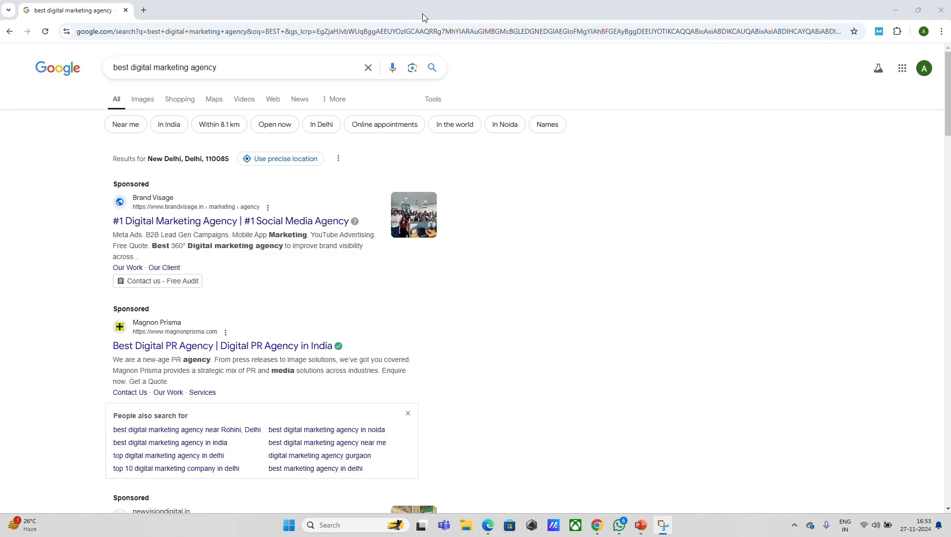
- Switch to the browser and search Google for "shoes" using the recent search suggestion
key("alt+Tab")
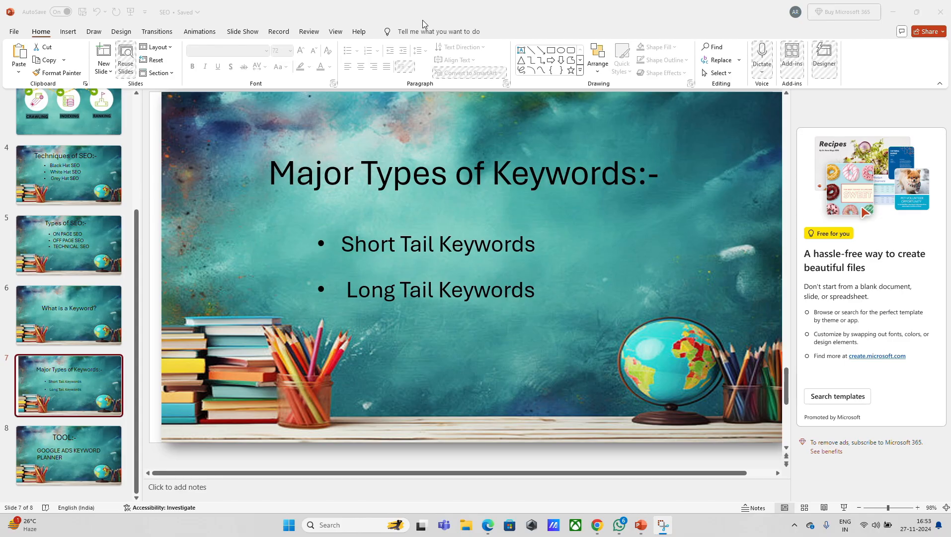
key("alt+Tab")
left_click(466, 193)
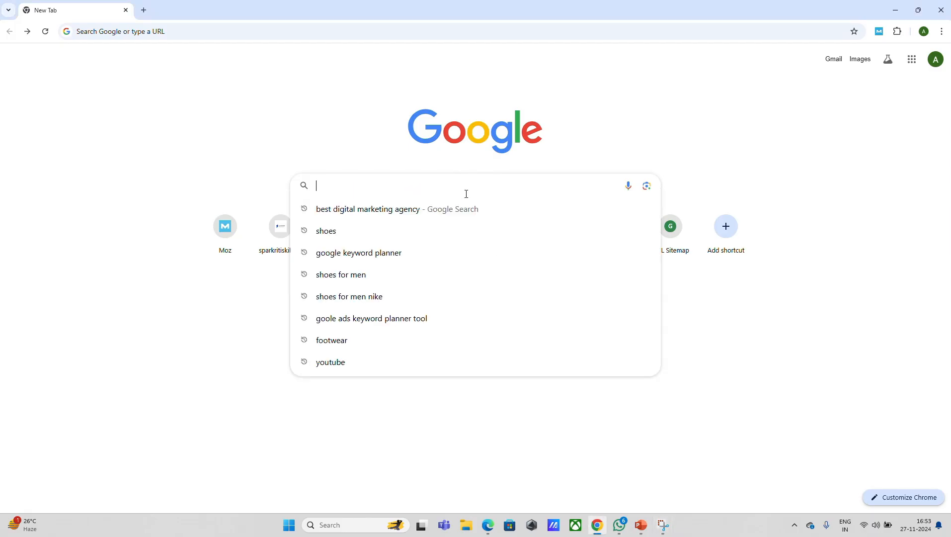
left_click(407, 227)
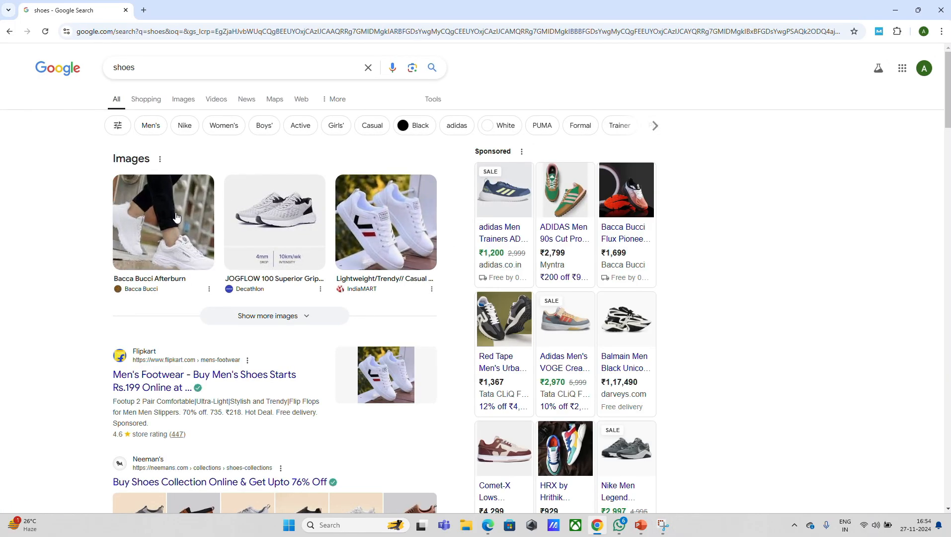
left_click(422, 10)
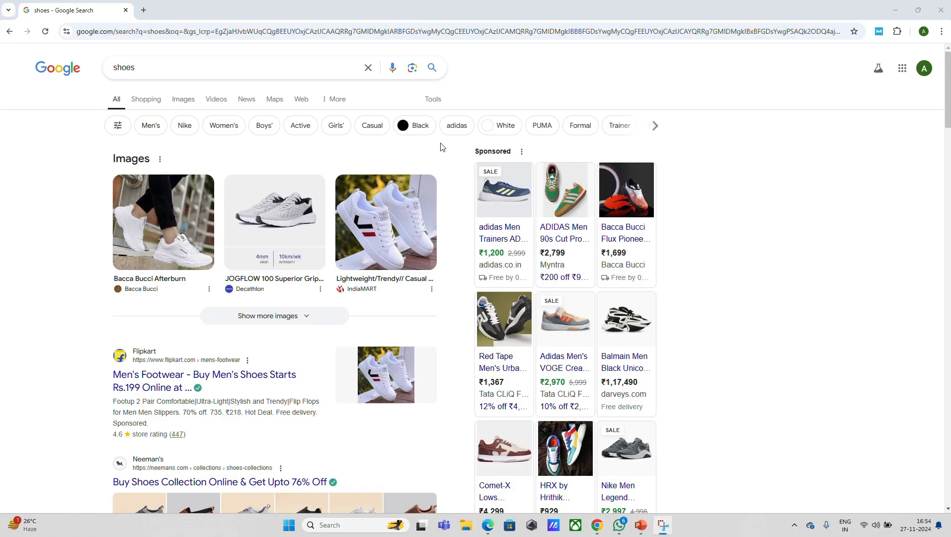
left_click(948, 123)
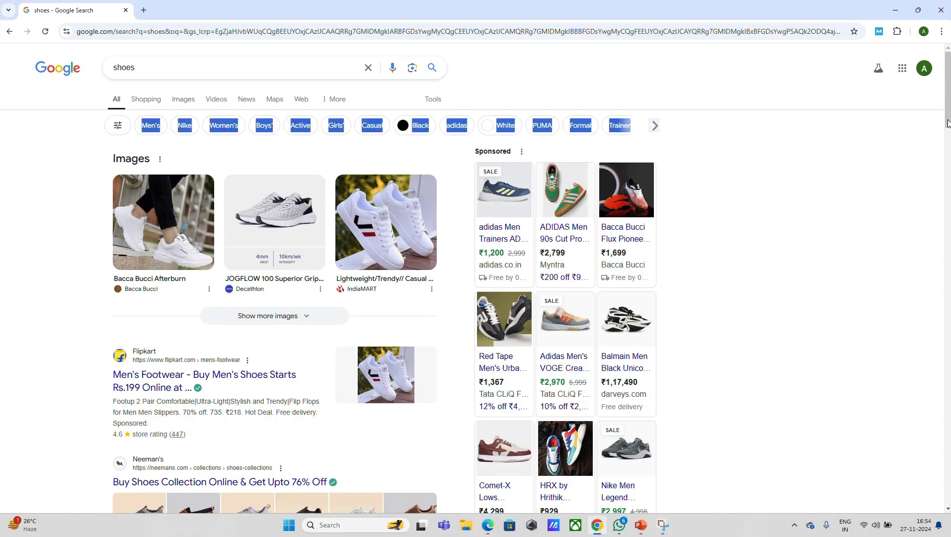
mouse_move(948, 123)
left_mouse_down()
mouse_move(949, 242)
mouse_move(949, 114)
left_mouse_up()
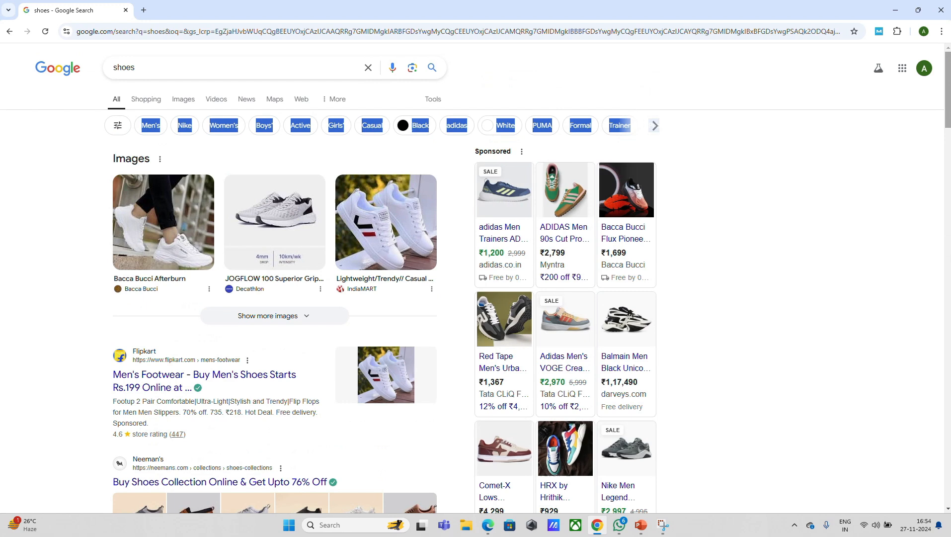
left_click(754, 196)
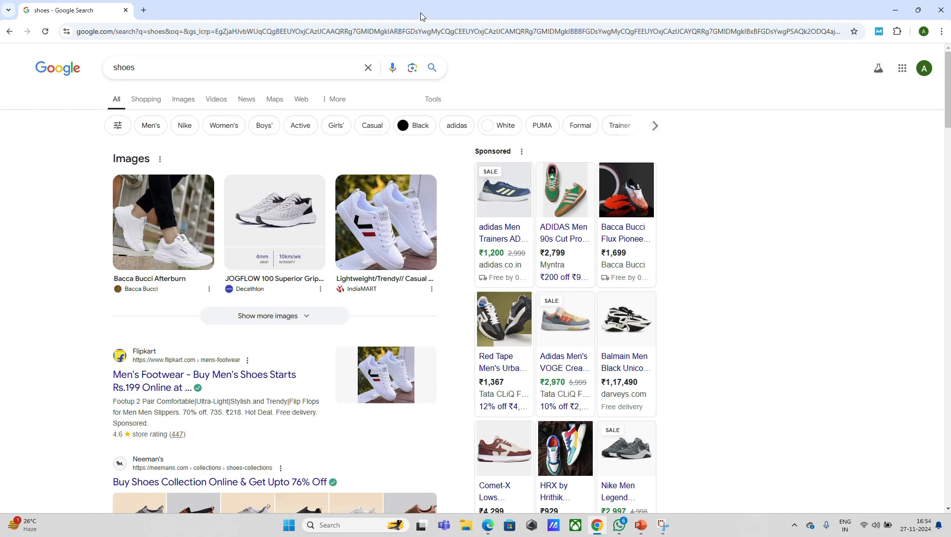
key("super+shift+s")
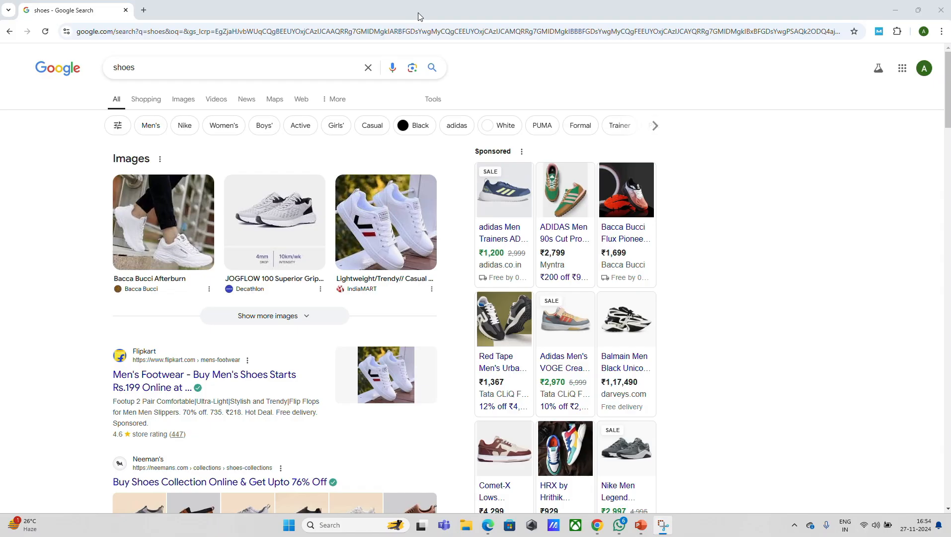
- Search Google for "shoes for men" from a new tab page
key("alt+Tab")
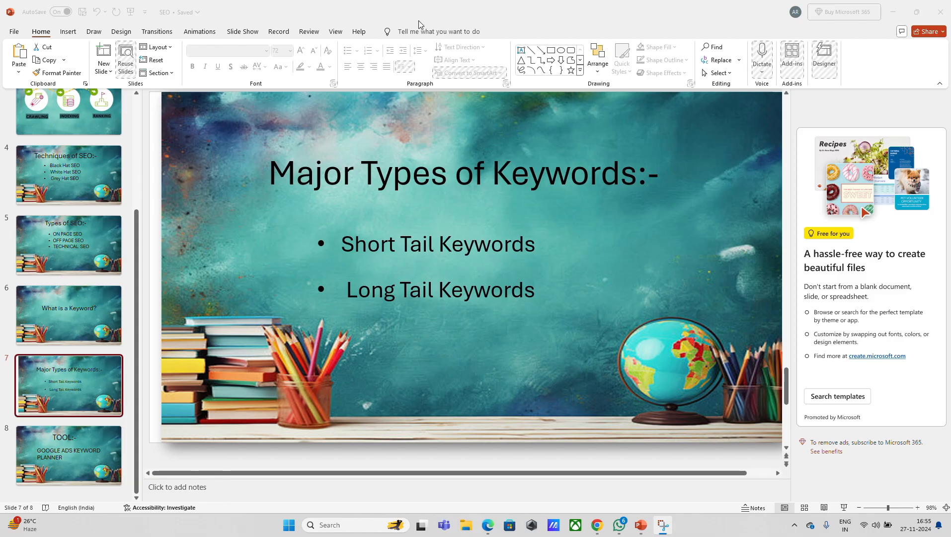
key("alt+Tab")
left_click(458, 186)
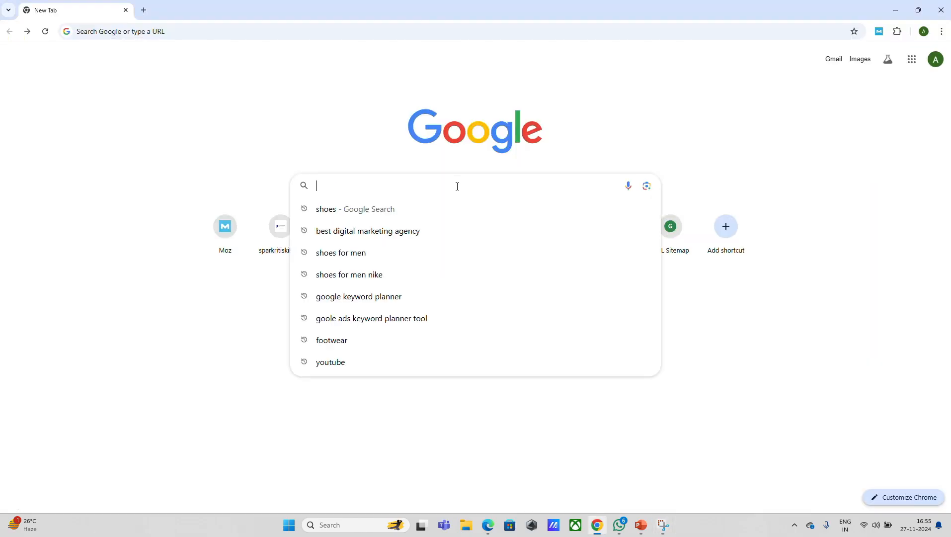
type("SHOES")
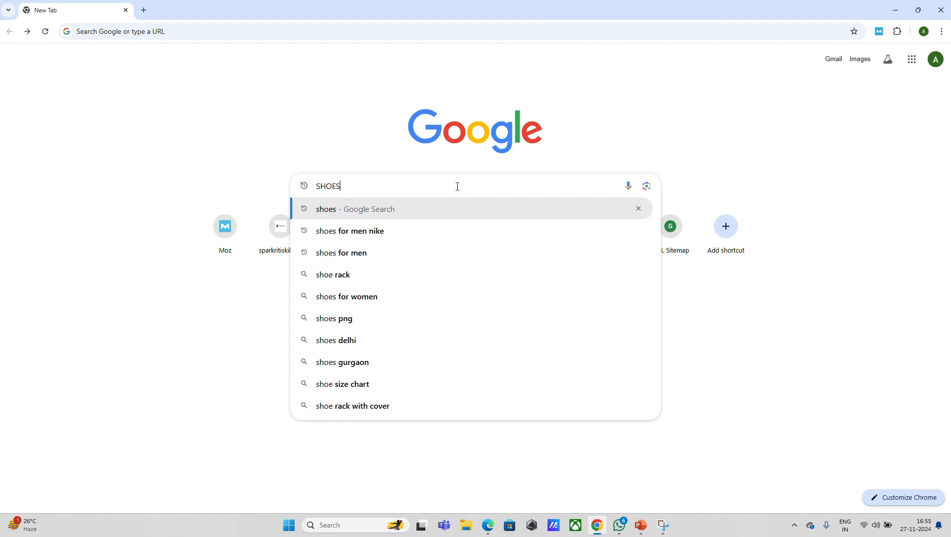
type(" FOR MEN")
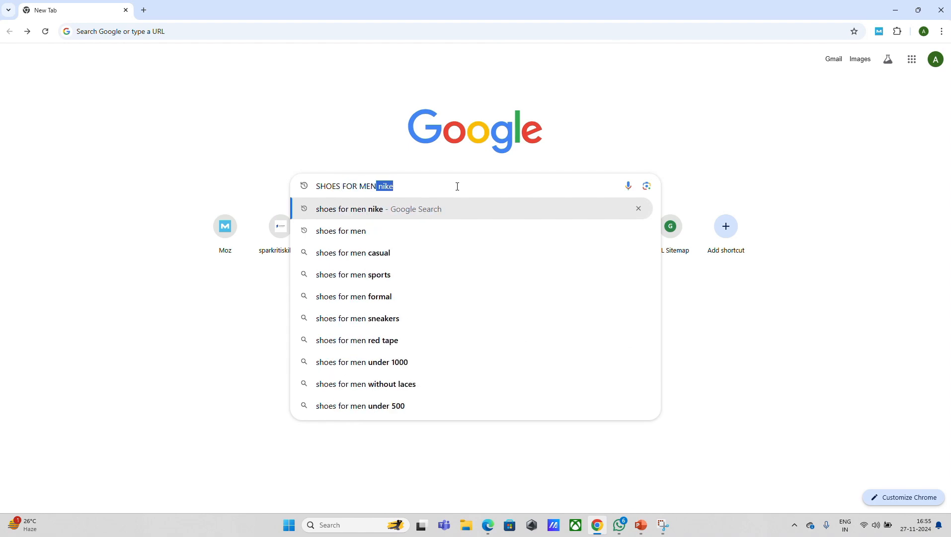
left_click(374, 231)
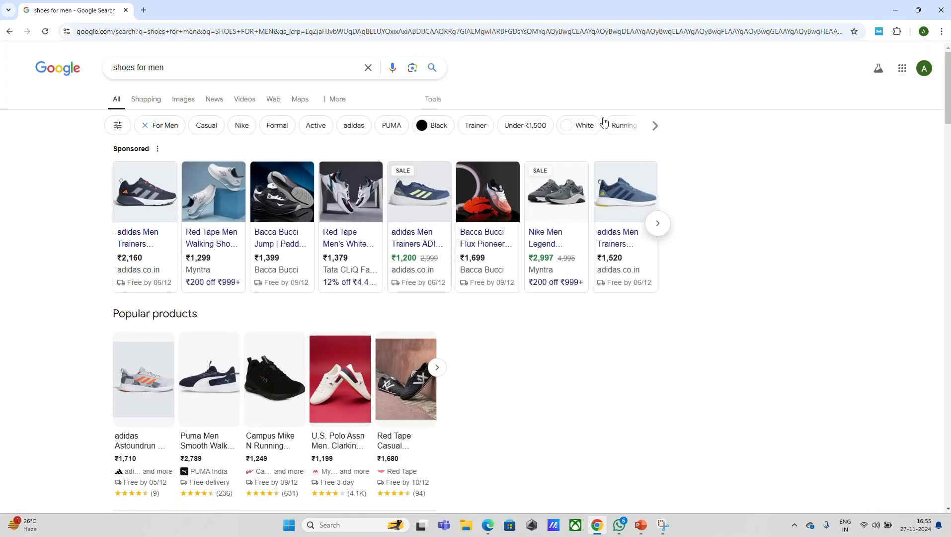
left_click(421, 22)
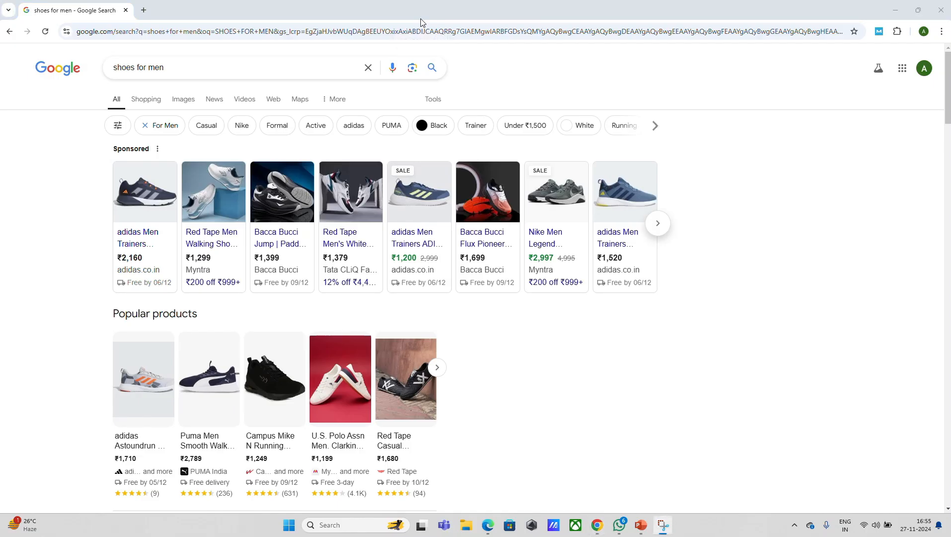
- Refine the search to the suggested longer query "shoes for men nike"
left_click(243, 67)
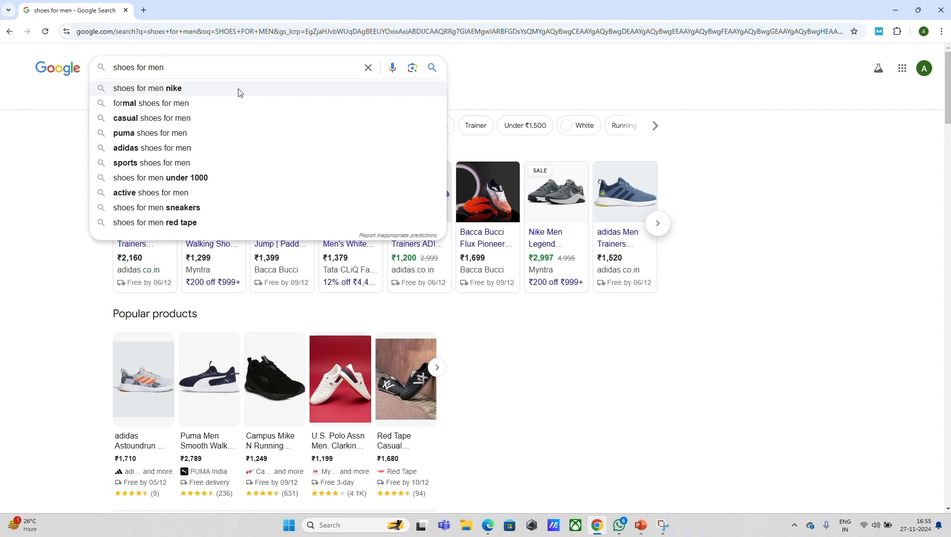
left_click(239, 92)
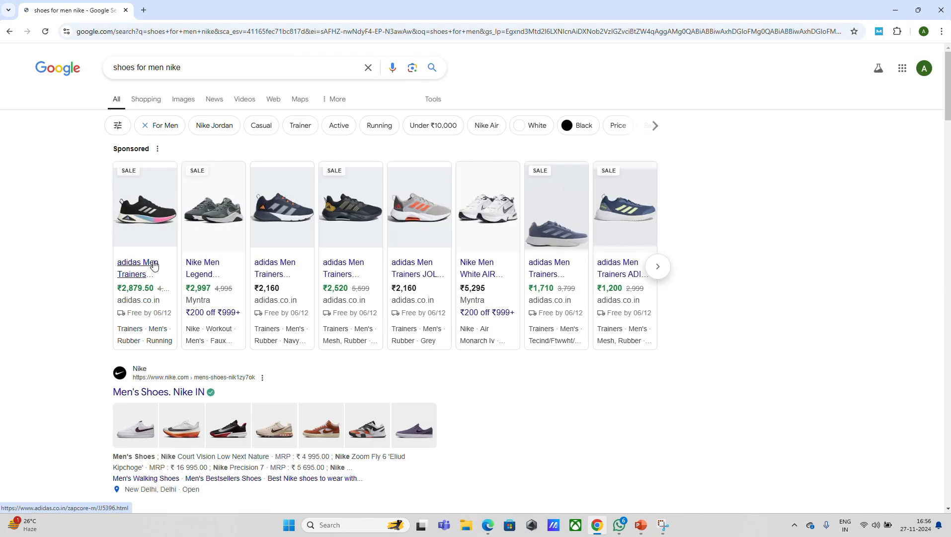
left_click(423, 19)
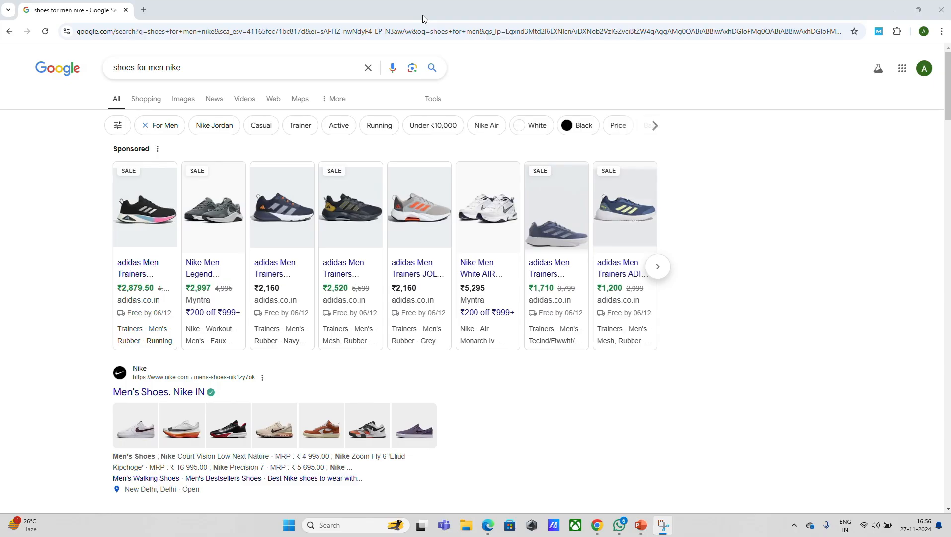
- Find the Google Keyword Planner through a Google search and open its Google Ads page
key("alt+Tab")
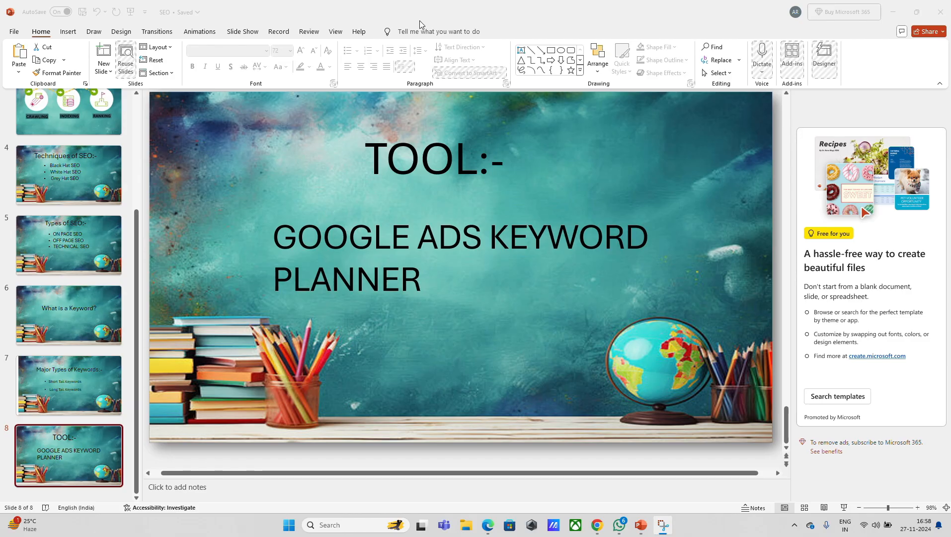
key("alt+Tab")
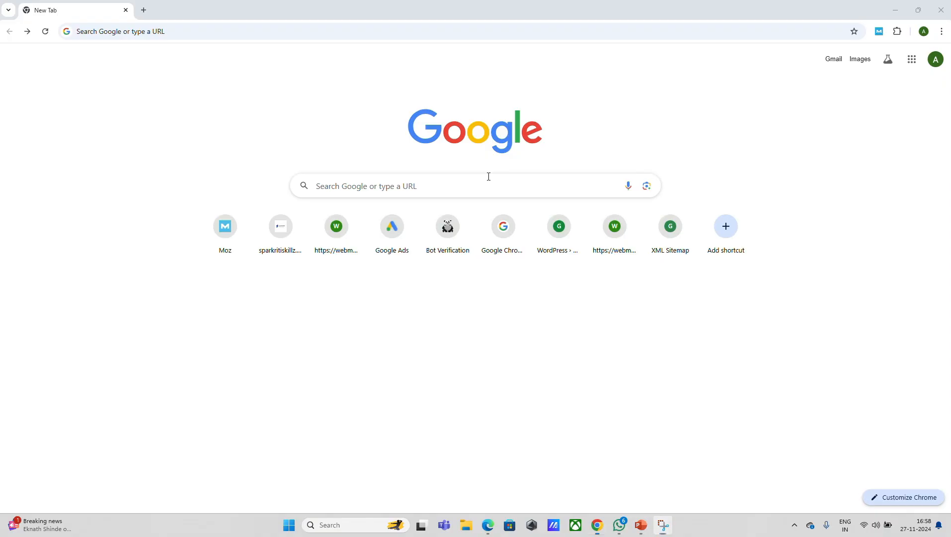
left_click(488, 177)
type("GOOGL")
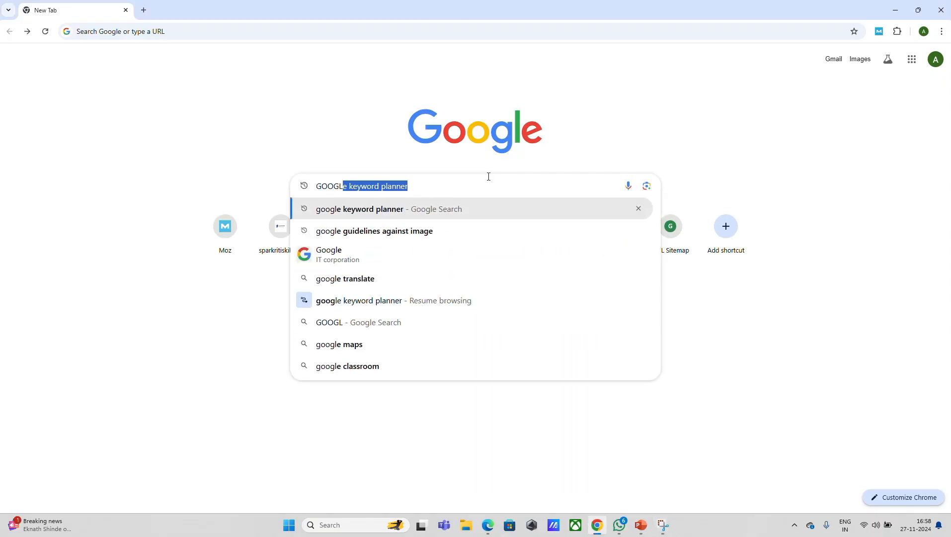
type(" EKEYW")
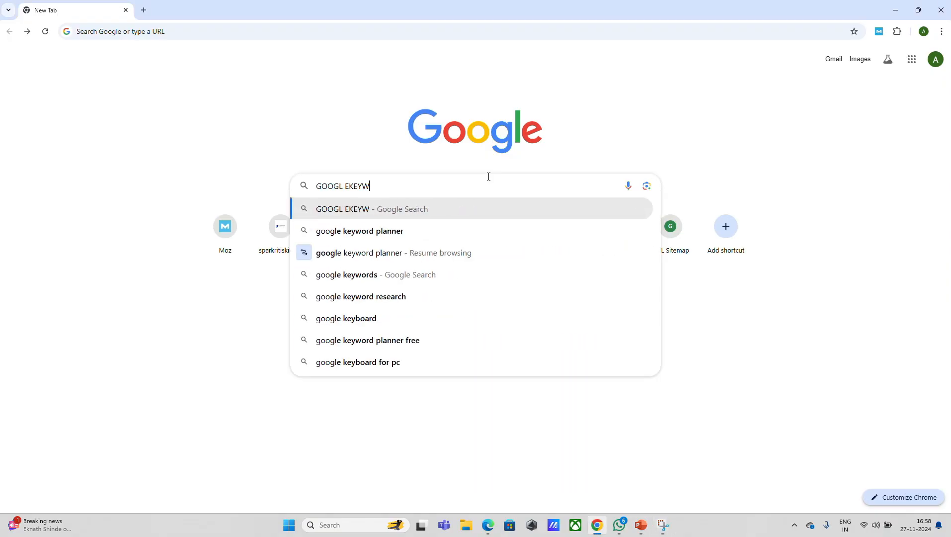
type("OR")
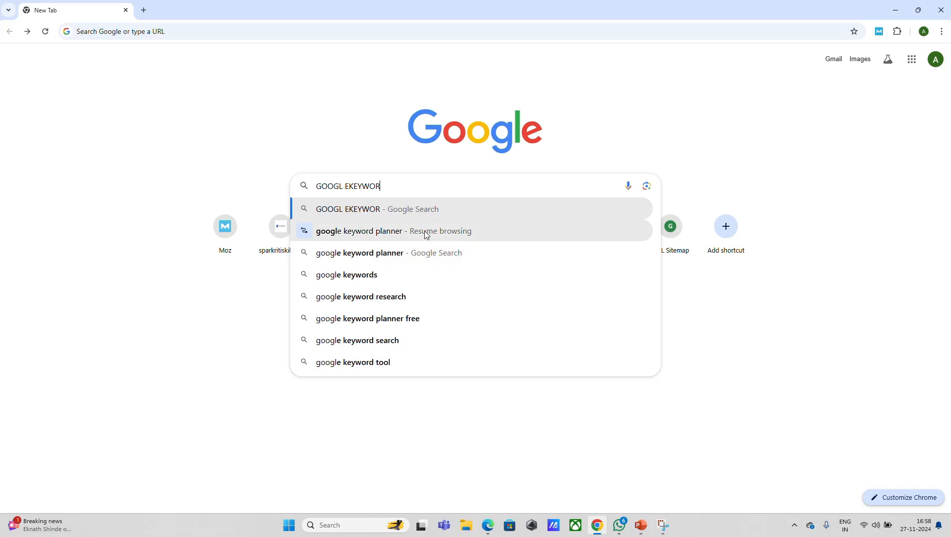
left_click(426, 231)
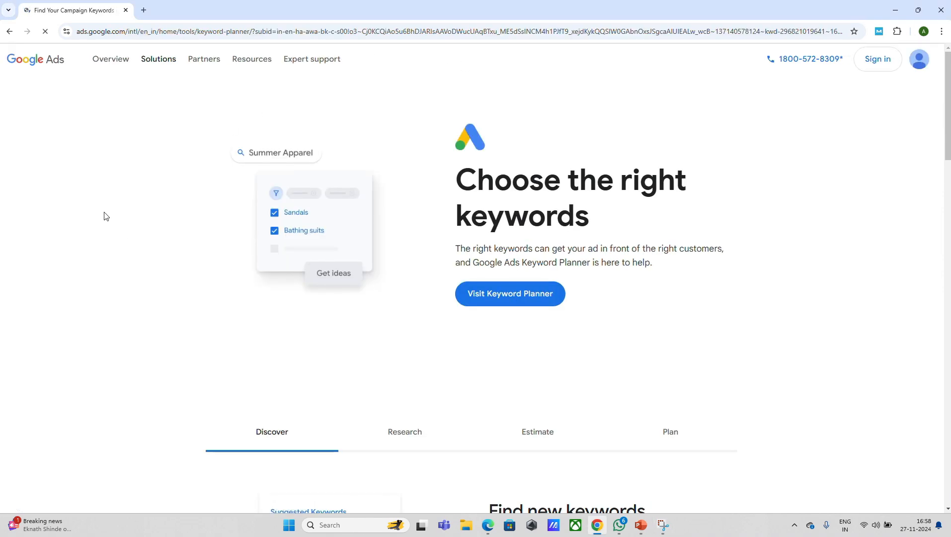
left_click(424, 26)
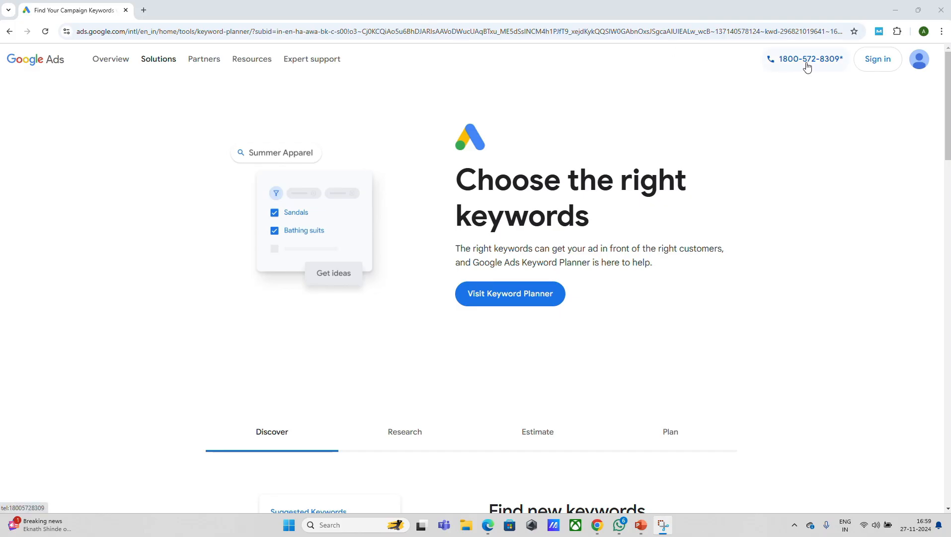
- Sign in to Google Ads and select the last account in the account list
left_click(869, 62)
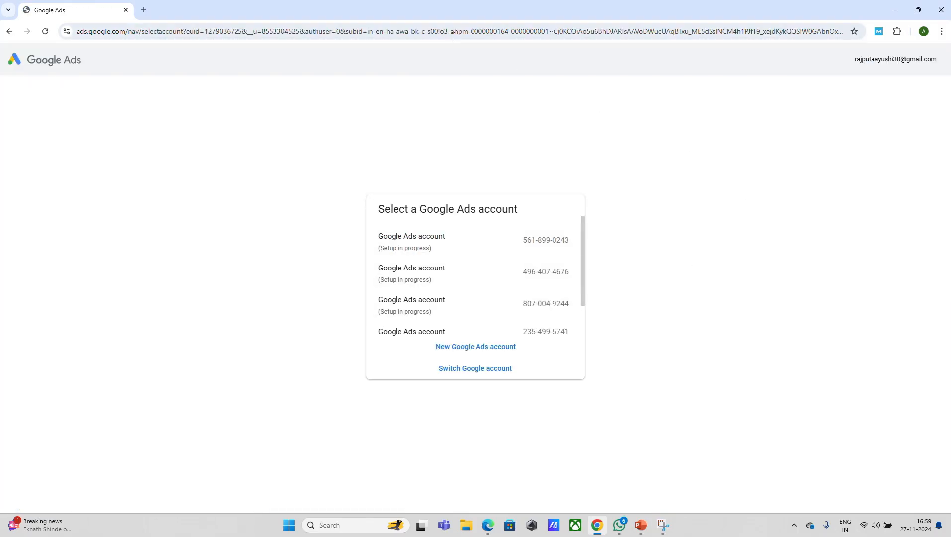
left_click(425, 21)
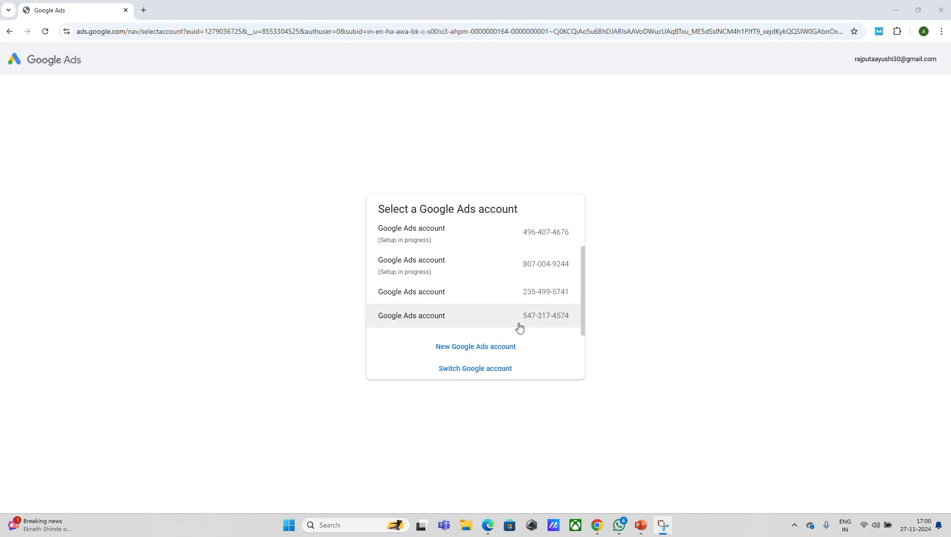
left_click(519, 328)
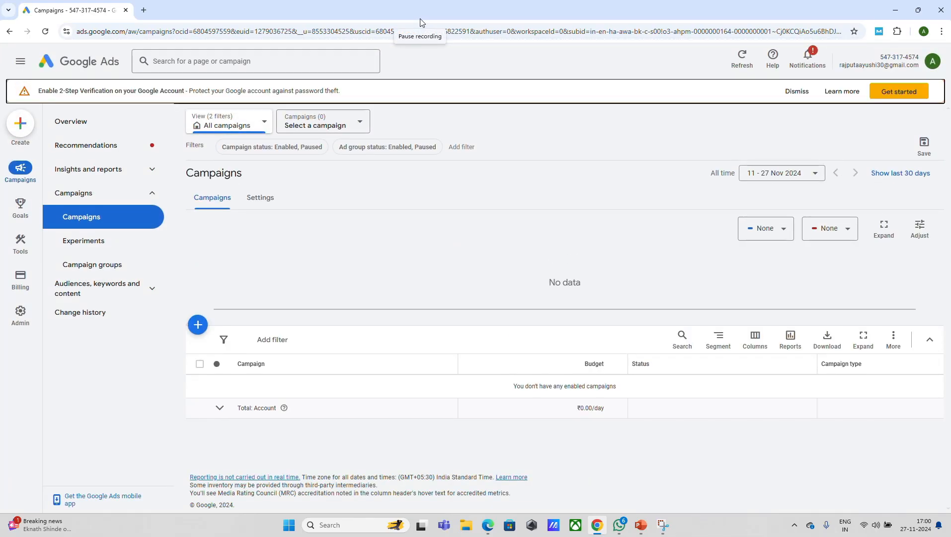
- Open Keyword Planner from the planning tools and start the Discover new keywords option
mouse_move(23, 254)
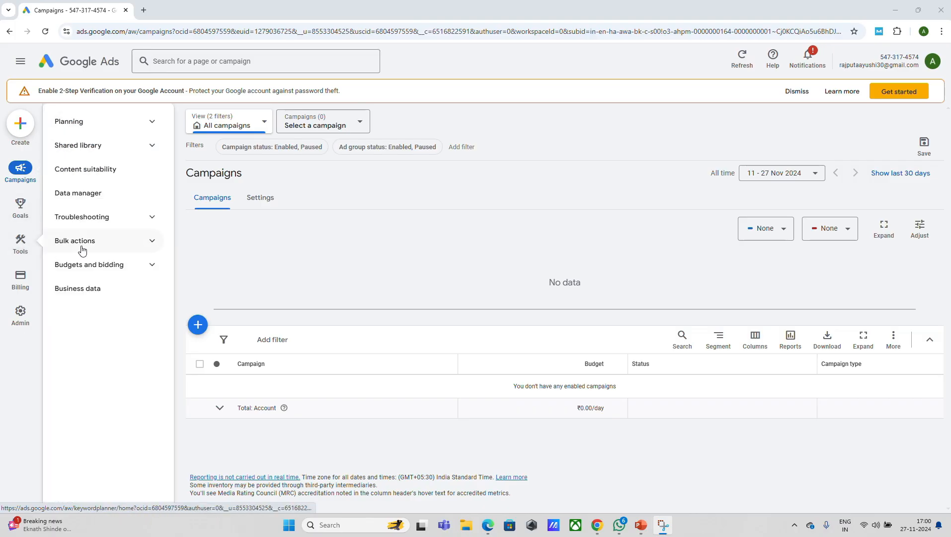
left_click(75, 123)
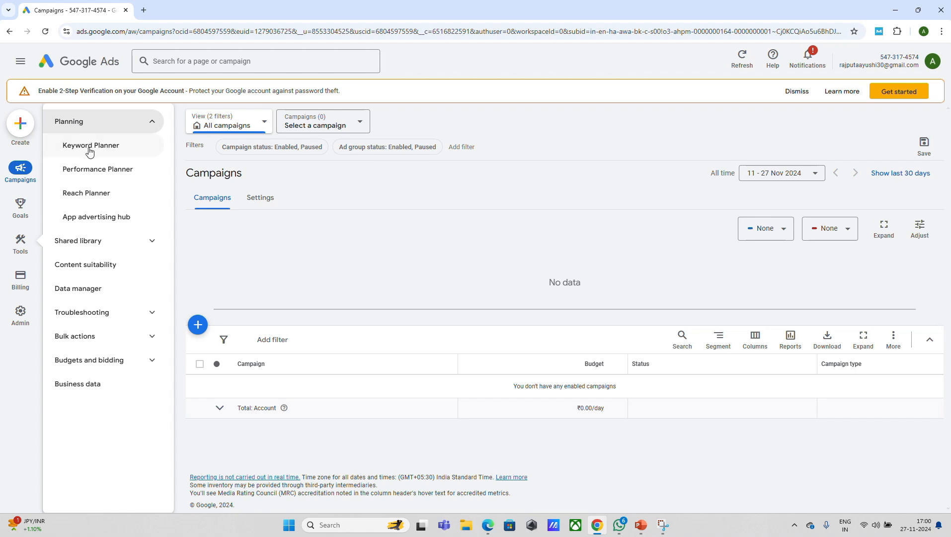
left_click(89, 147)
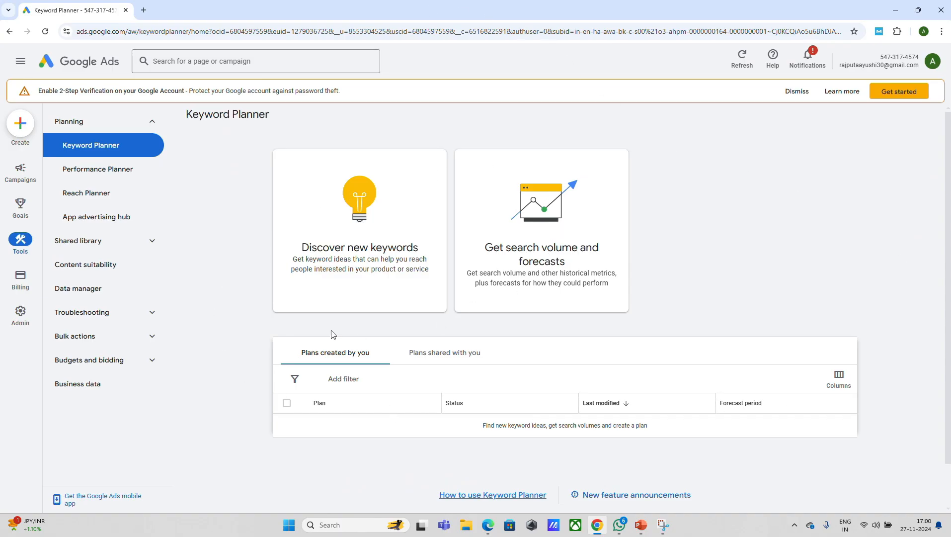
left_click(351, 256)
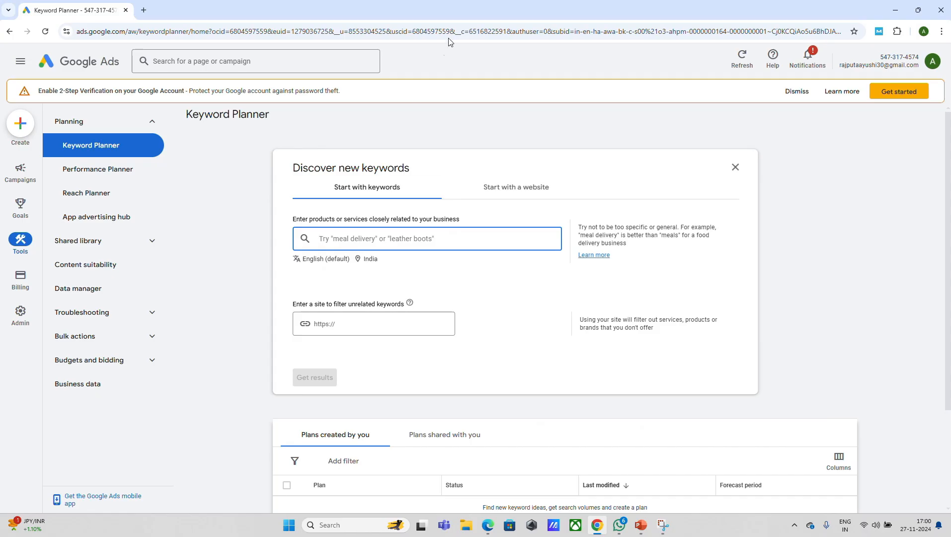
left_click(425, 15)
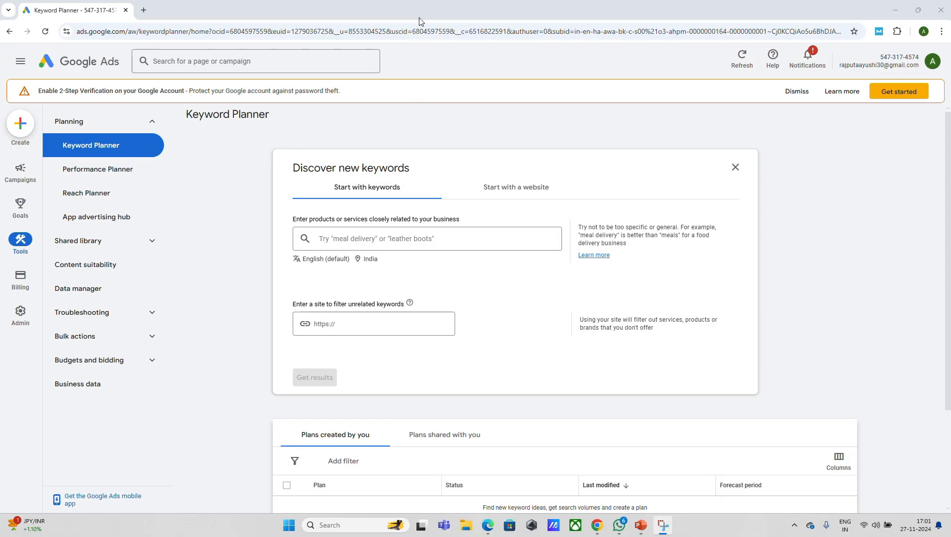
- Enter FRUITS as the seed keyword, get the results and look over the keyword ideas
left_click_drag(447, 306, 494, 243)
left_click(495, 243)
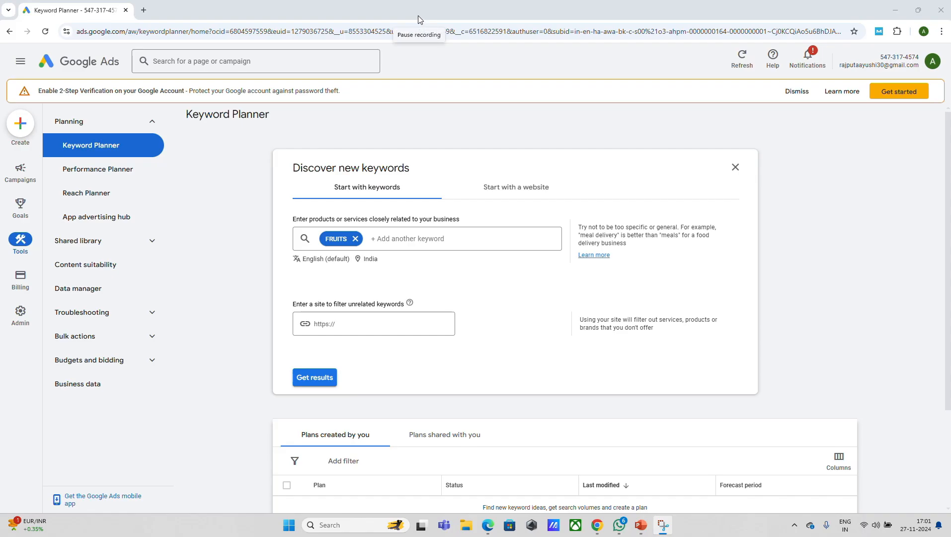
left_click(319, 378)
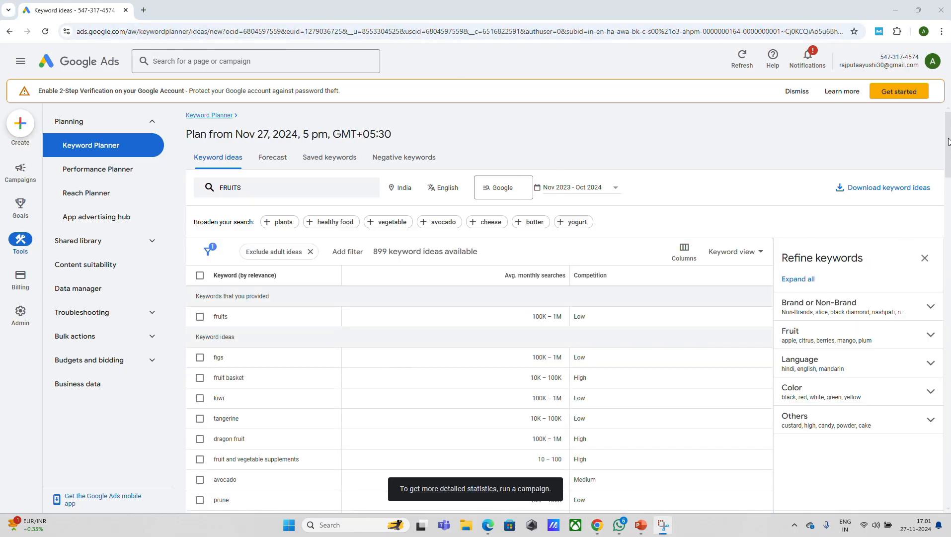
mouse_move(949, 142)
left_mouse_down()
mouse_move(946, 244)
mouse_move(944, 135)
left_mouse_up()
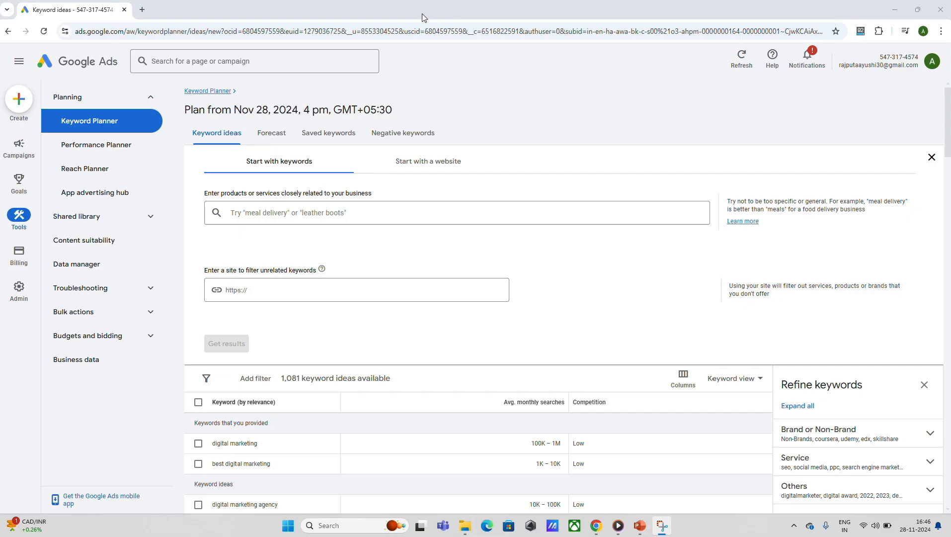
- Add digital marketing as the first seed keyword for the products or services search
left_click(300, 213)
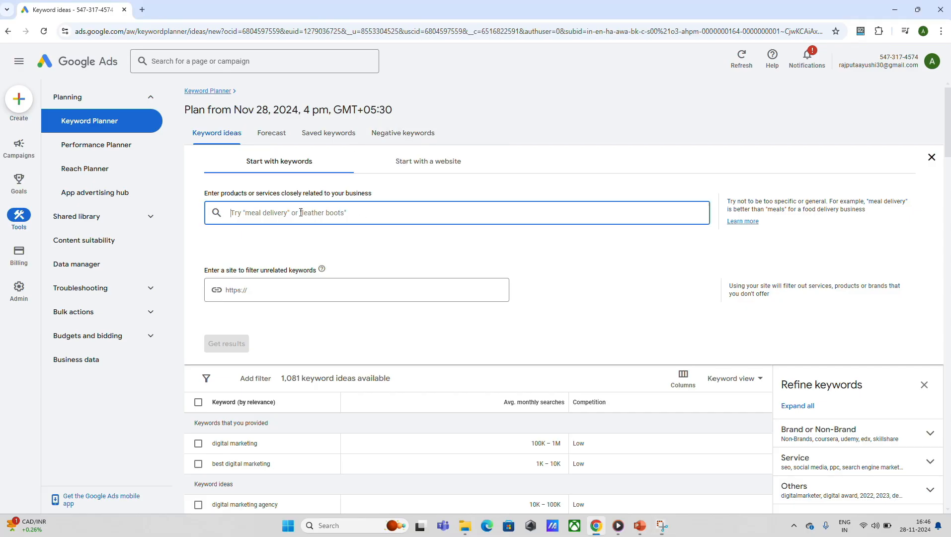
type("dig")
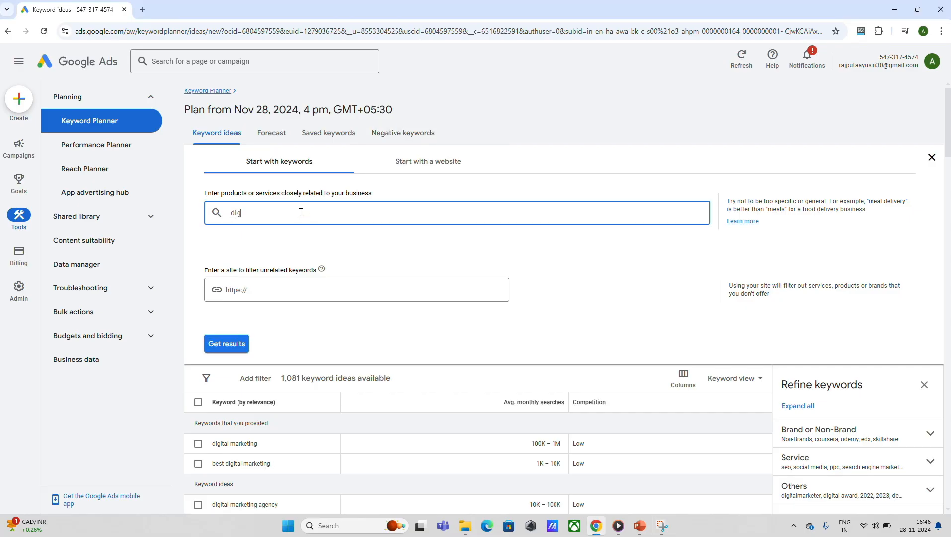
type("ital marketing")
key("Return")
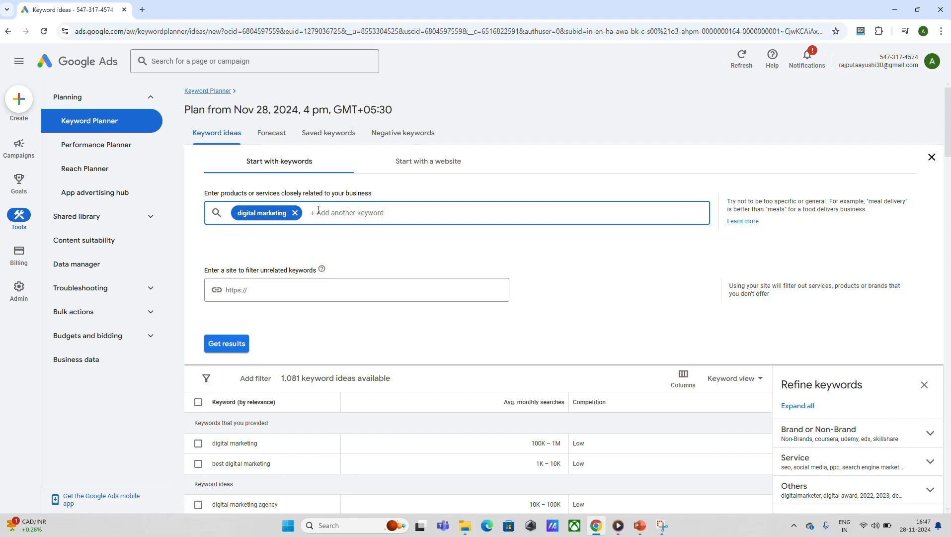
- Add best digital marketing as a second seed keyword and get the keyword ideas
type("best digital marketing")
key("Return")
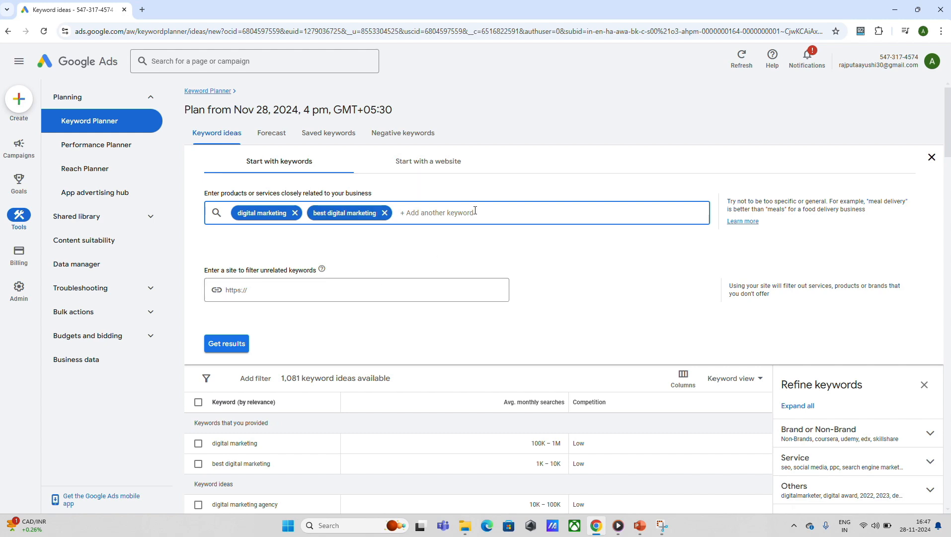
left_click(226, 344)
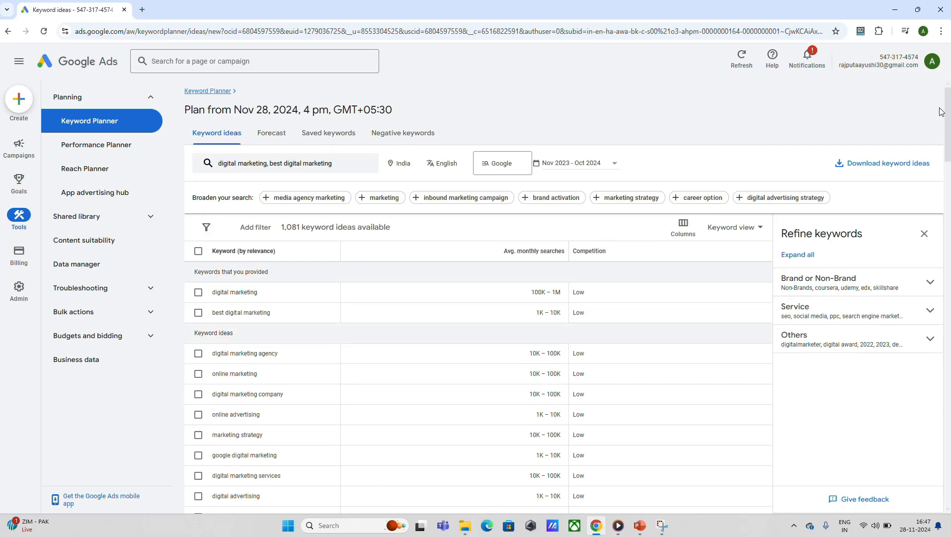
mouse_move(949, 117)
left_mouse_down()
mouse_move(948, 211)
mouse_move(949, 115)
left_mouse_up()
left_click(427, 14)
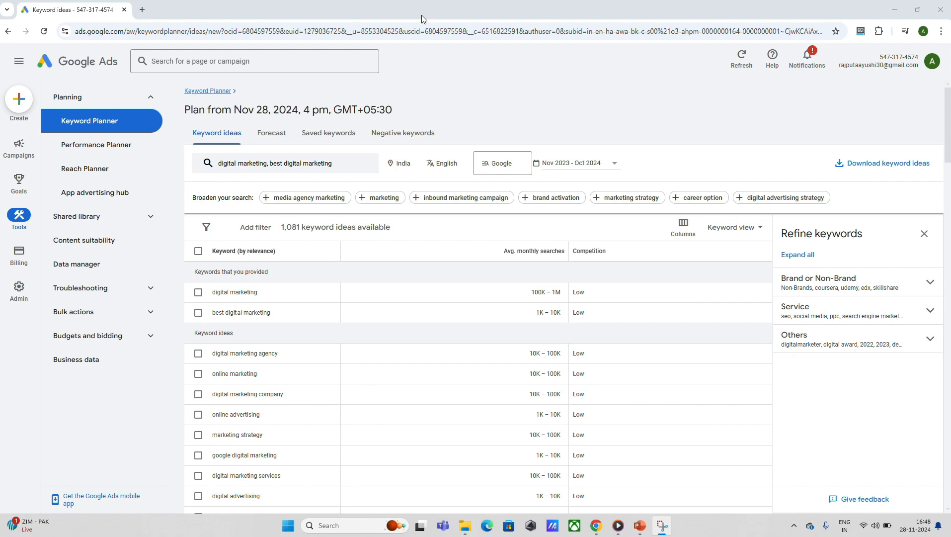
- Open the column settings of the keyword ideas table and apply the set with Avg. monthly searches and Competition
left_click(685, 235)
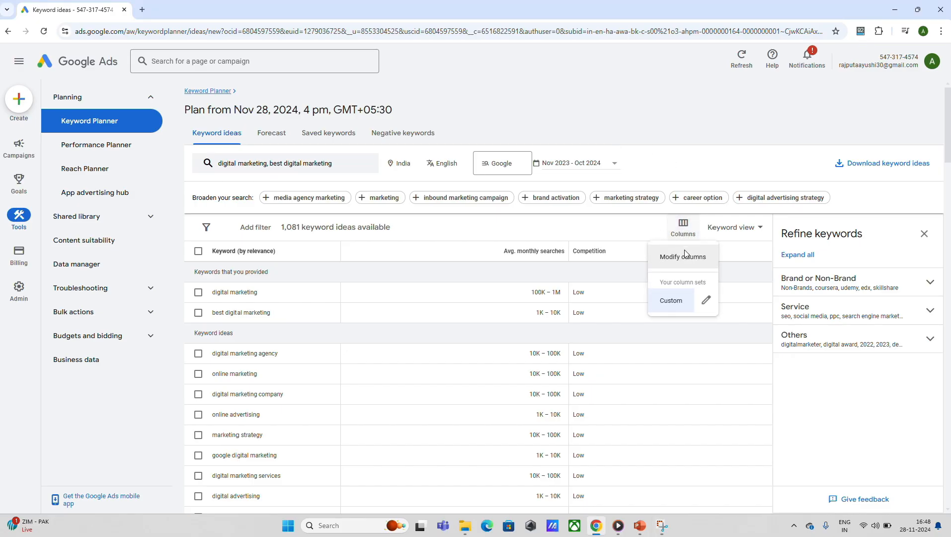
left_click(685, 258)
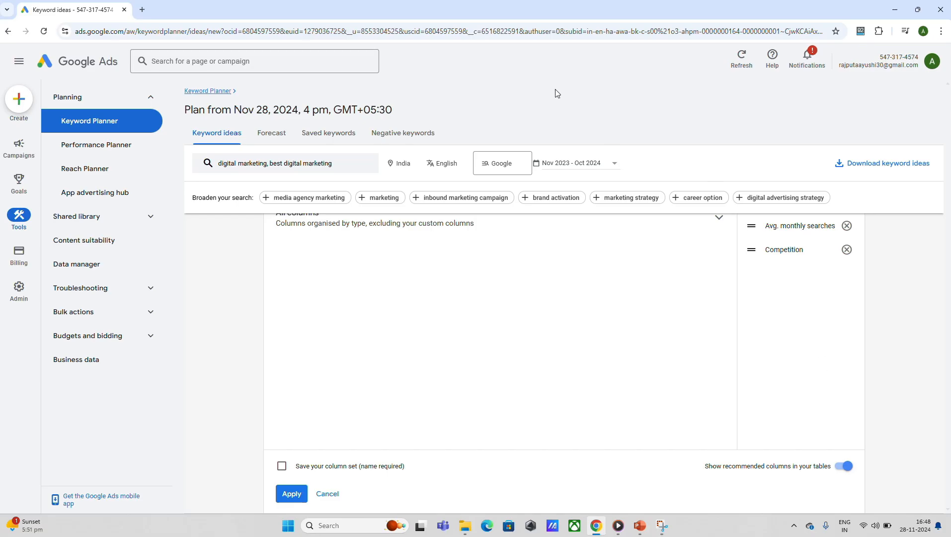
left_click(420, 16)
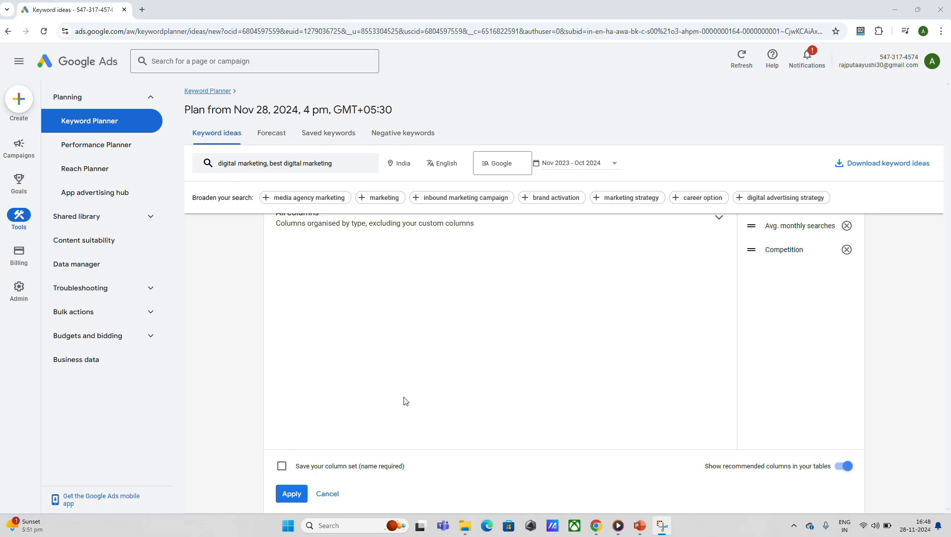
left_click(292, 497)
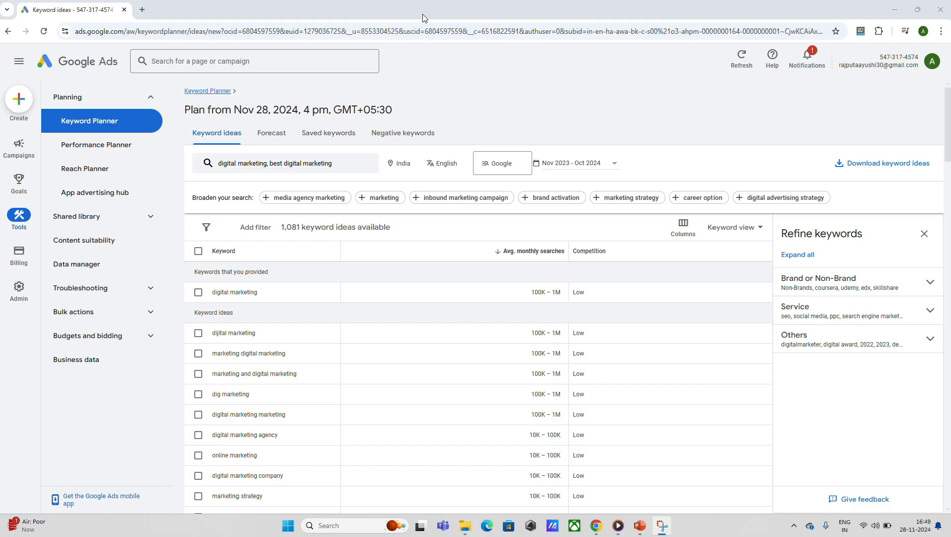
- Filter the keyword ideas to keyword text that does not contain marketing strategy, using Text Match
left_click(256, 229)
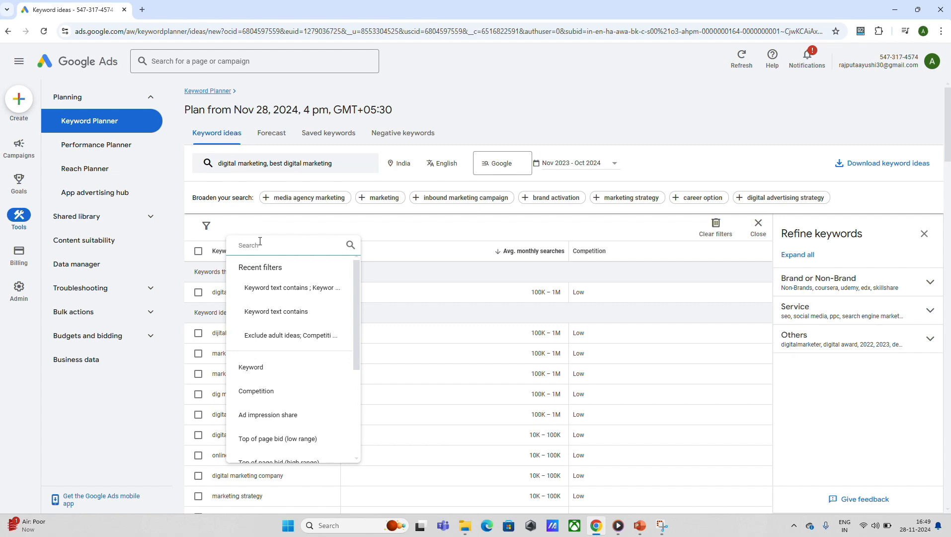
left_click(250, 372)
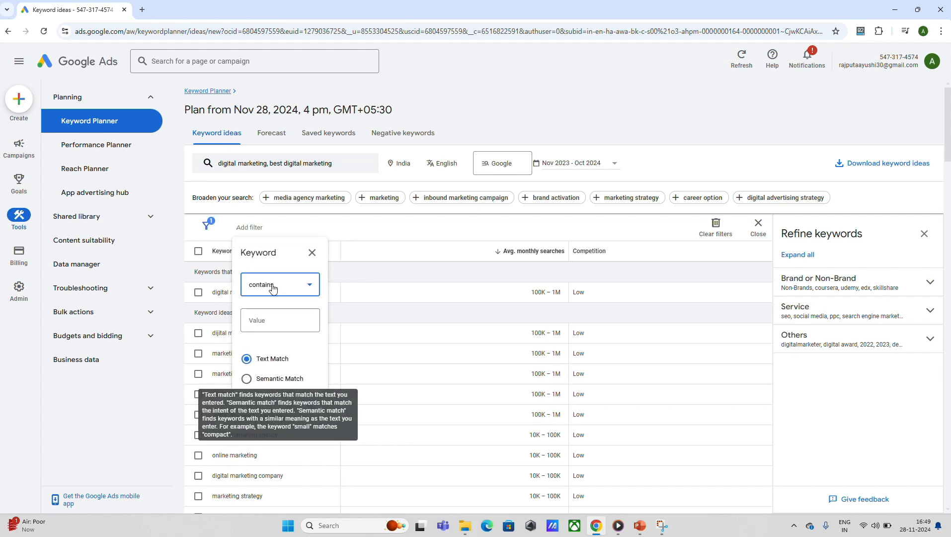
left_click(310, 293)
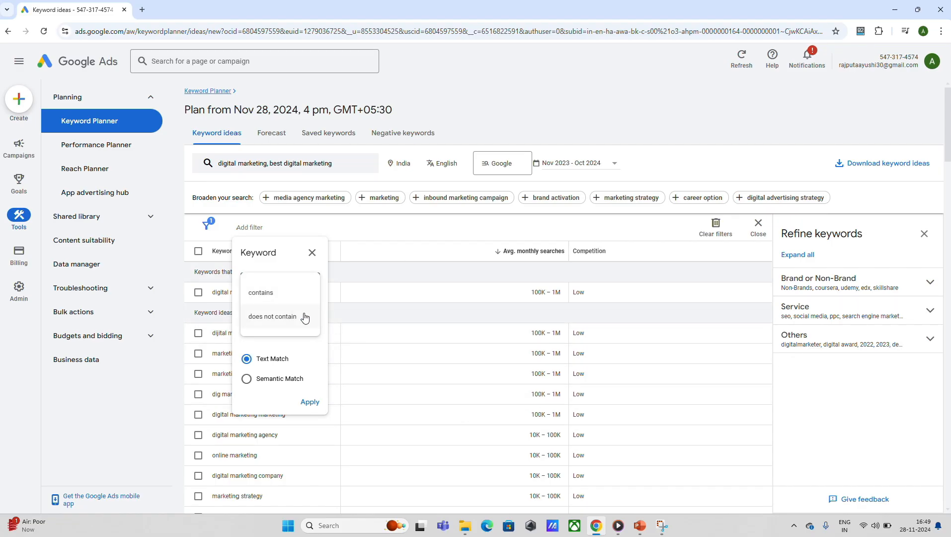
left_click(305, 317)
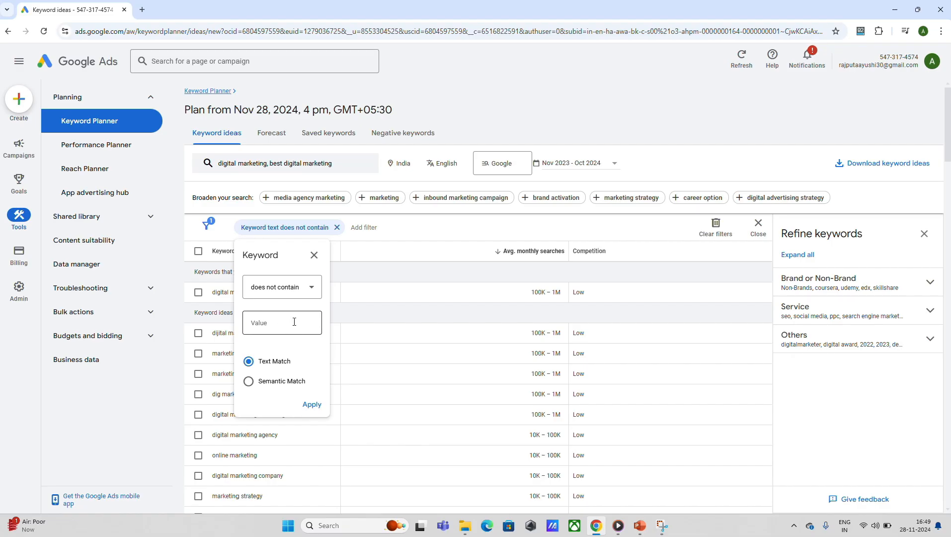
left_click(295, 322)
type("marketing strategy")
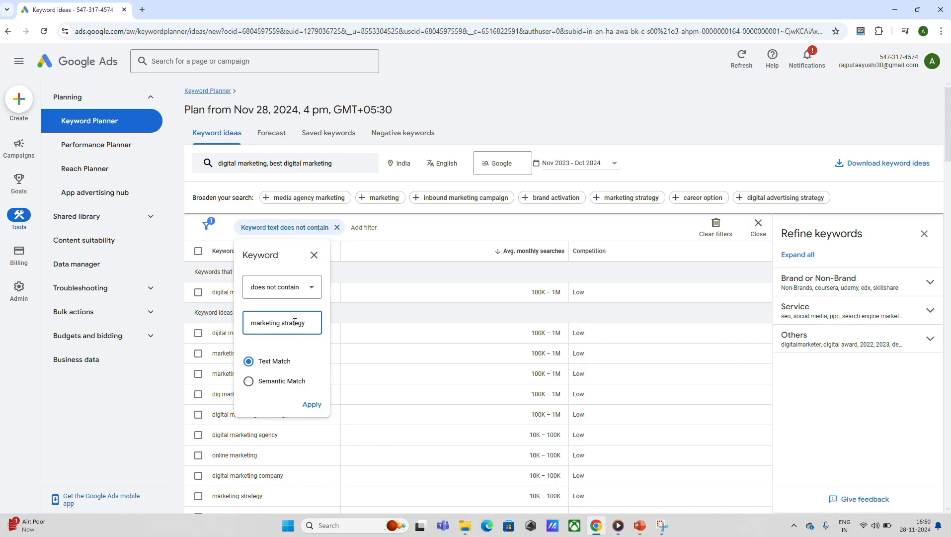
left_click(312, 404)
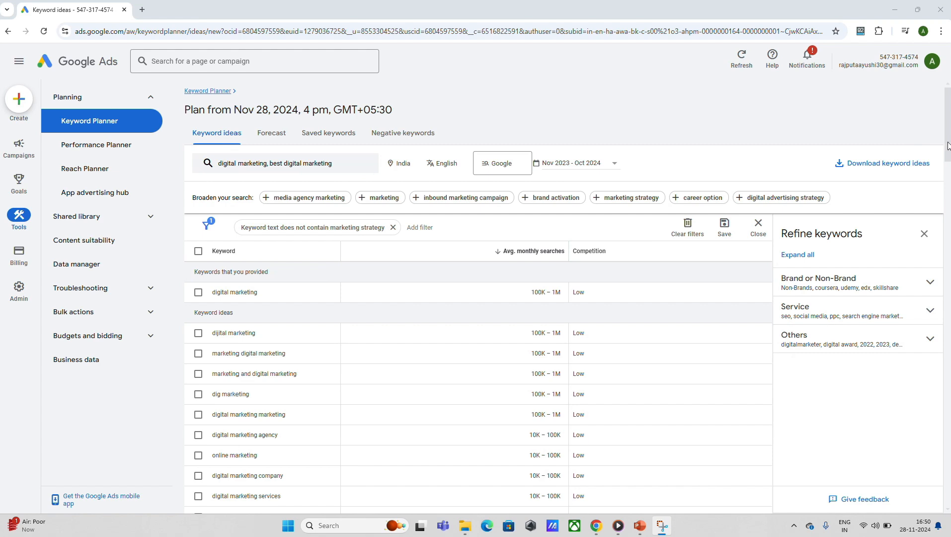
left_click_drag(949, 145, 949, 102)
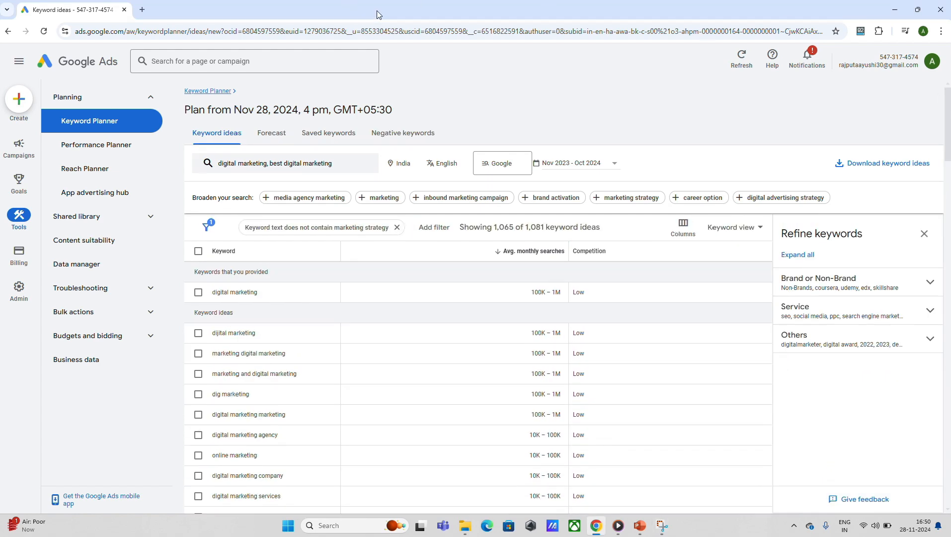
key("super+shift+s")
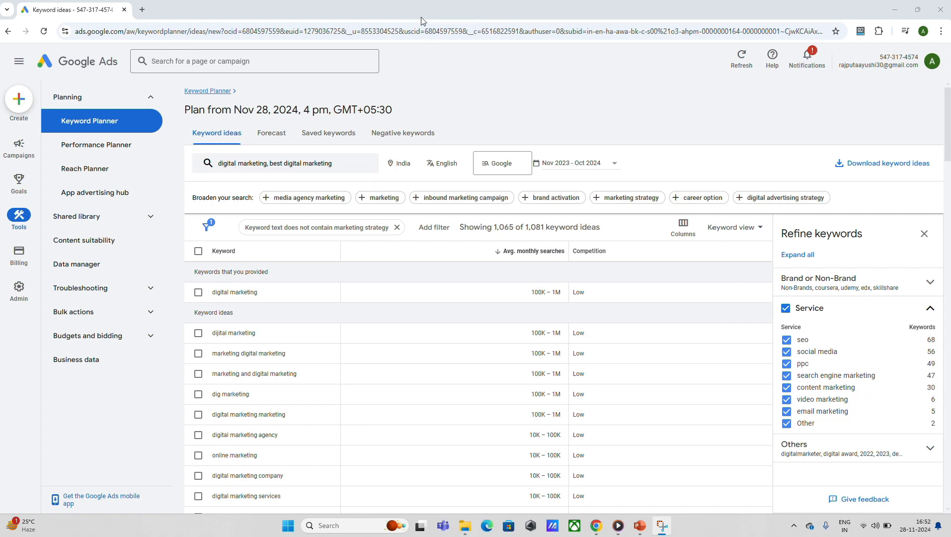
- Exclude the seo keywords in the Service refinement group and include them again
left_click(787, 340)
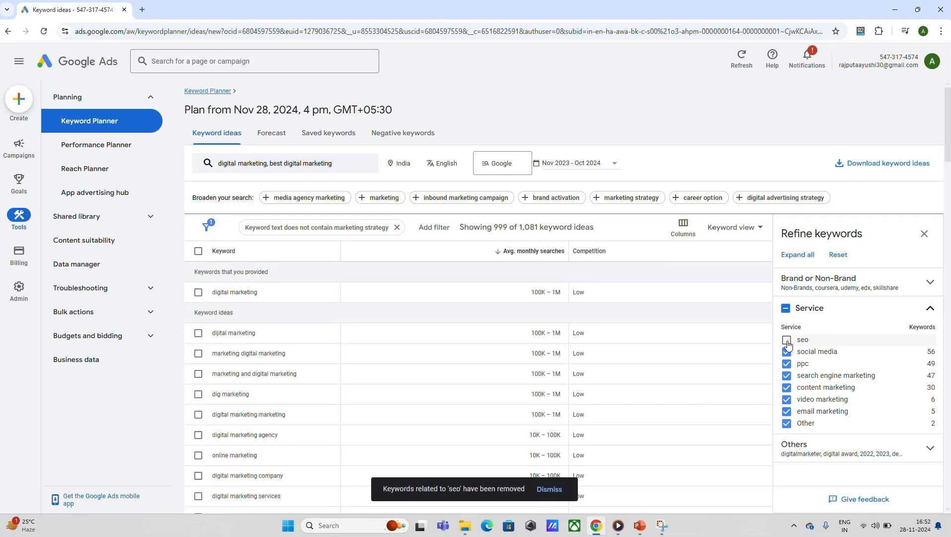
left_click(786, 340)
key("super+shift+s")
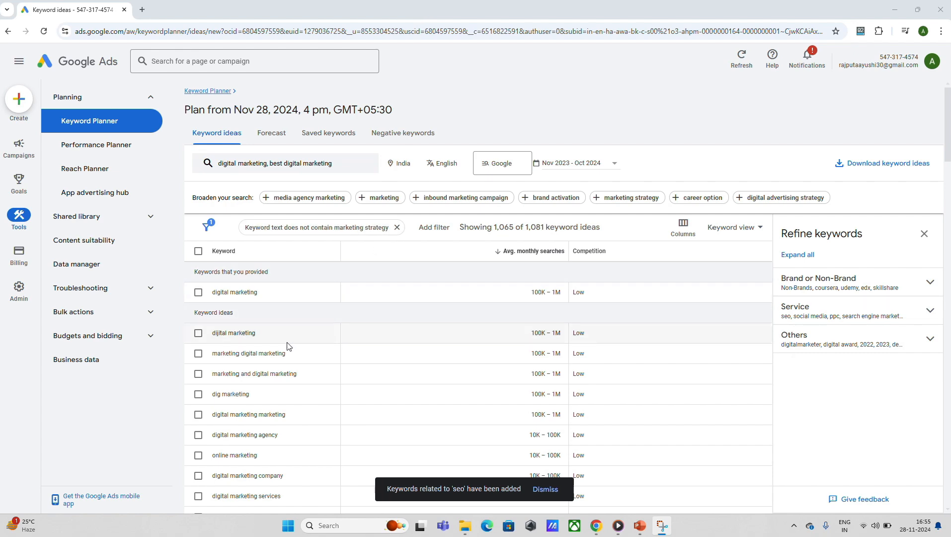
- Select the keywords marketing digital marketing, digital marketing and digital marketing marketing in the keyword ideas table
left_click(198, 353)
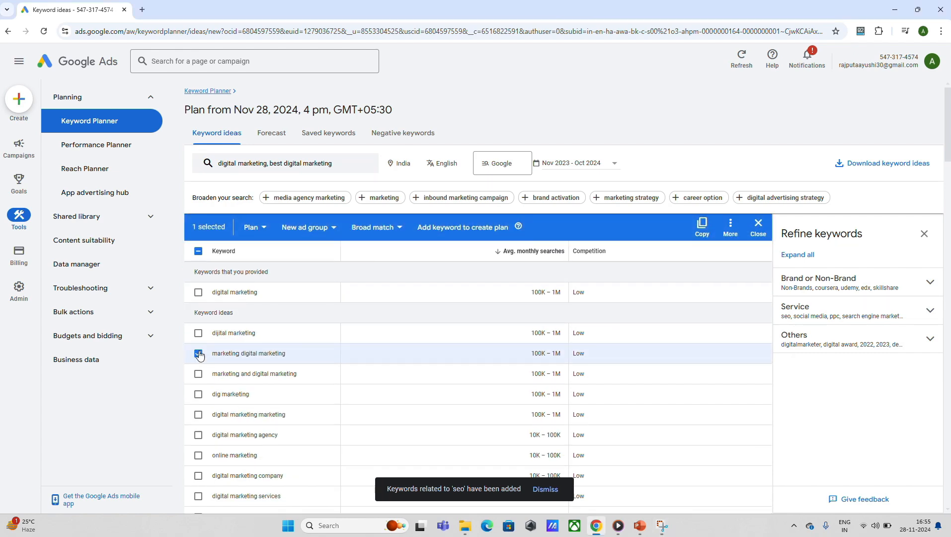
left_click(199, 293)
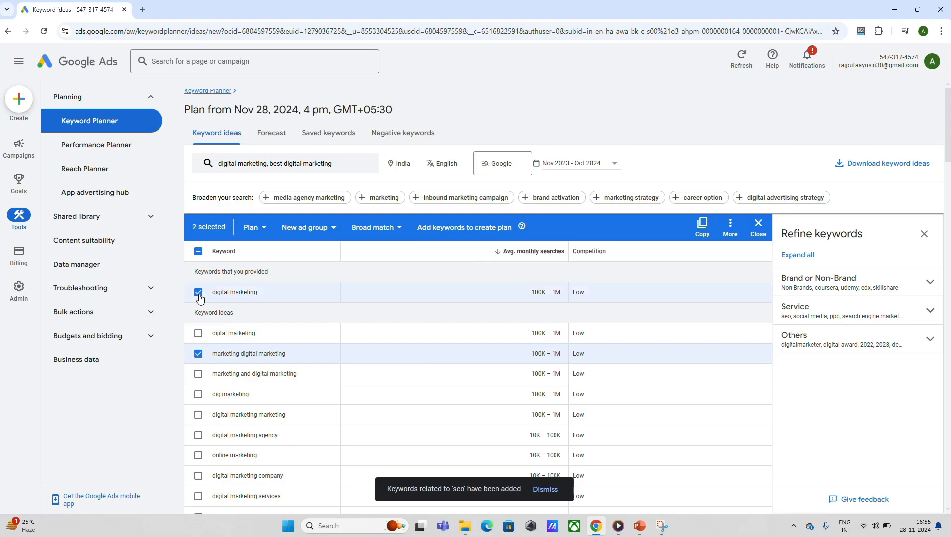
left_click(198, 416)
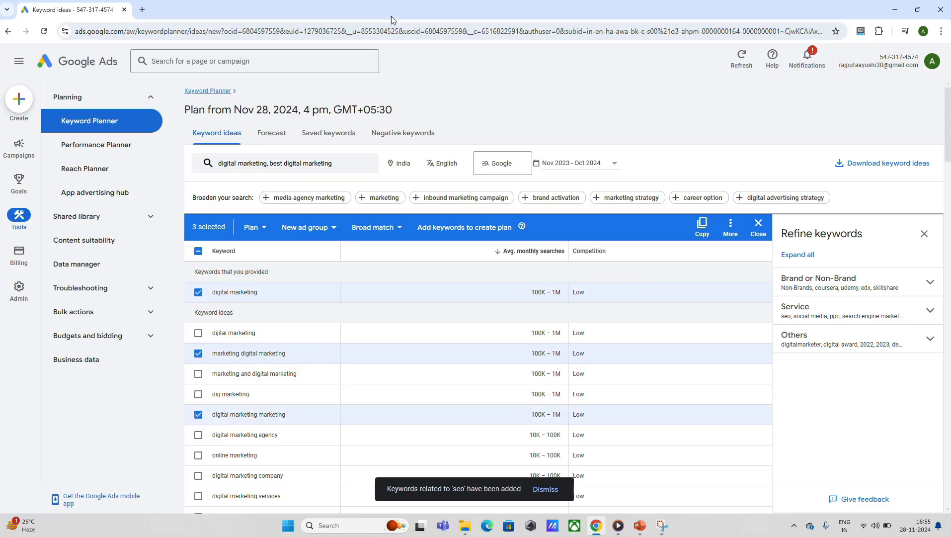
left_click(423, 13)
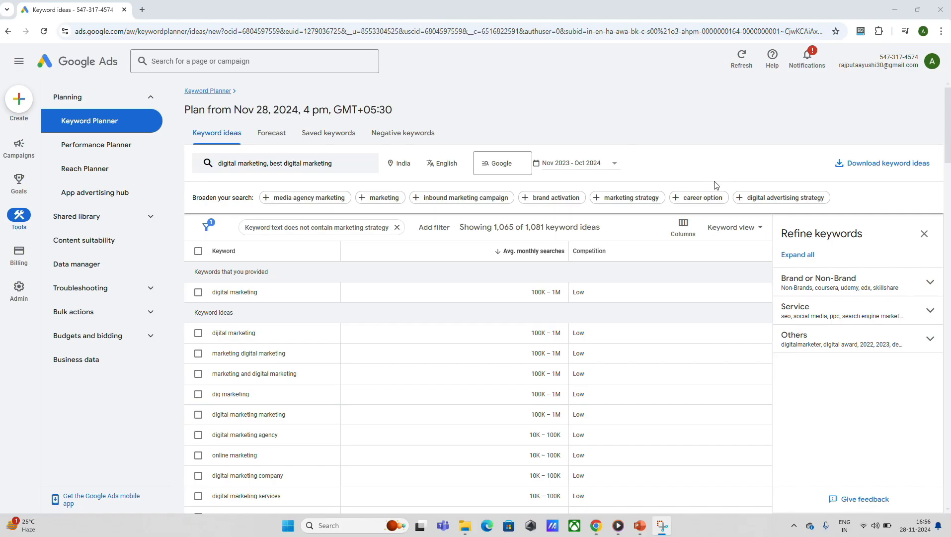
- Download the keyword ideas as a .csv file and open the downloaded file in Excel
left_click(884, 163)
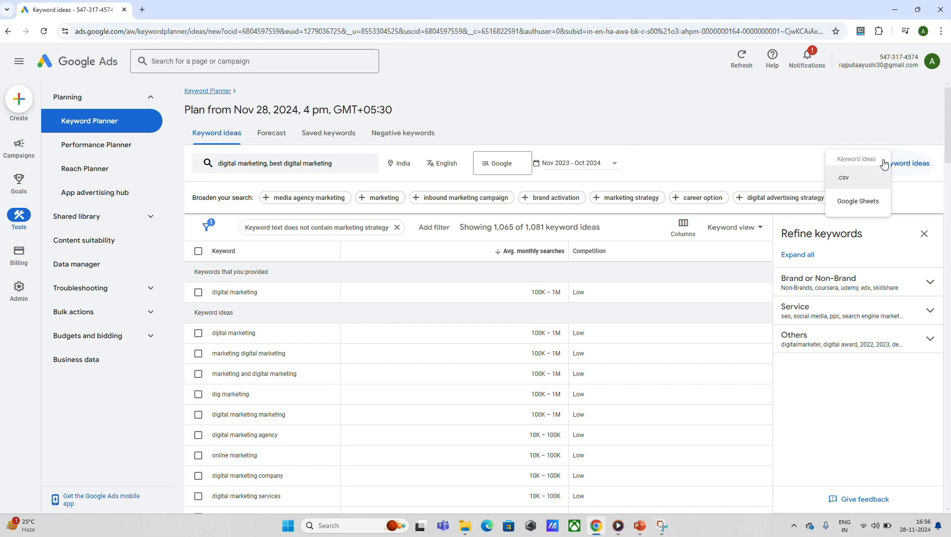
left_click(851, 176)
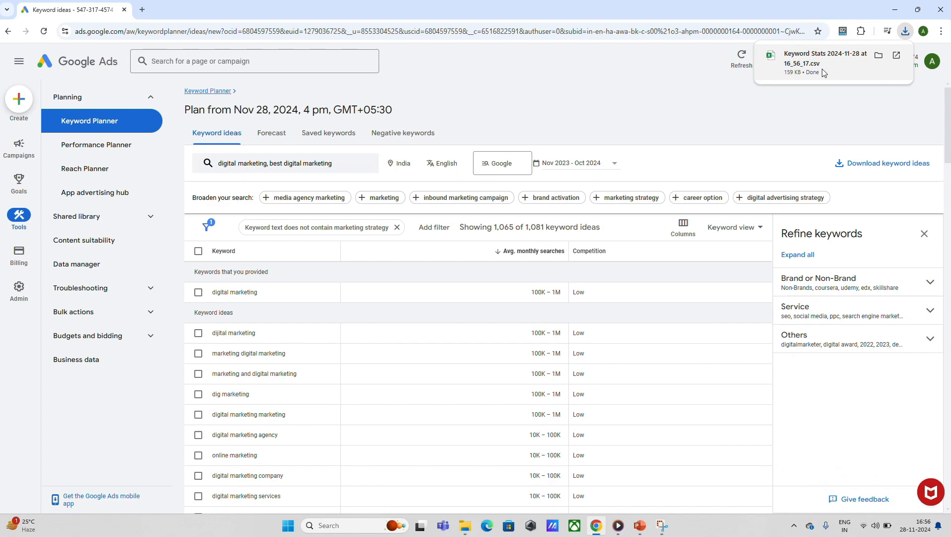
left_click(823, 72)
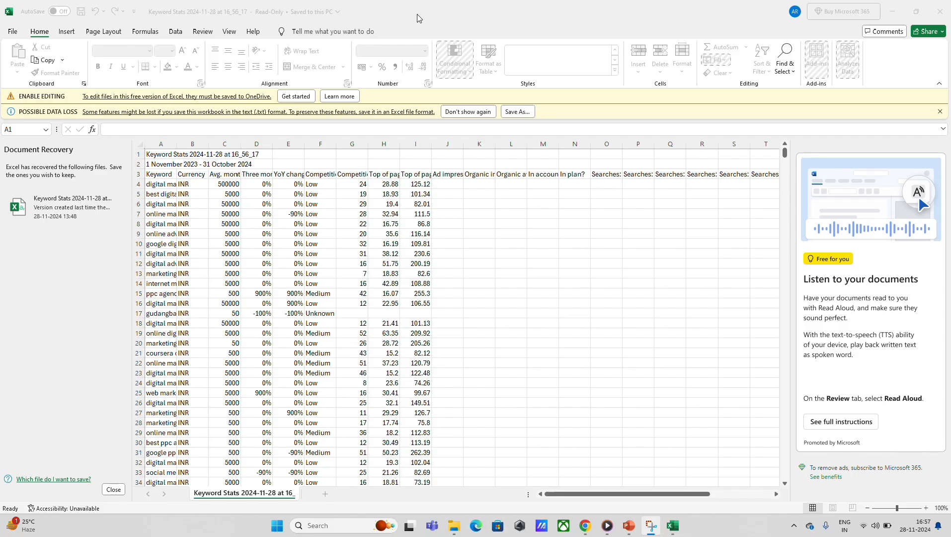
- Switch from the Excel keyword file to the SEO presentation in PowerPoint
key("alt+Tab")
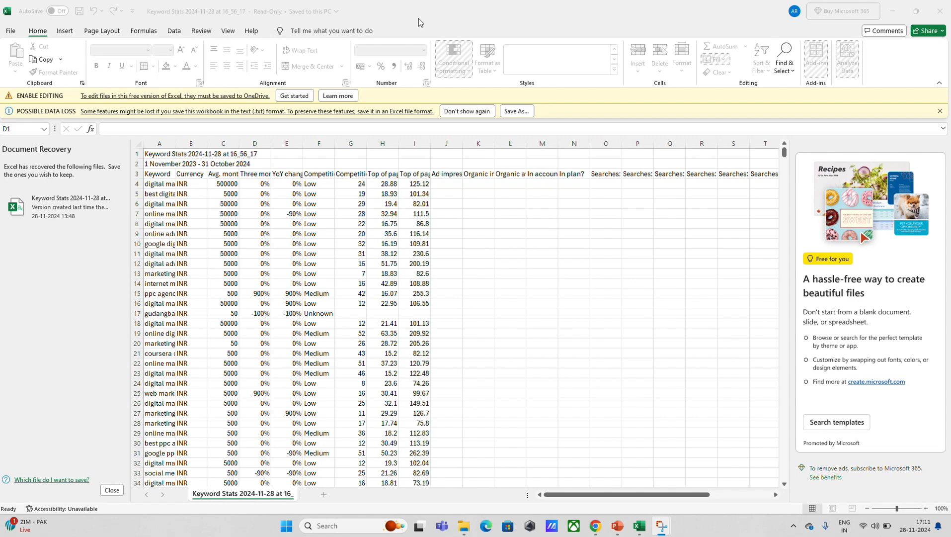
key("alt+Tab")
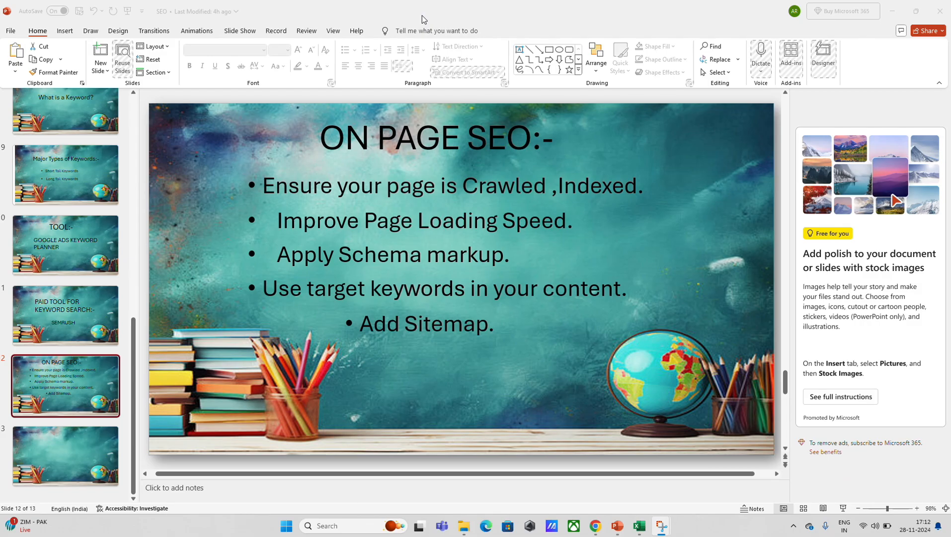
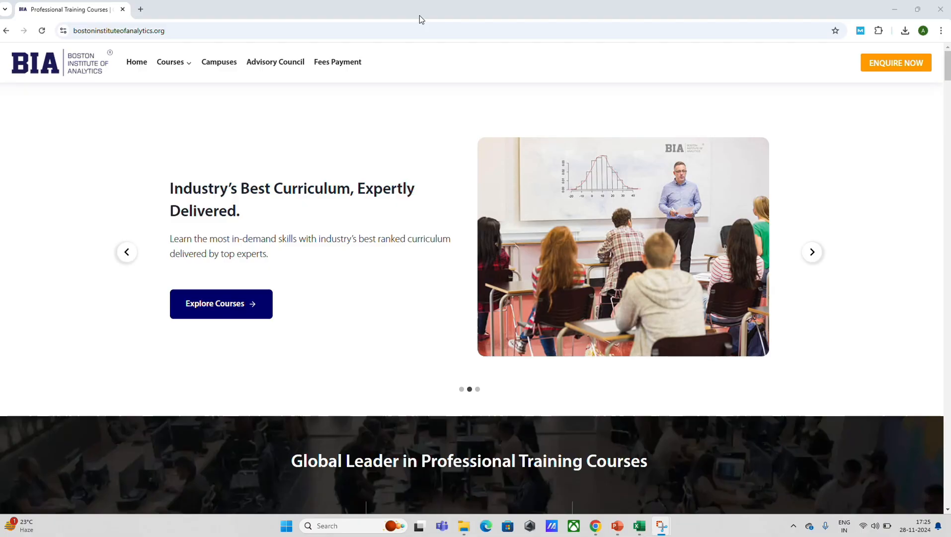
left_click(70, 31)
key("ctrl+c")
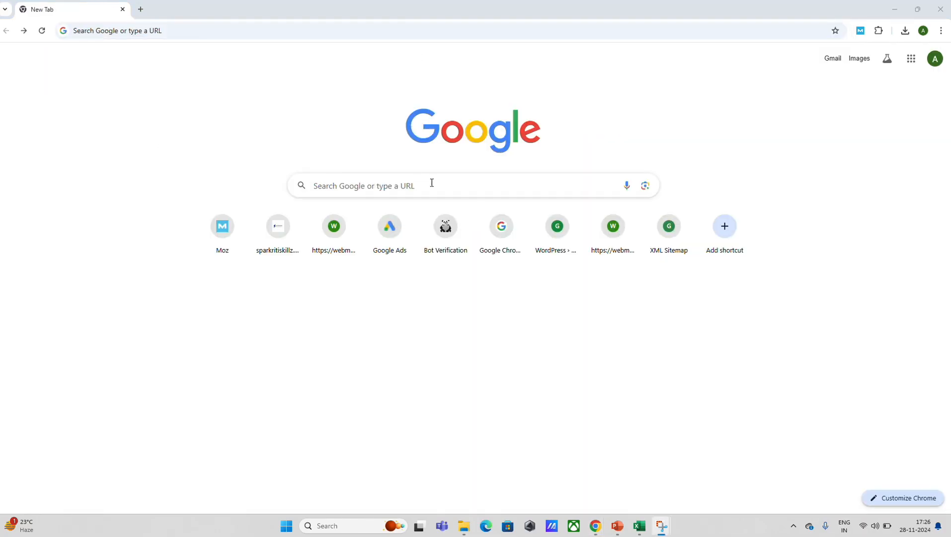
left_click(433, 184)
key("ctrl+v")
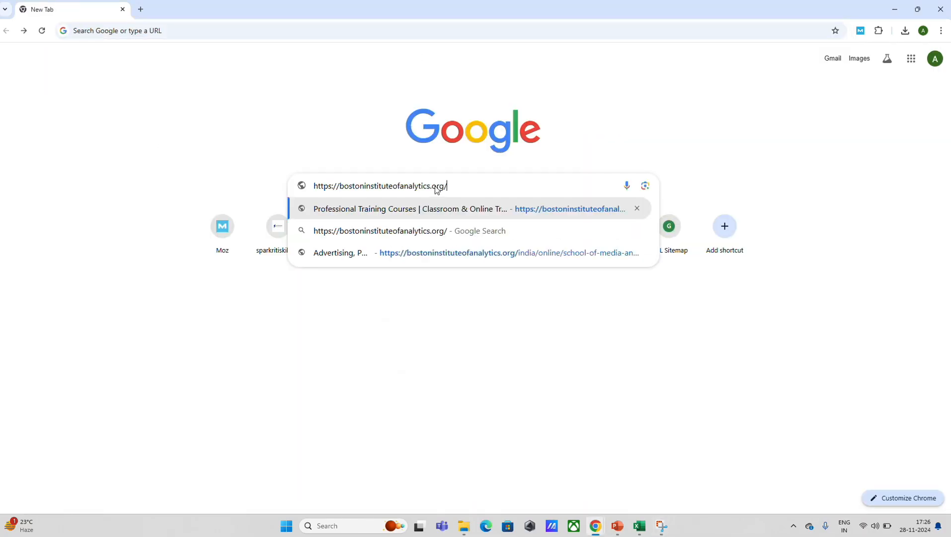
left_click(422, 18)
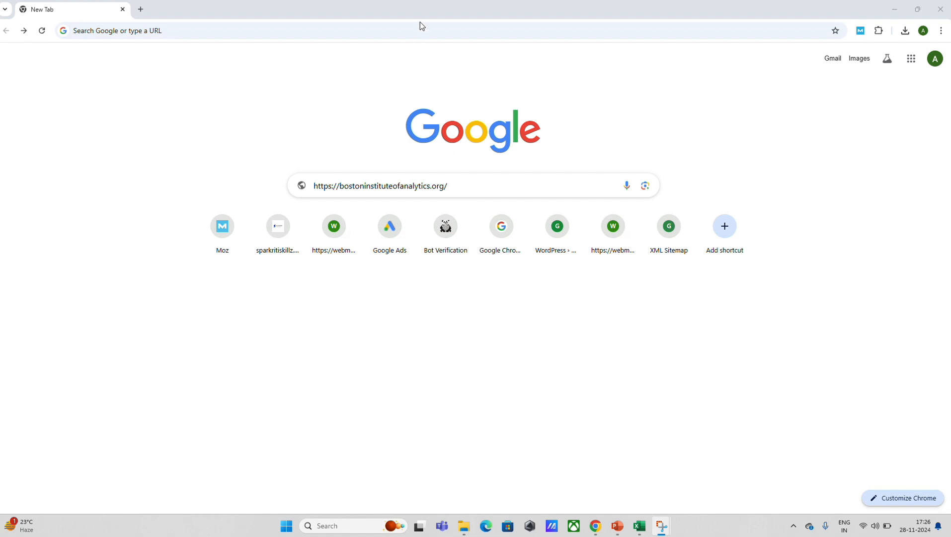
left_click(453, 186)
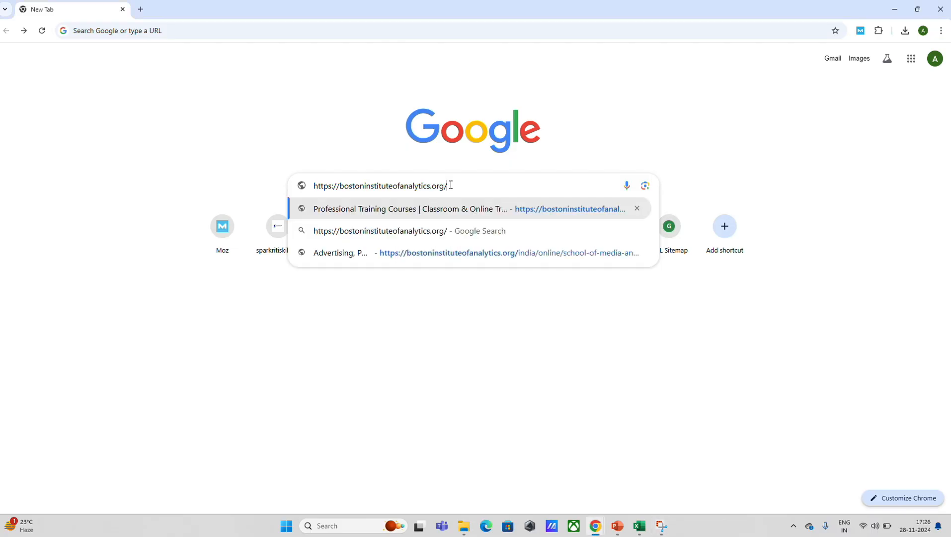
type("sitema")
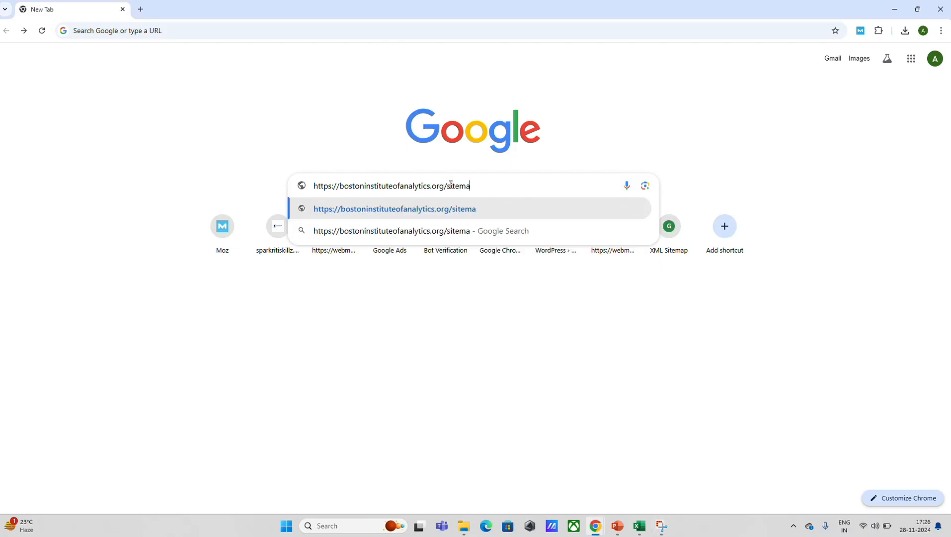
type("p.xml")
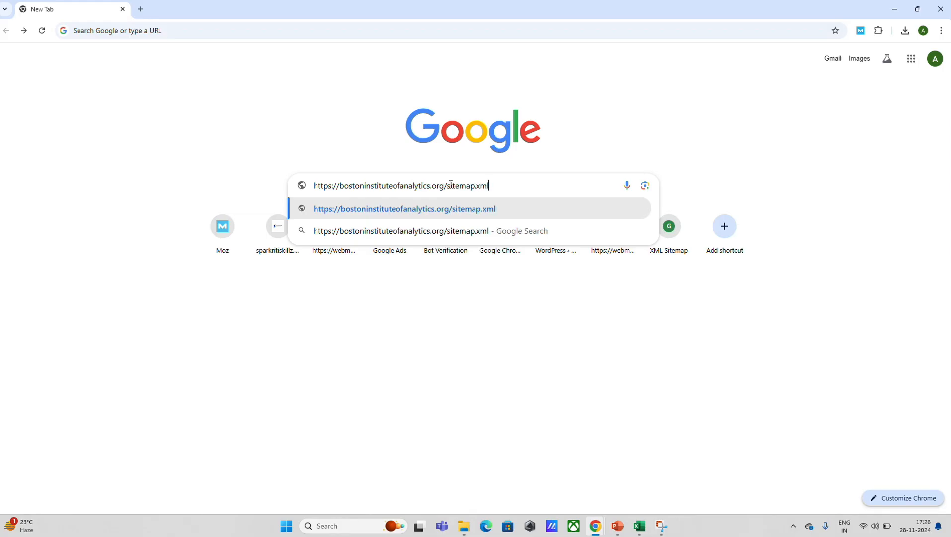
key("Return")
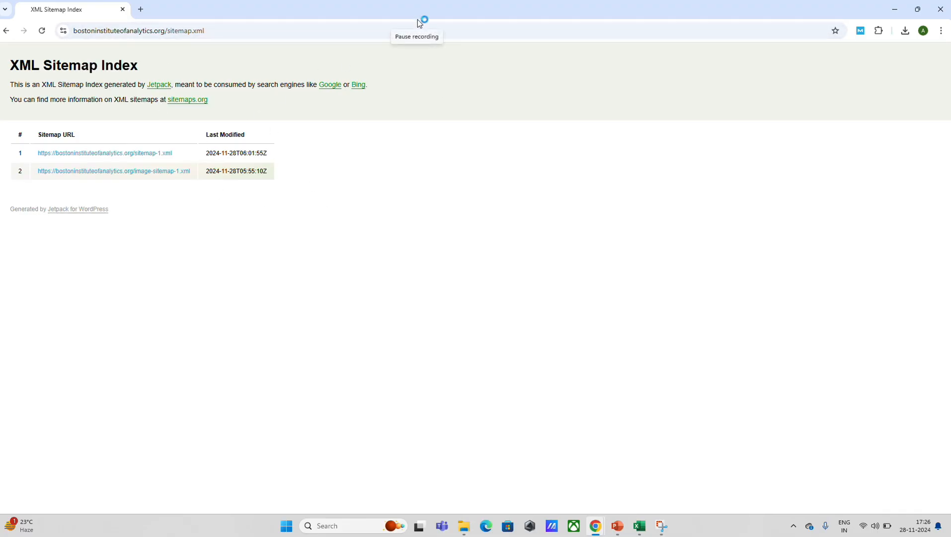
left_click(419, 24)
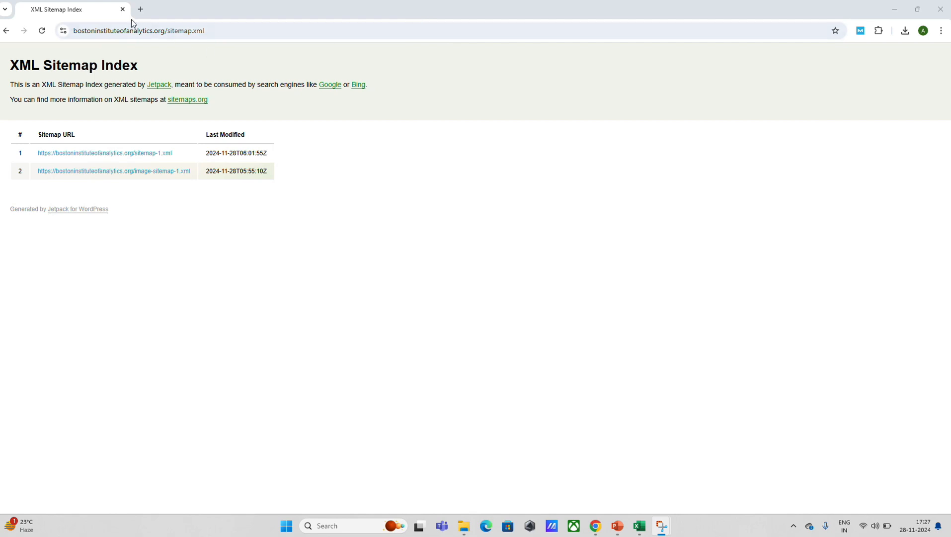
- Search Google for google search console, open Search Console and show the Sitemaps page of the guavamultiplicity.online property
left_click(76, 30)
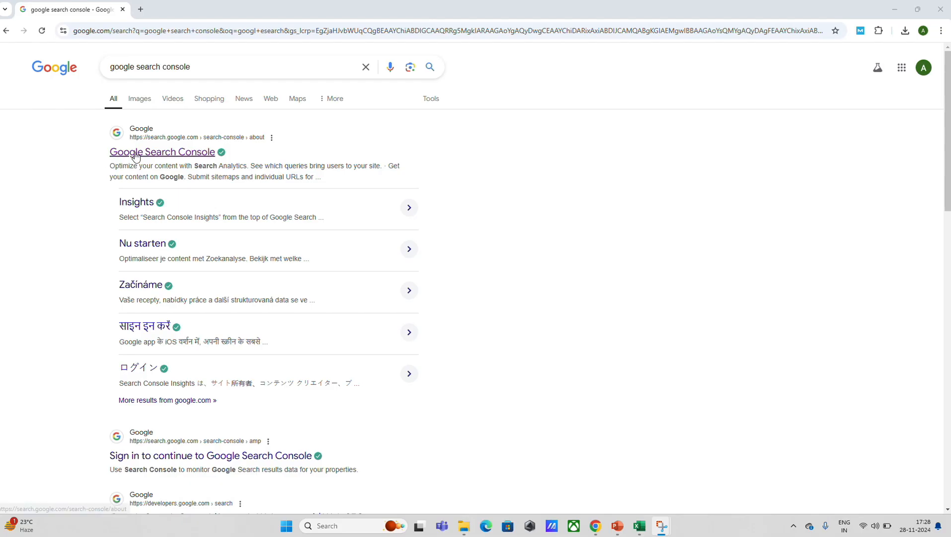
left_click(135, 154)
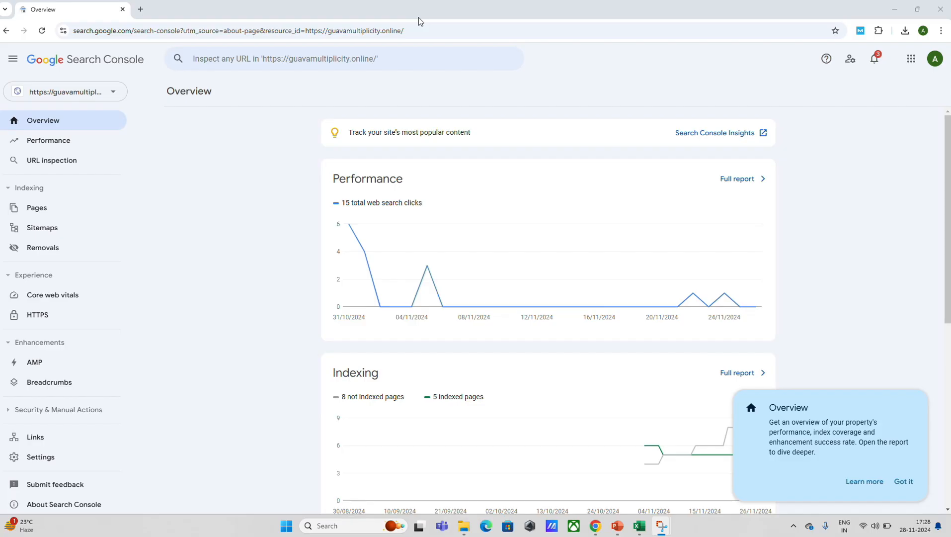
left_click(23, 230)
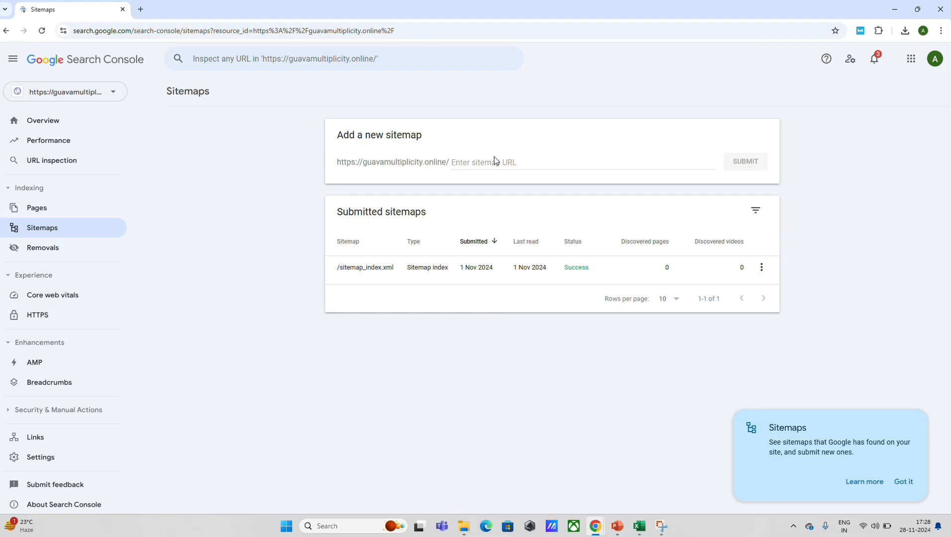
left_click(421, 17)
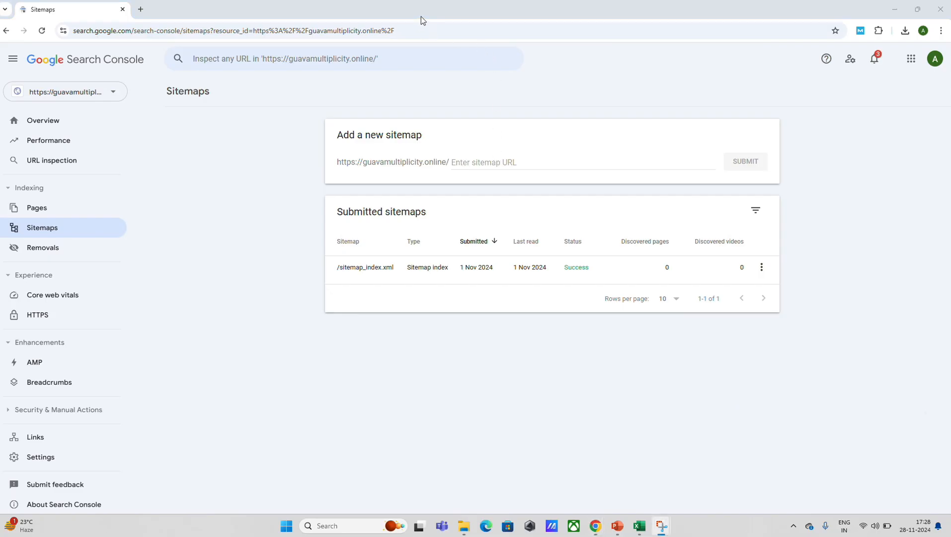
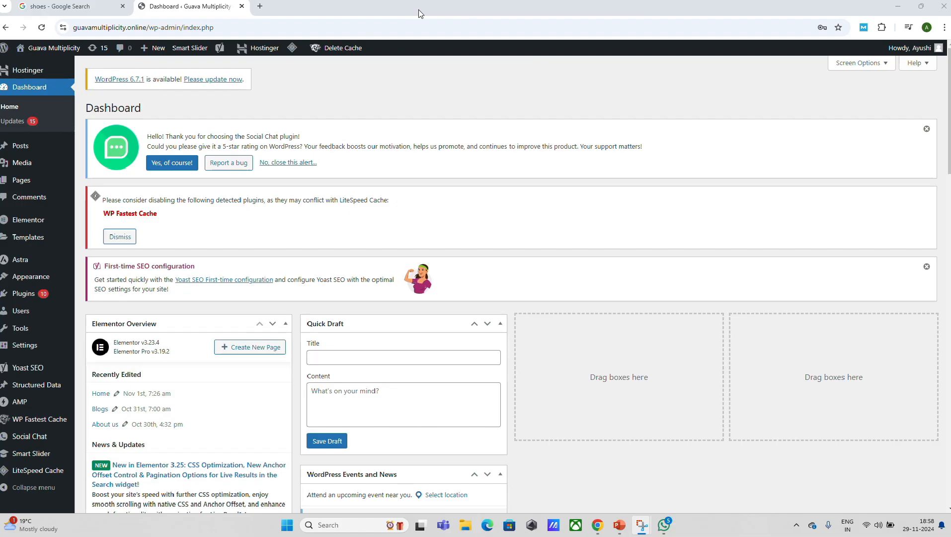
- Open Yoast SEO's file editor in the WordPress dashboard and show the site's robots.txt content
mouse_move(16, 378)
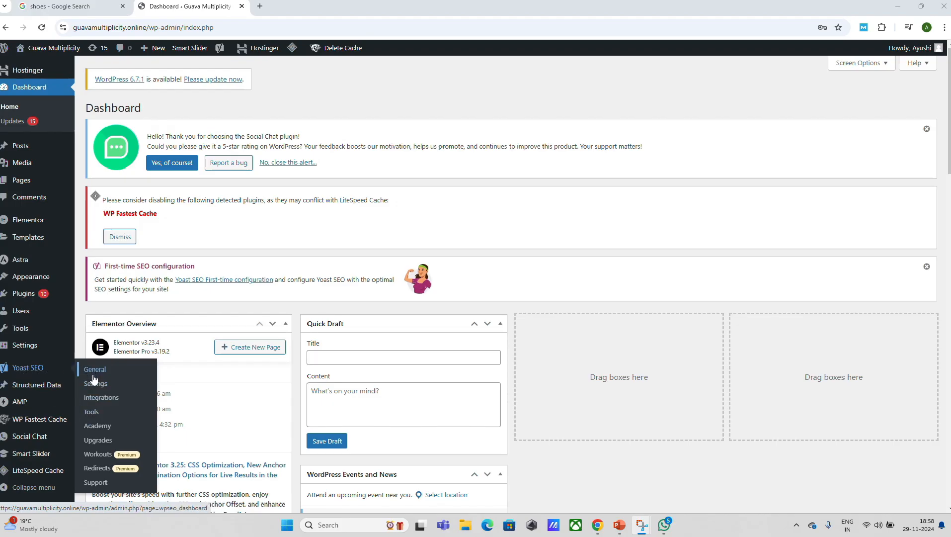
left_click(98, 411)
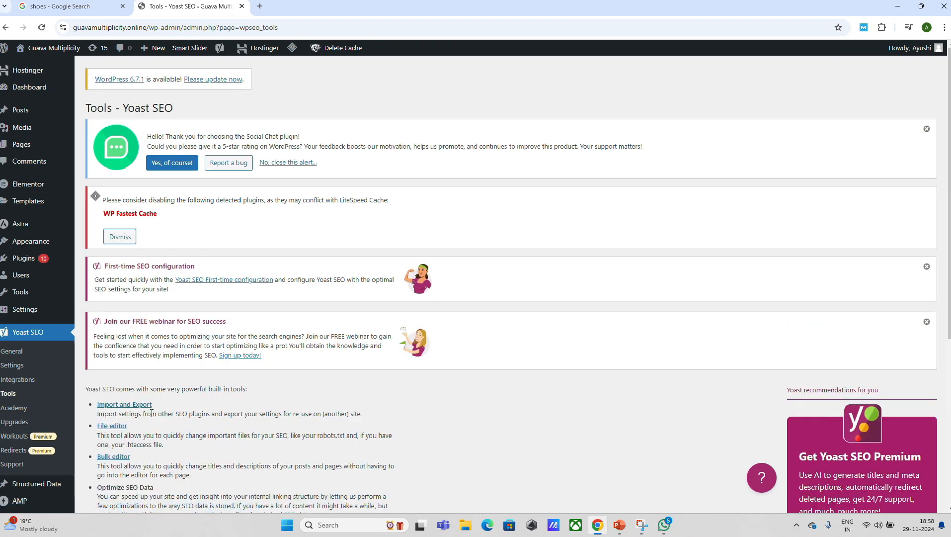
left_click(112, 429)
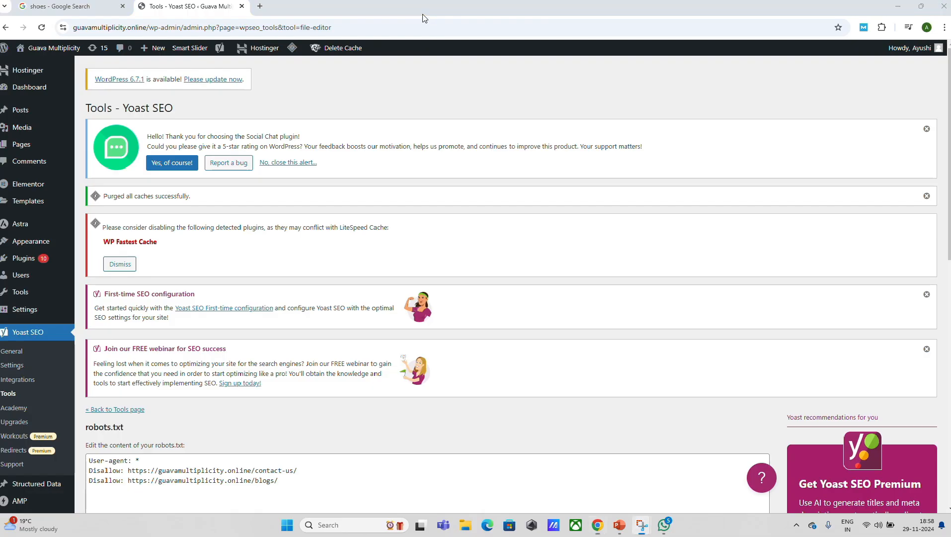
scroll(422, 17, "down", 3)
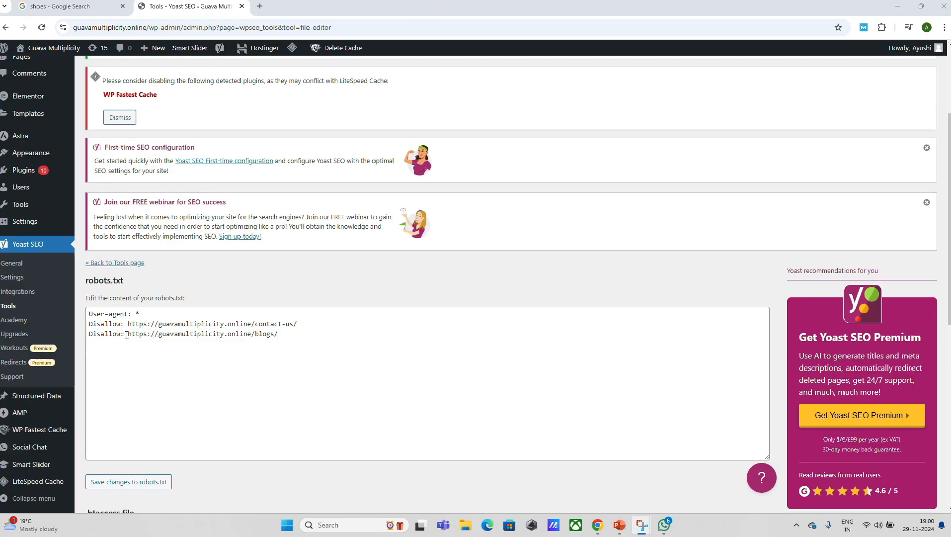
- Change the blogs rule in robots.txt from Disallow to allow, and restore it to Disallow without saving
left_click(95, 334)
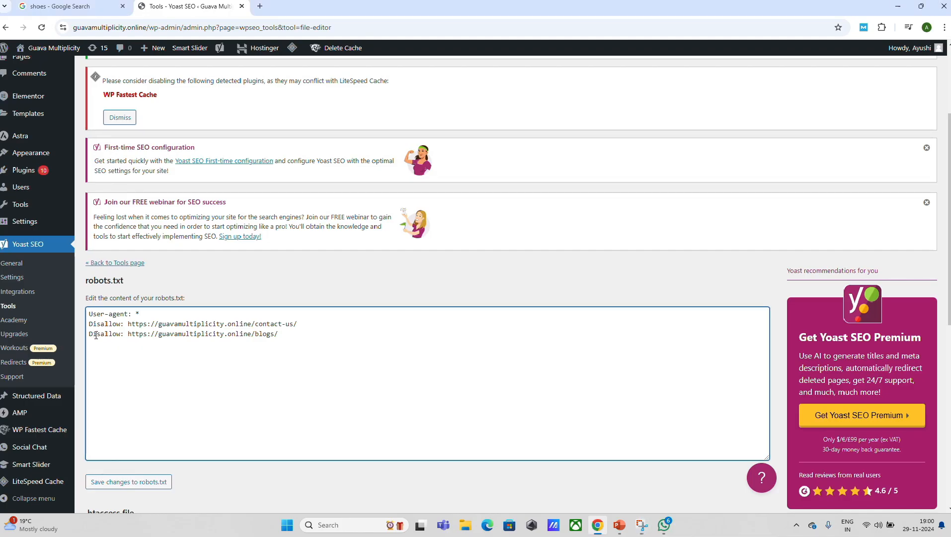
key("BackSpace")
key("BackSpace")
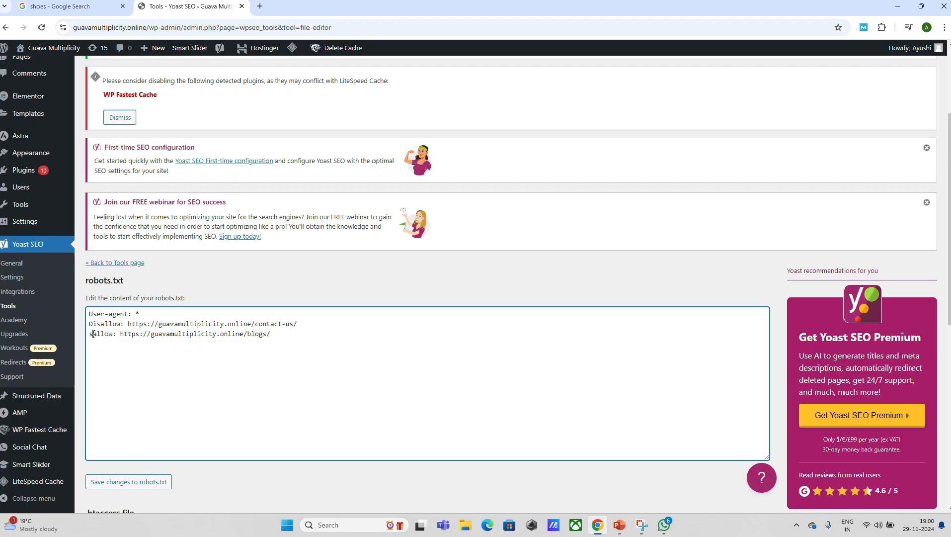
key("Delete")
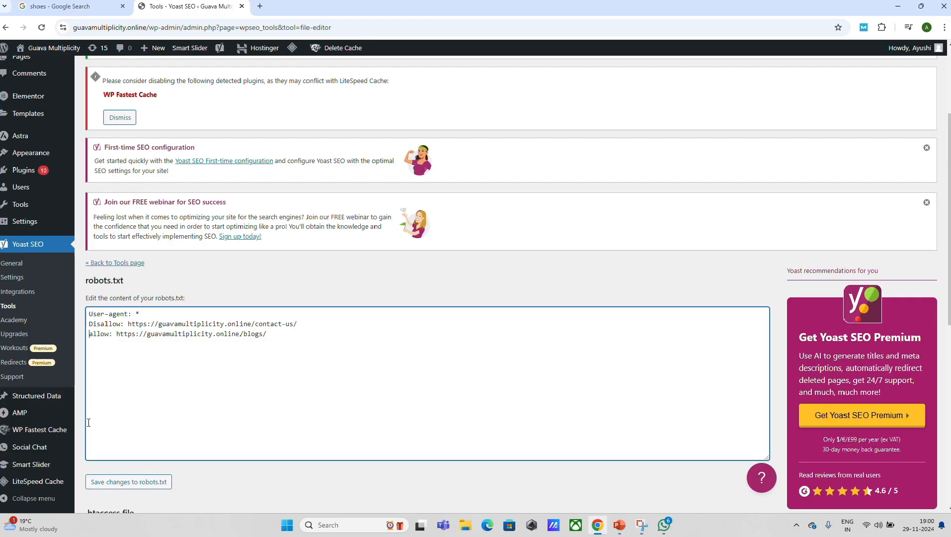
type("Dis")
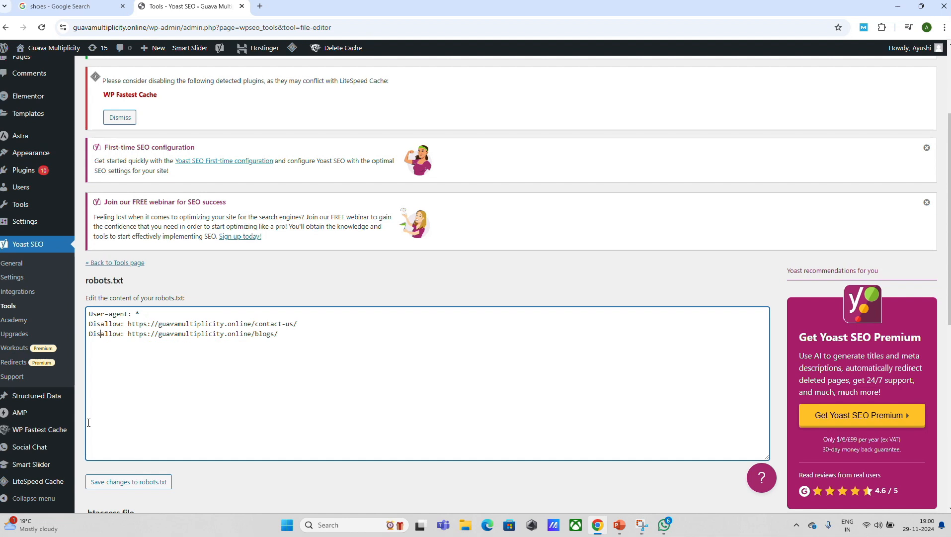
left_click(419, 24)
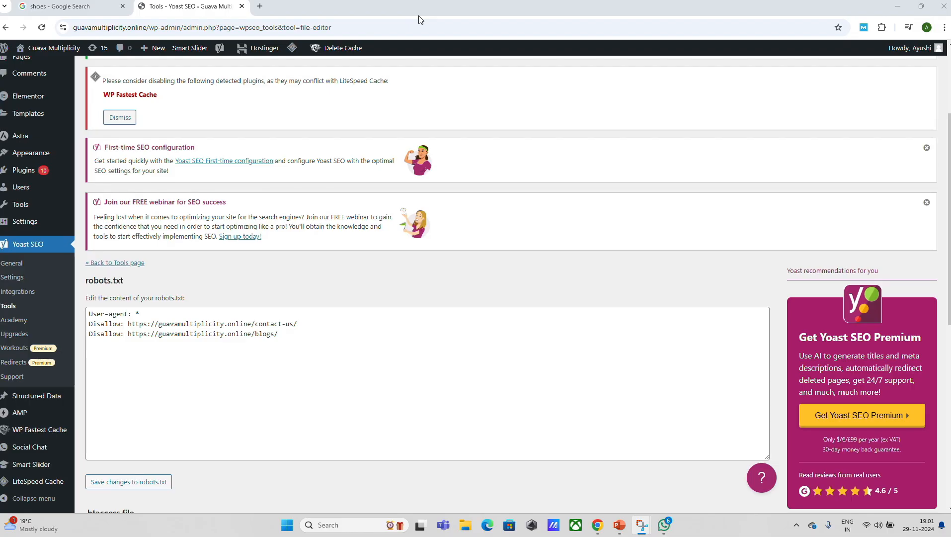
key("alt+Tab")
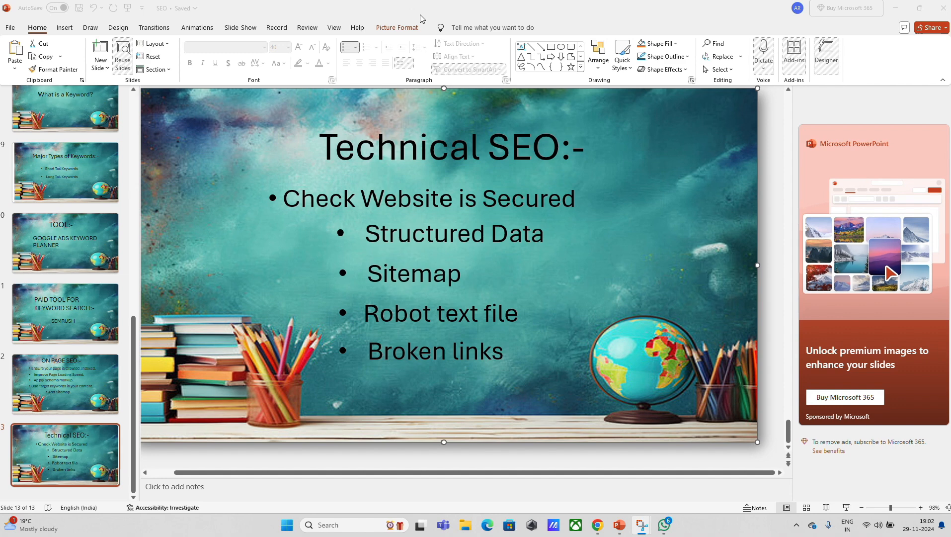
key("alt+Tab")
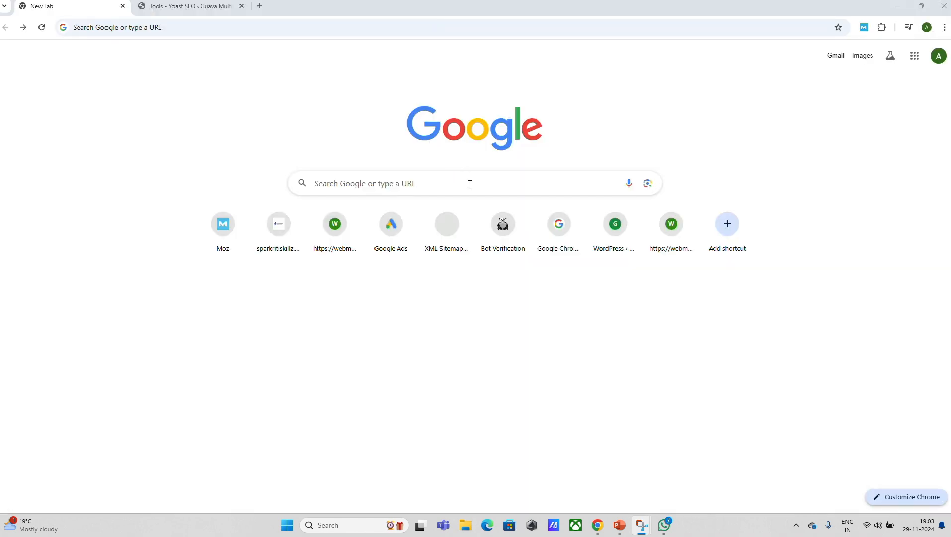
left_click(470, 184)
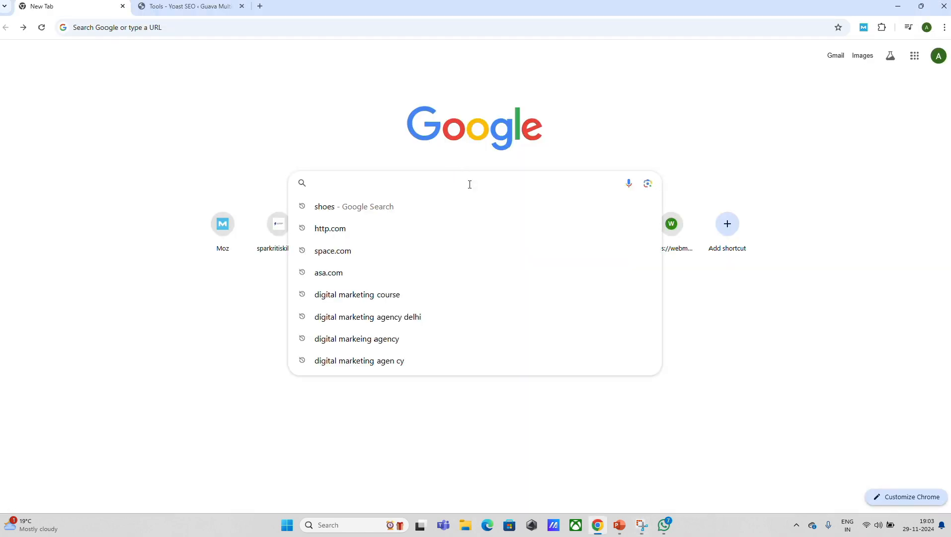
type("https")
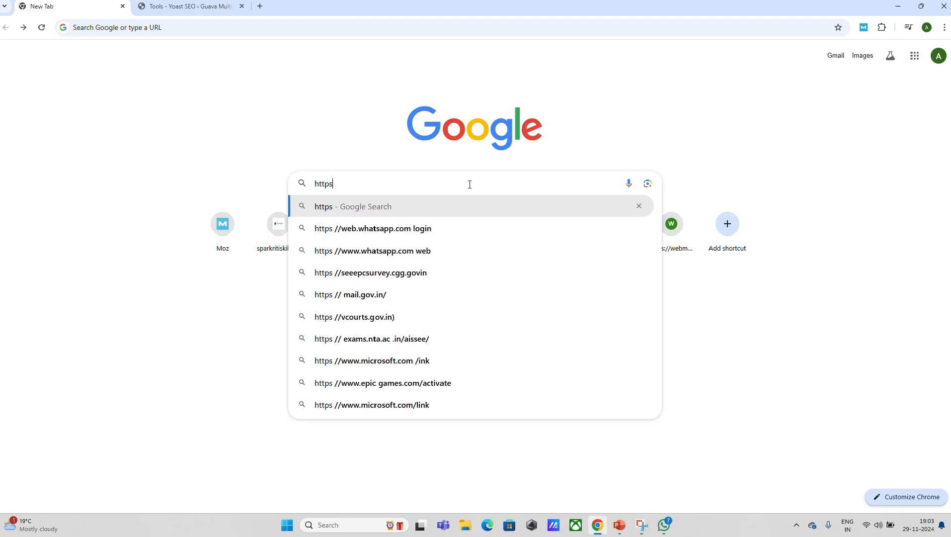
type("://hfjaD")
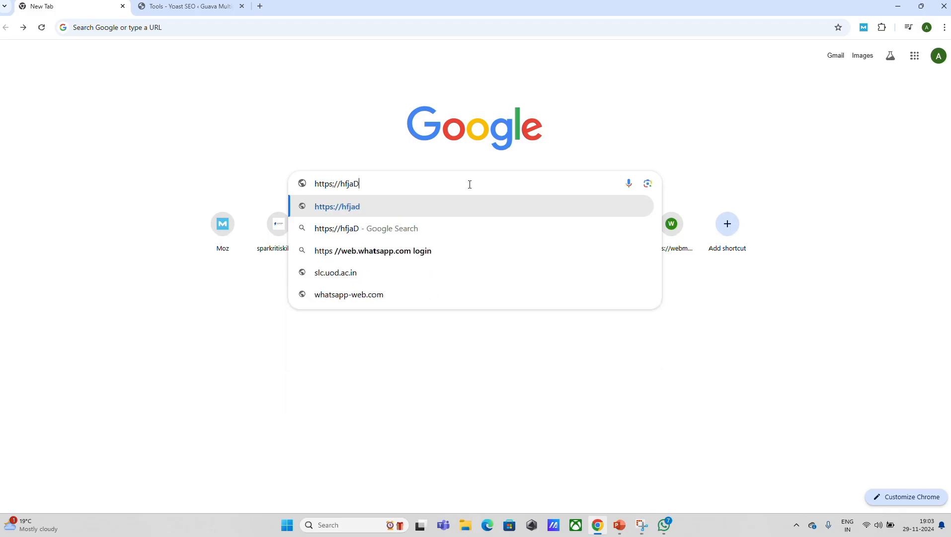
type("Q.lylih.com")
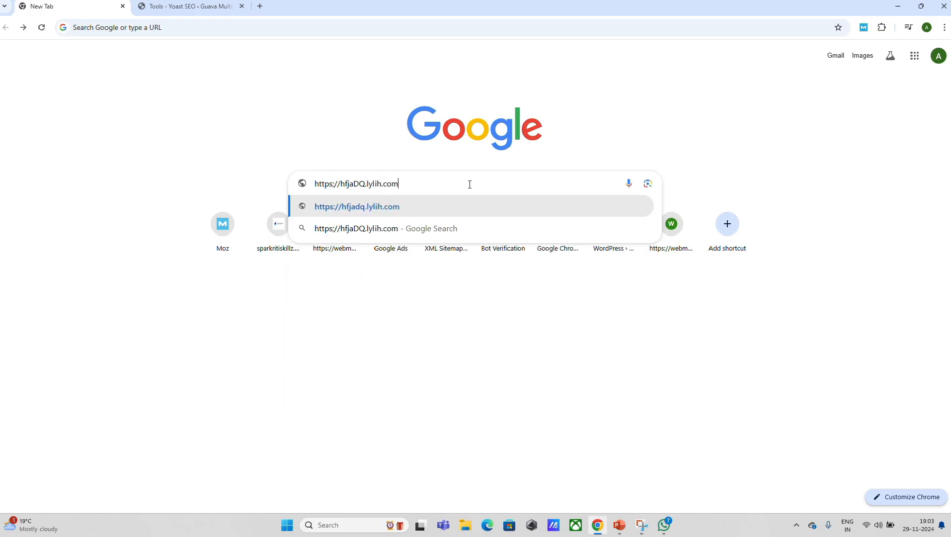
key("Return")
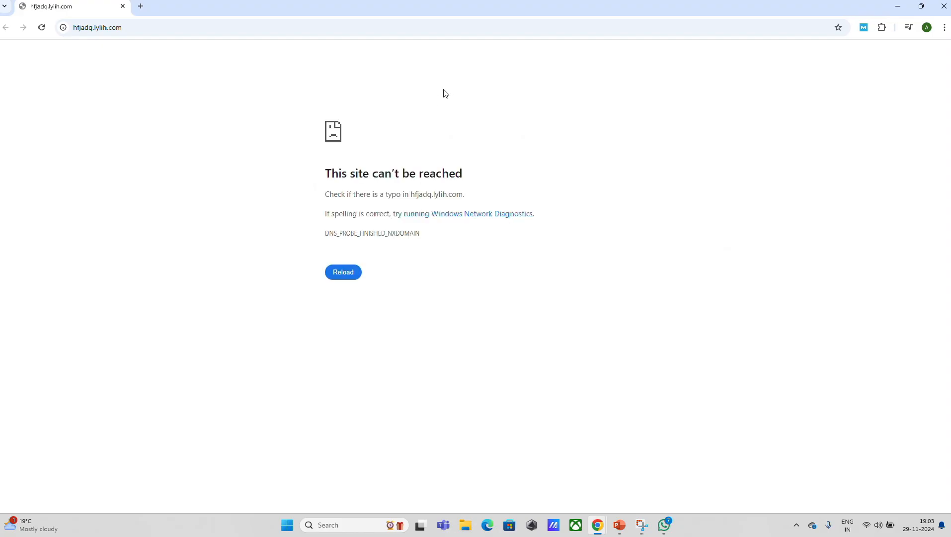
left_click(422, 13)
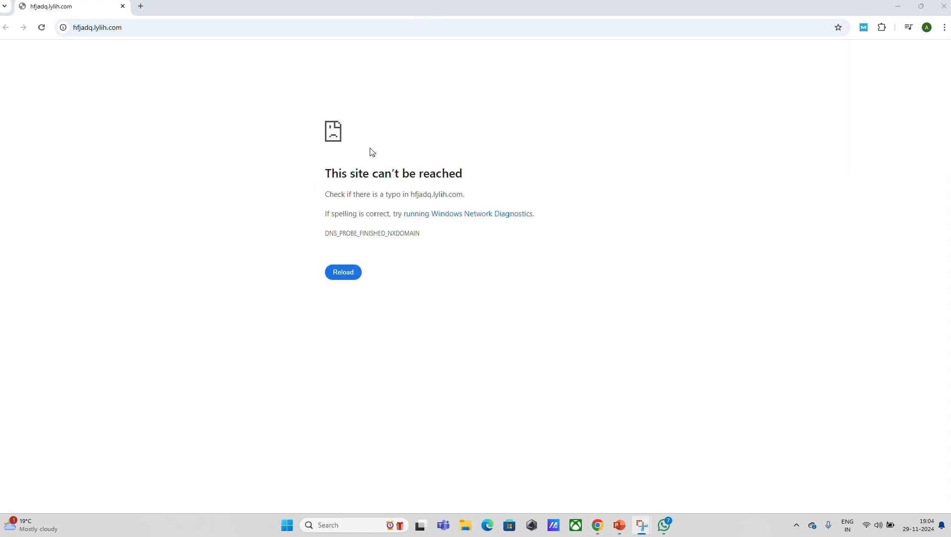
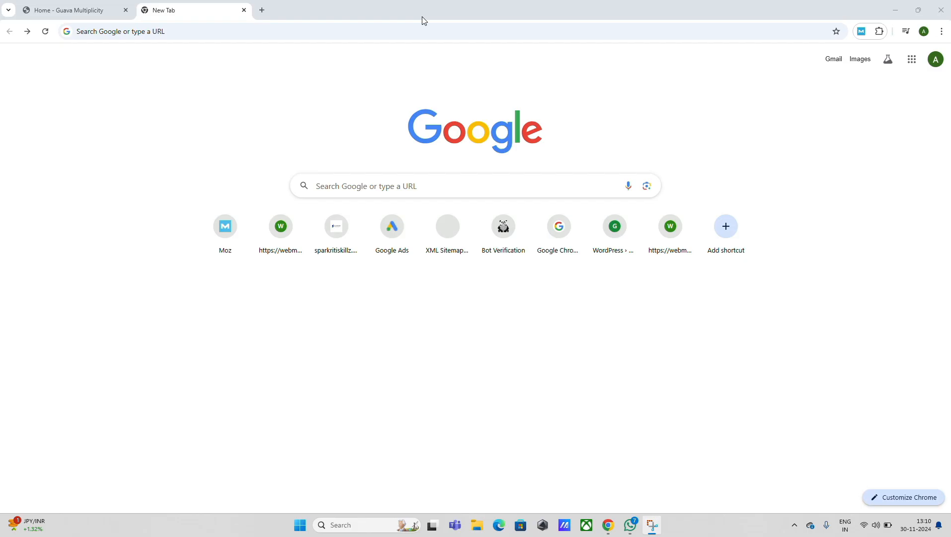
left_click(465, 188)
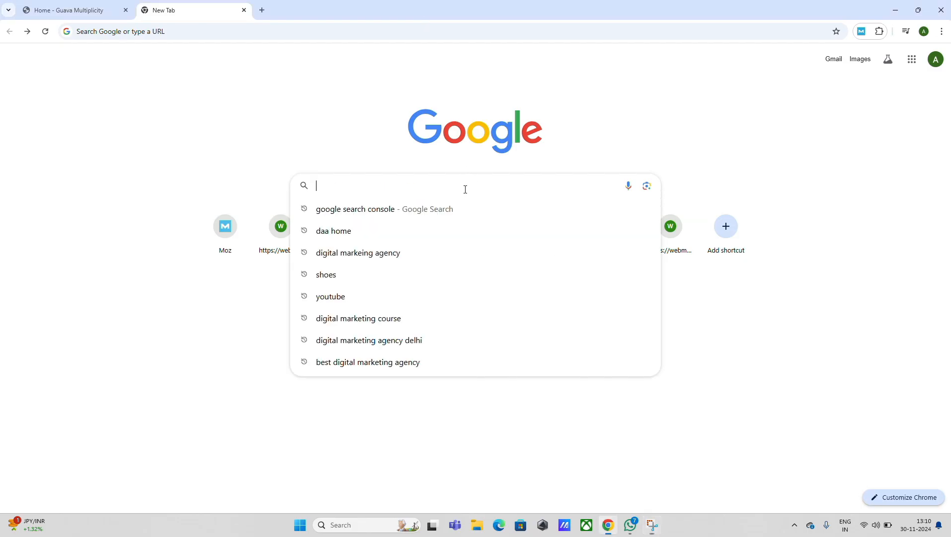
type("goole ")
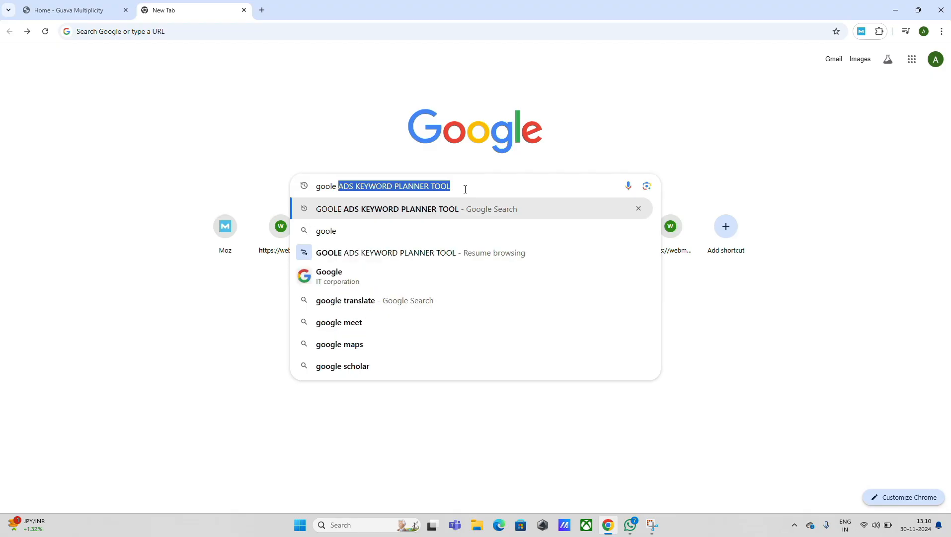
type("search")
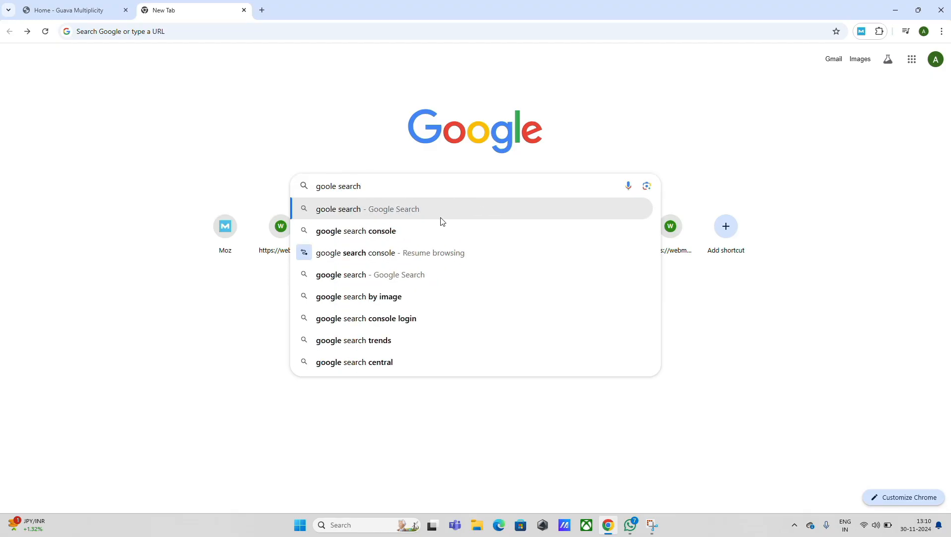
left_click(431, 234)
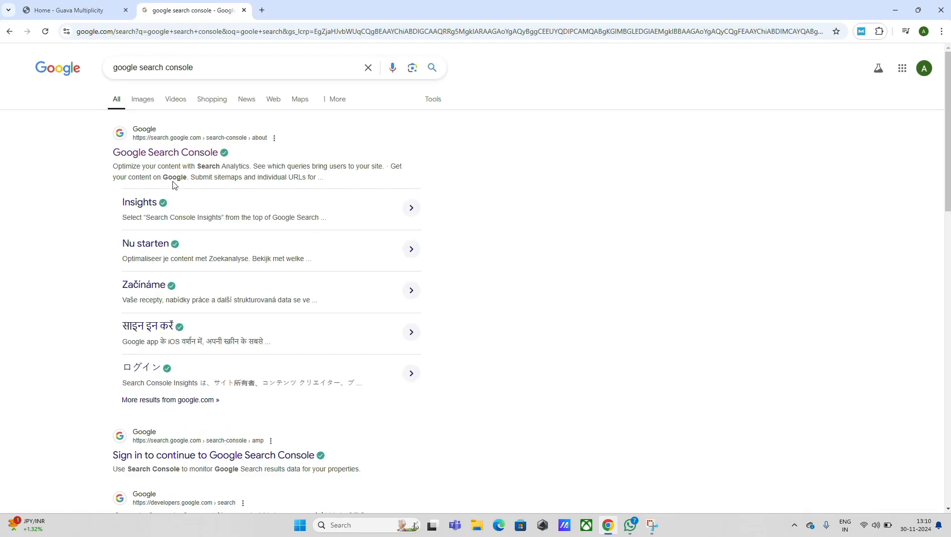
left_click(166, 155)
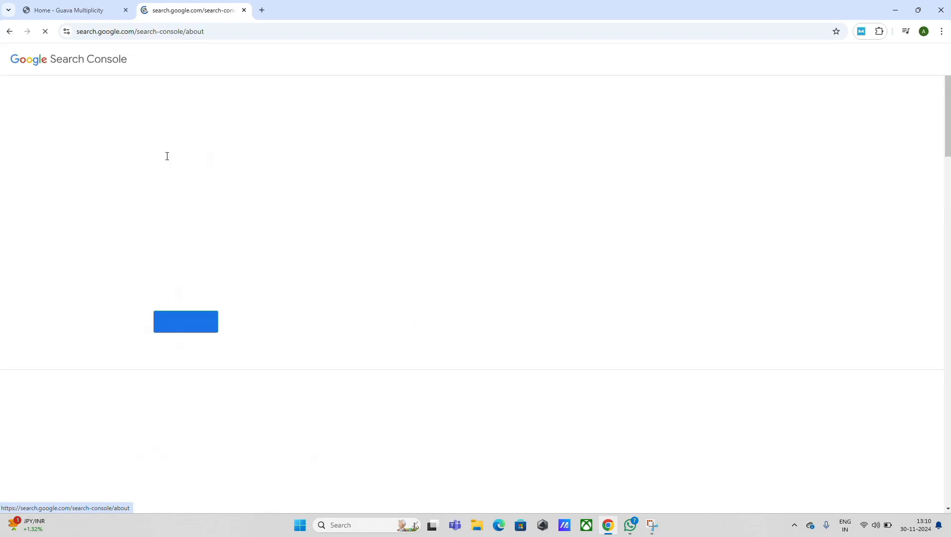
left_click(186, 320)
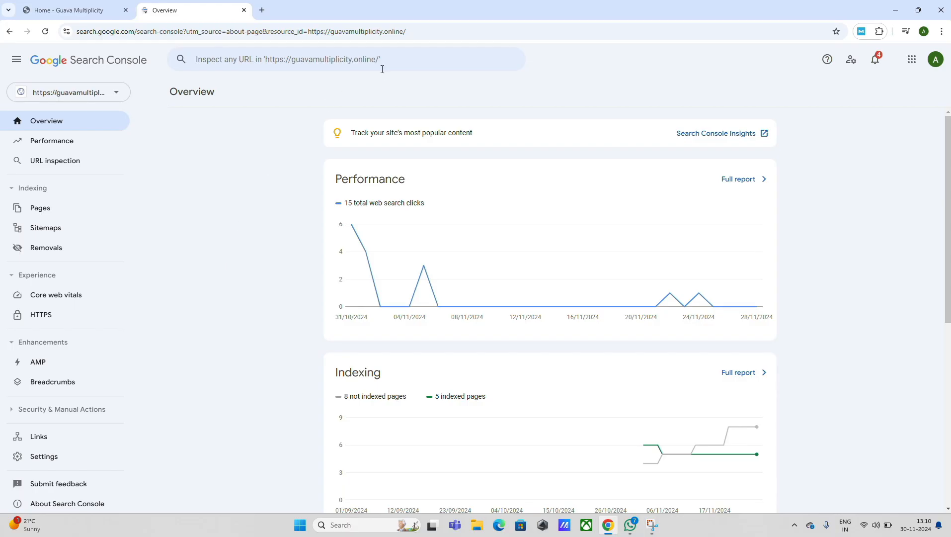
key("super+shift+s")
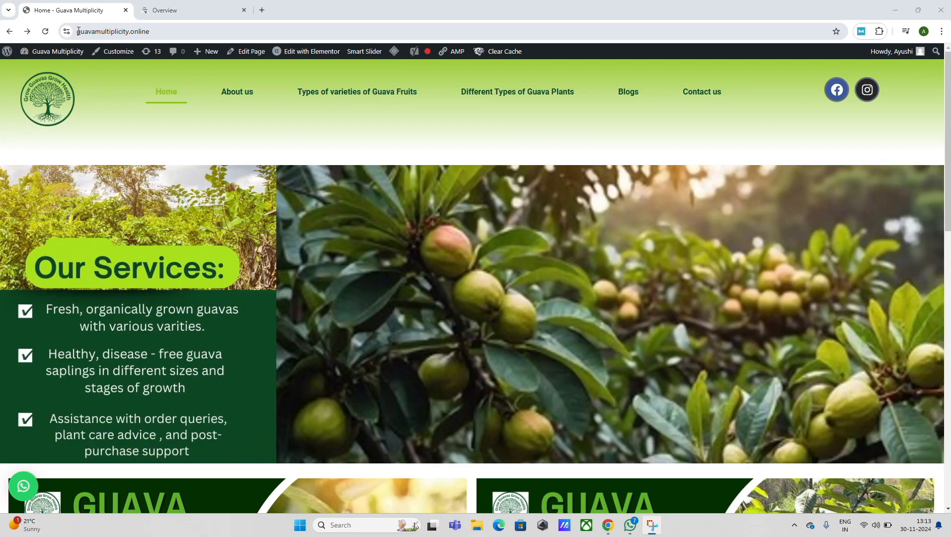
left_click(77, 33)
key("ctrl+c")
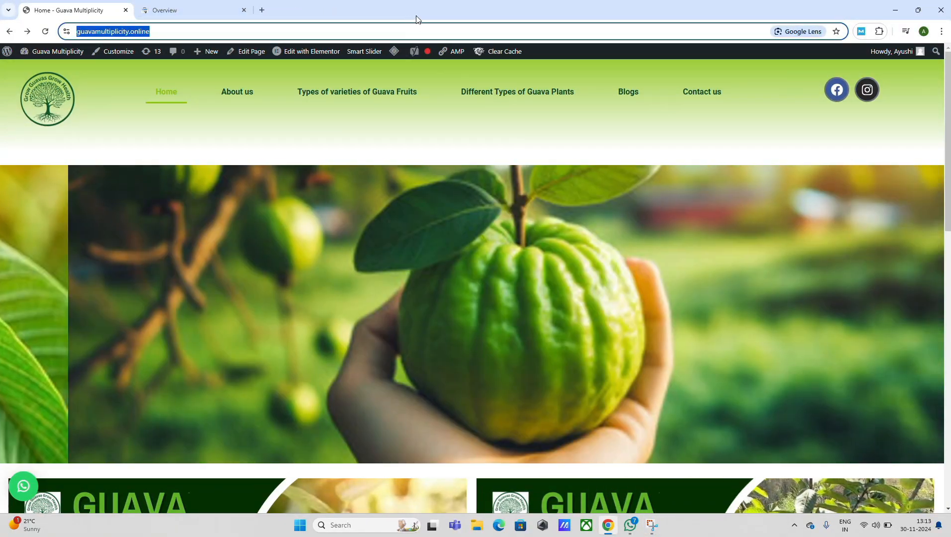
left_click(425, 19)
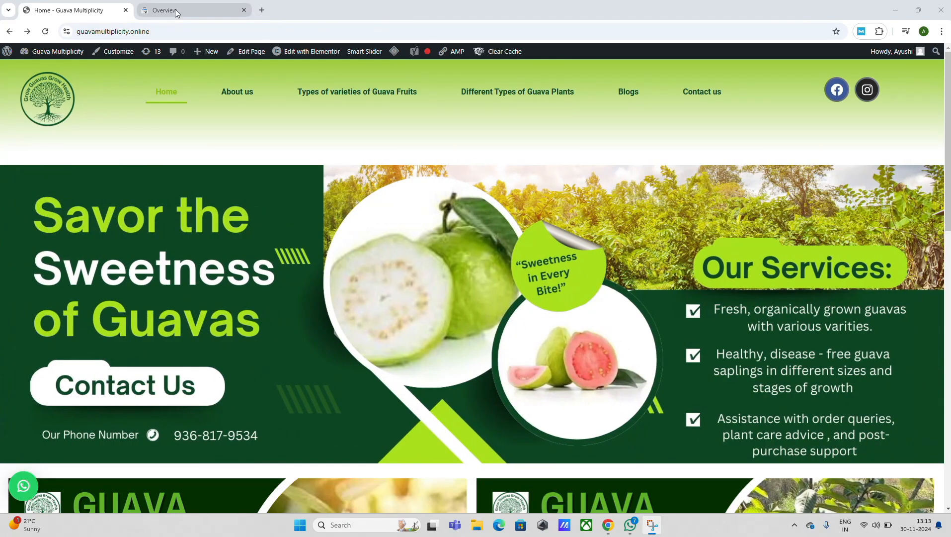
left_click(176, 12)
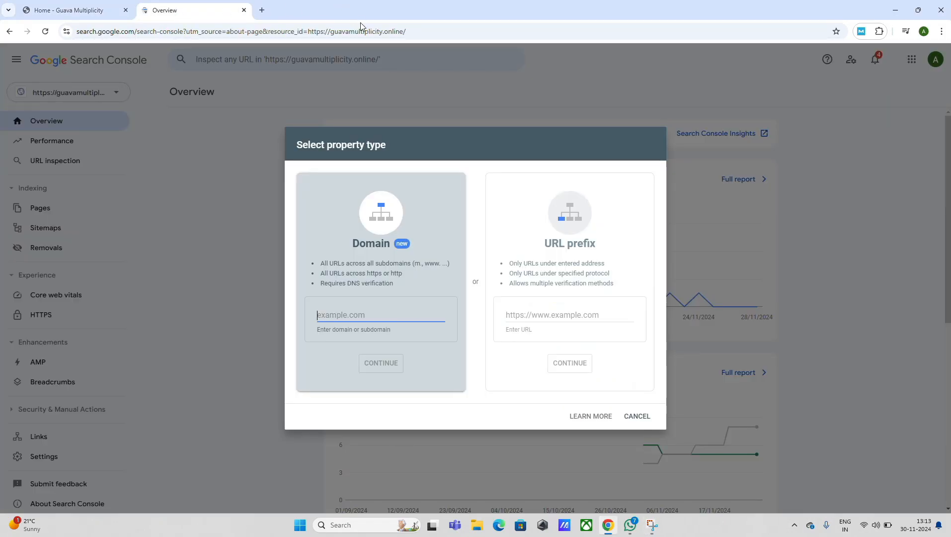
left_click(551, 317)
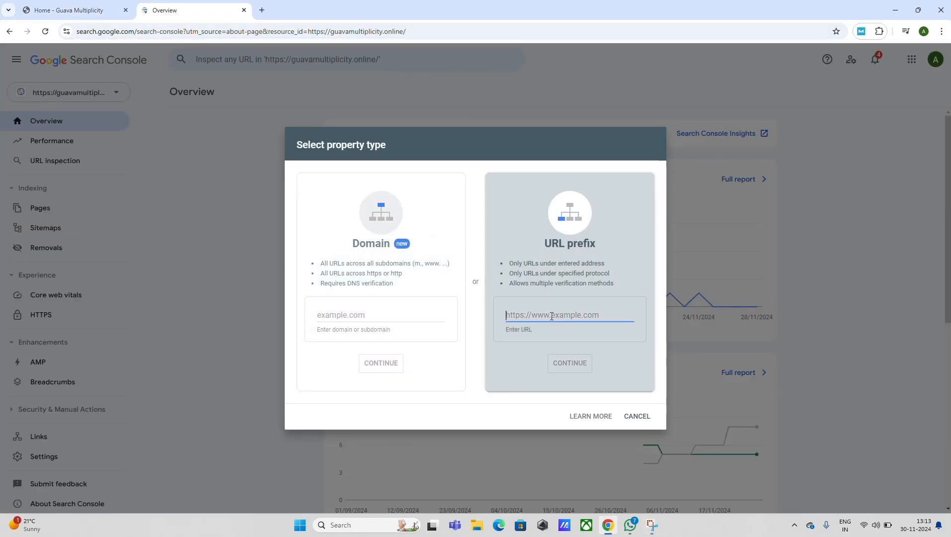
key("ctrl+v")
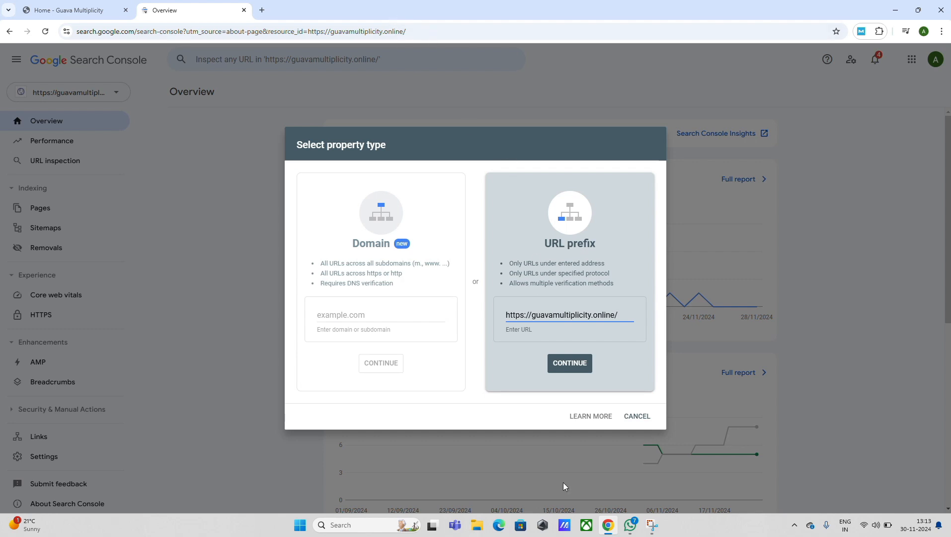
left_click(570, 363)
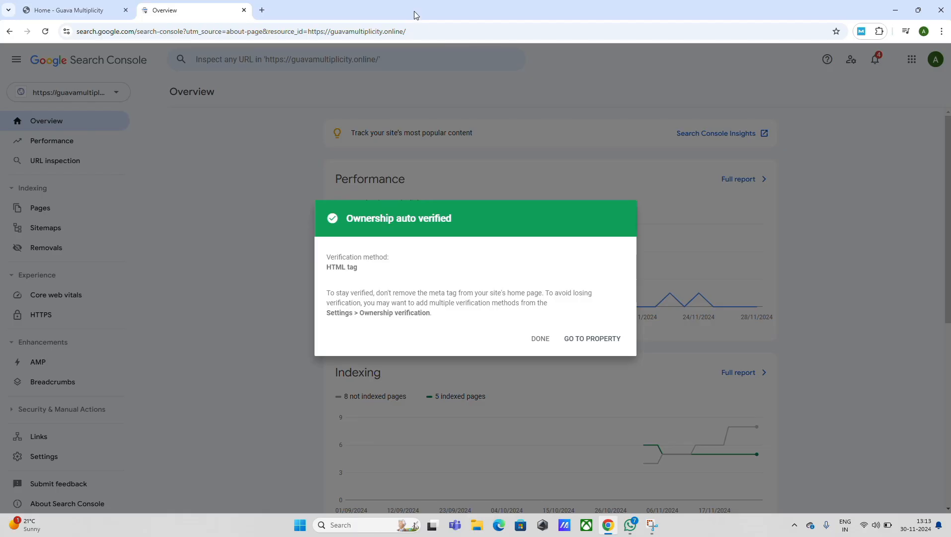
key("super+shift+s")
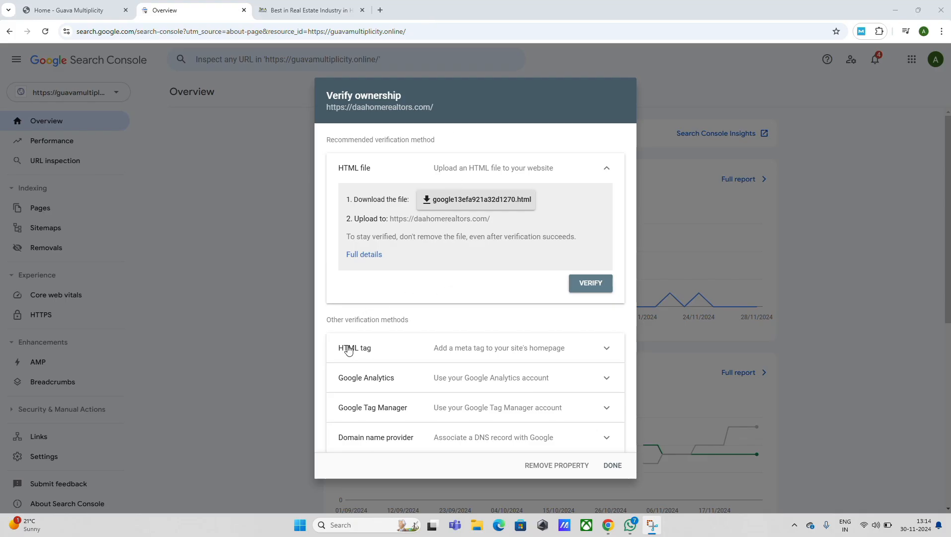
left_click(596, 353)
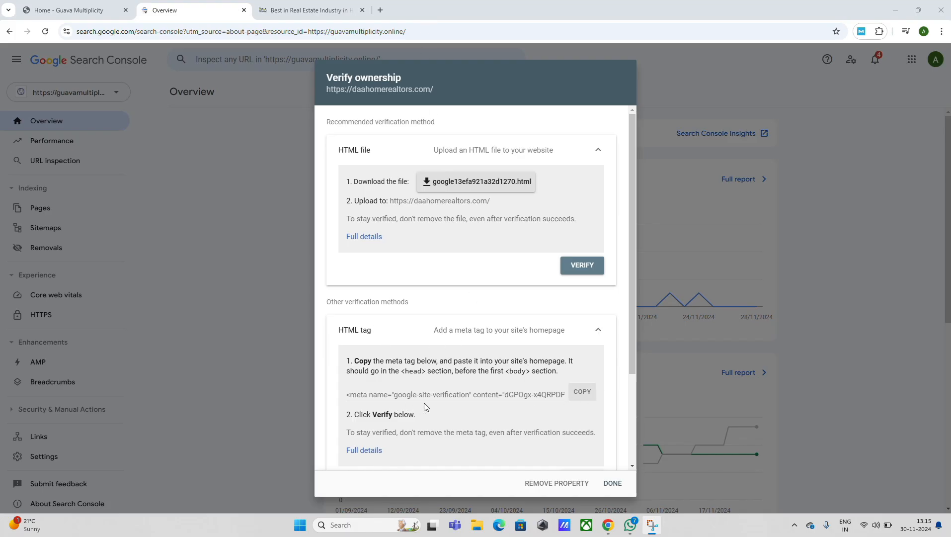
left_click(583, 395)
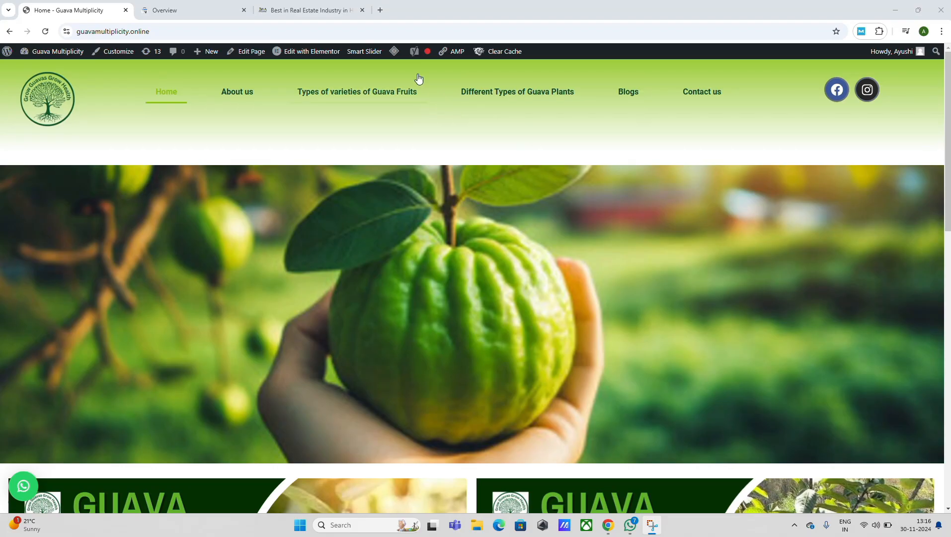
- Show the page source of the Guava Multiplicity home page and find the opening <head> tag in it
key("ctrl+u")
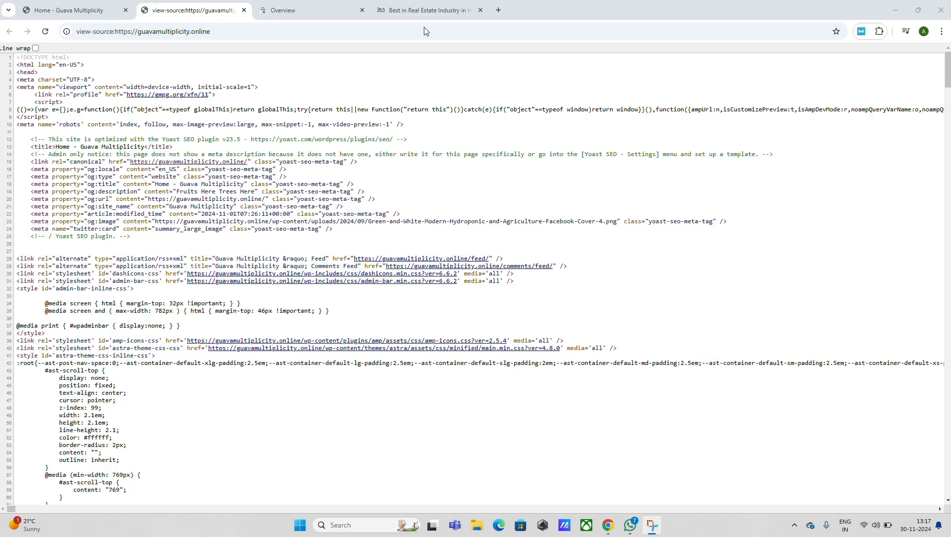
key("ctrl+f")
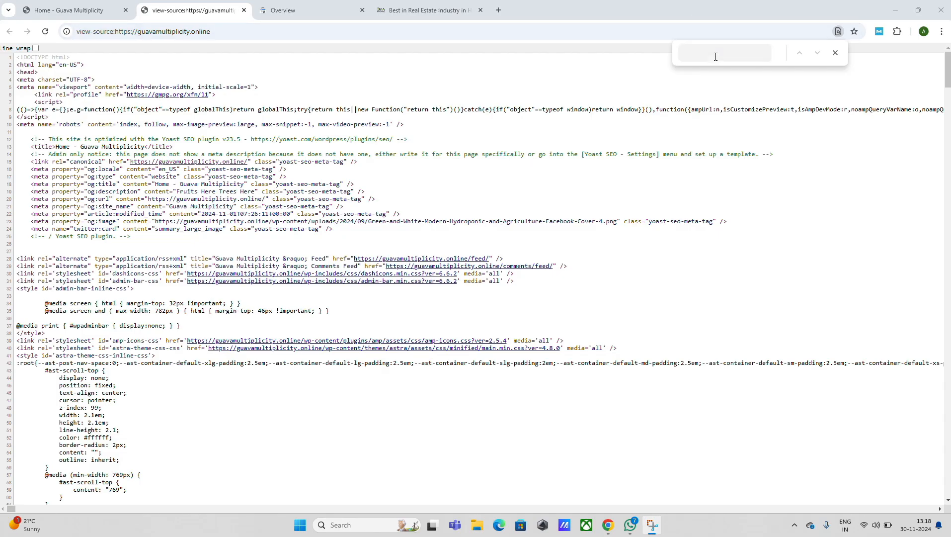
left_click(715, 56)
type("<")
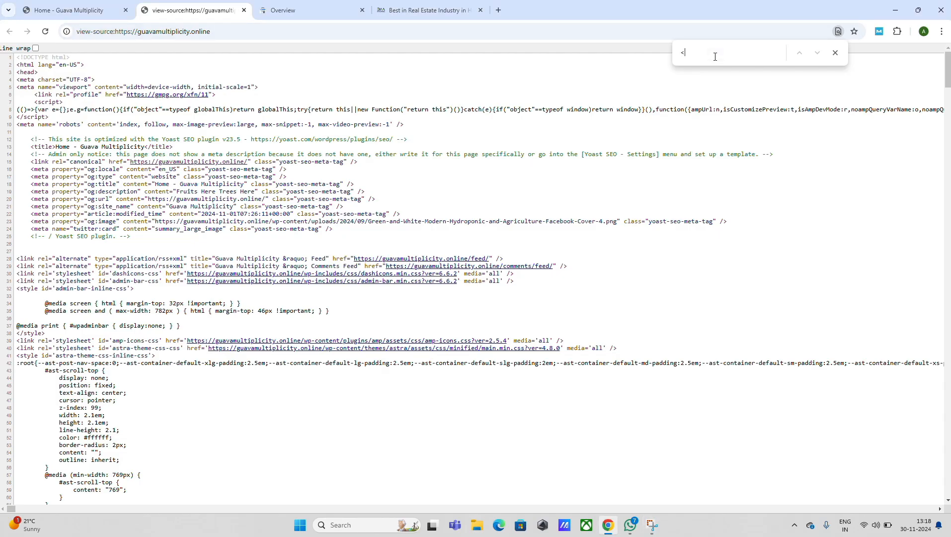
type("head>")
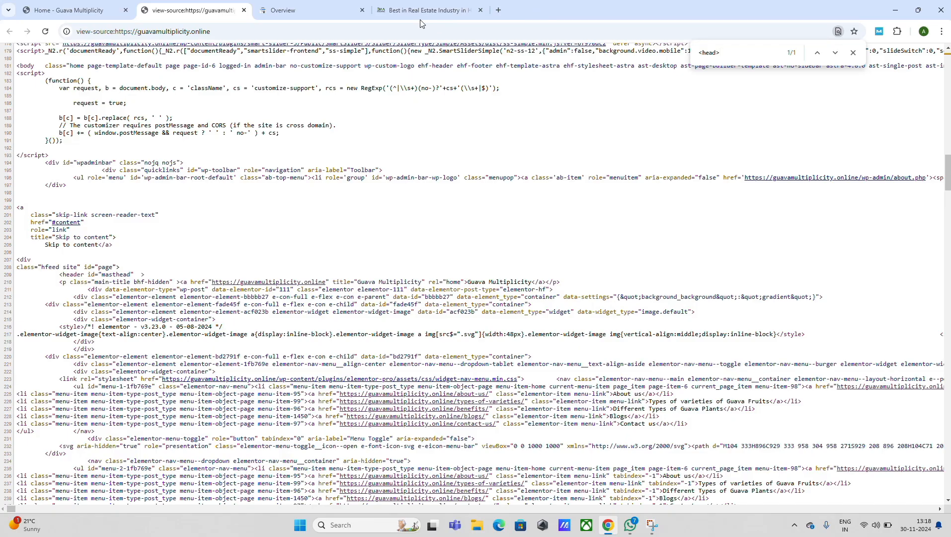
key("super+shift+s")
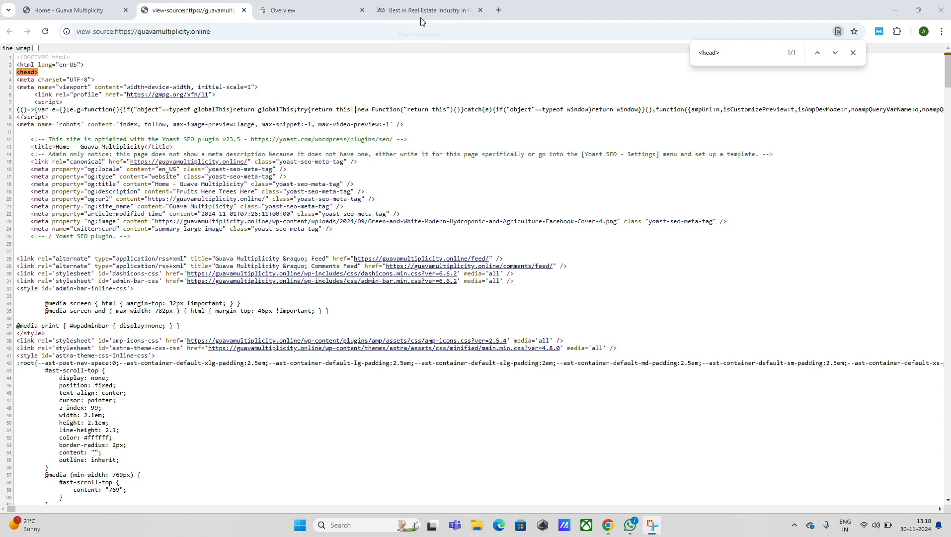
- Change the search term in the page source to </head> to locate the closing head tag
left_click(702, 52)
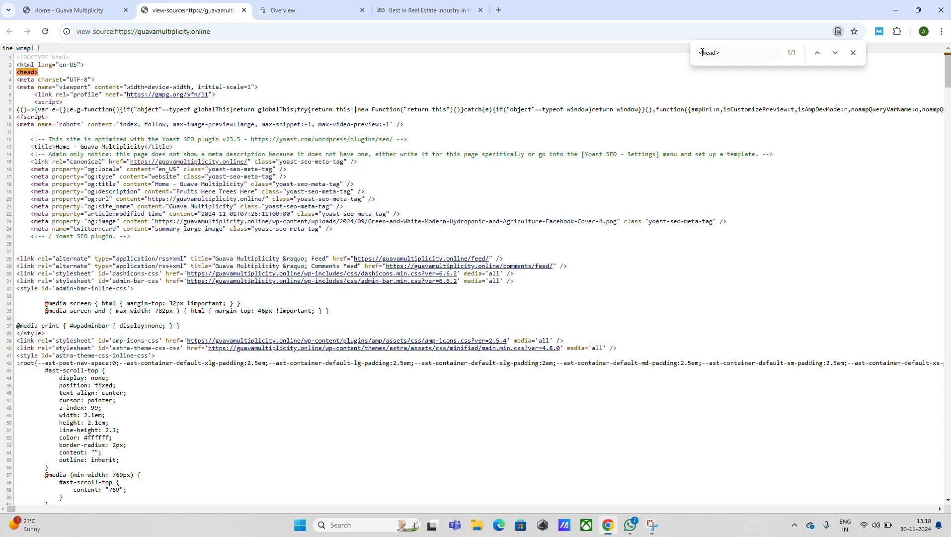
type("/")
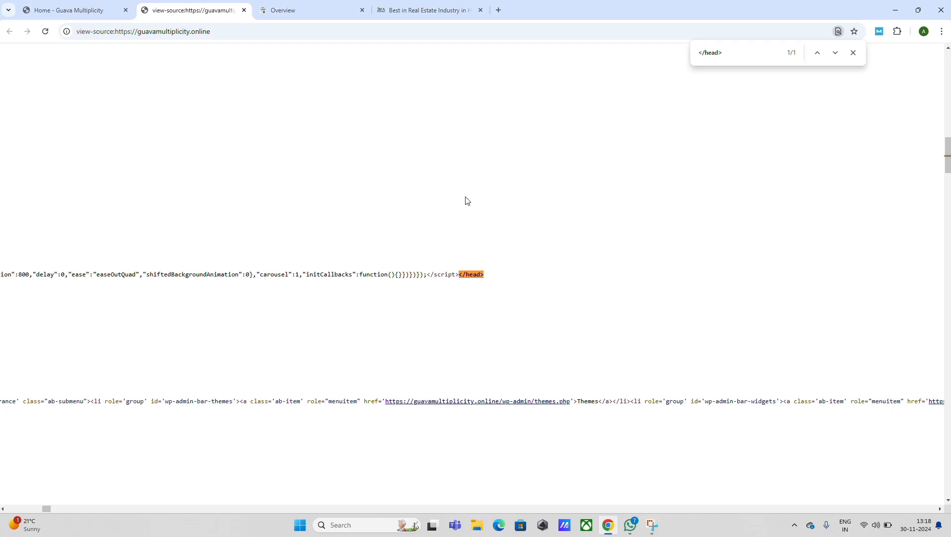
left_click(421, 20)
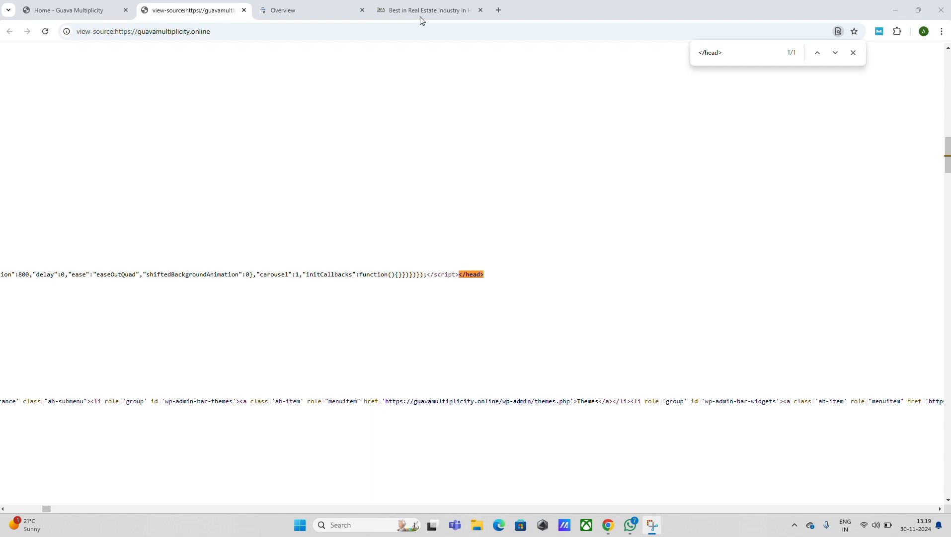
- Return to the site's WordPress dashboard and open the Astra Theme Header file (header.php) in the Theme File Editor
key("ctrl+Tab")
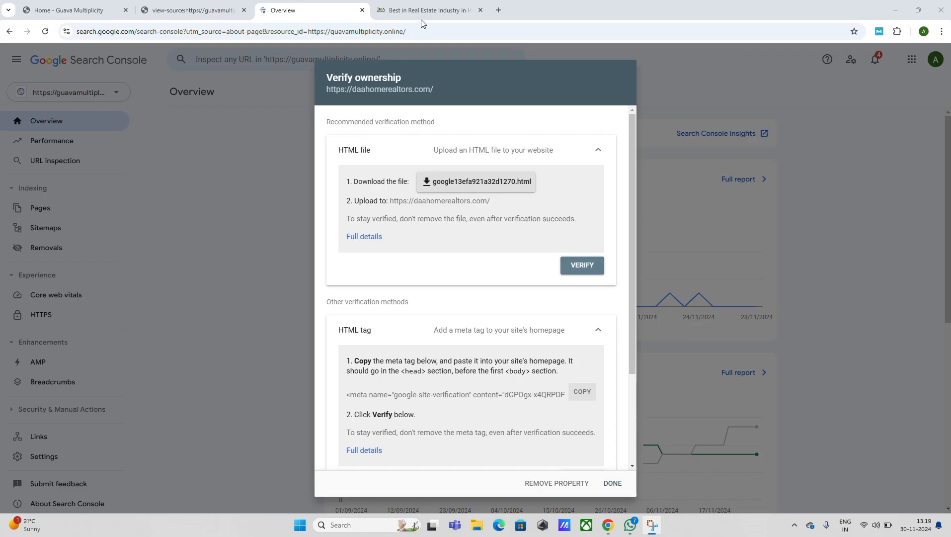
key("ctrl+1")
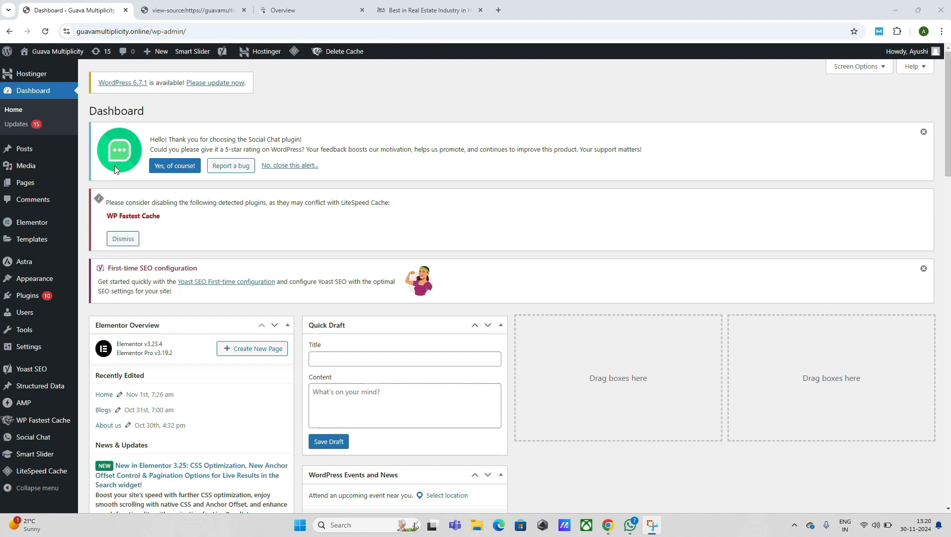
mouse_move(44, 278)
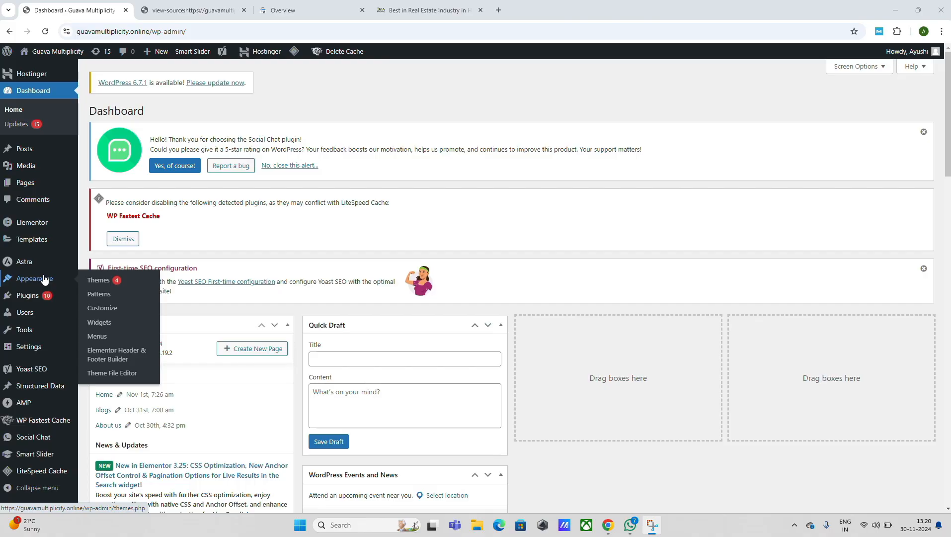
left_click(120, 374)
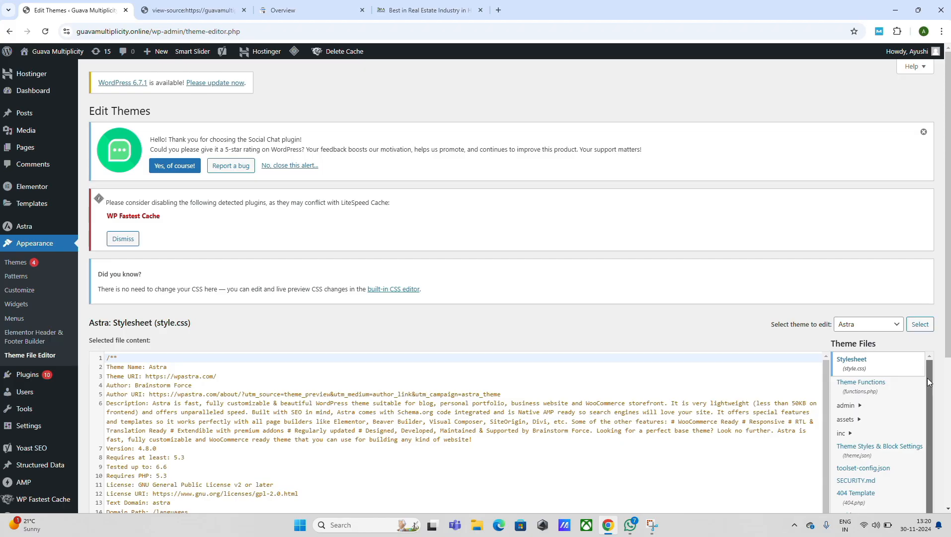
left_click_drag(927, 378, 933, 461)
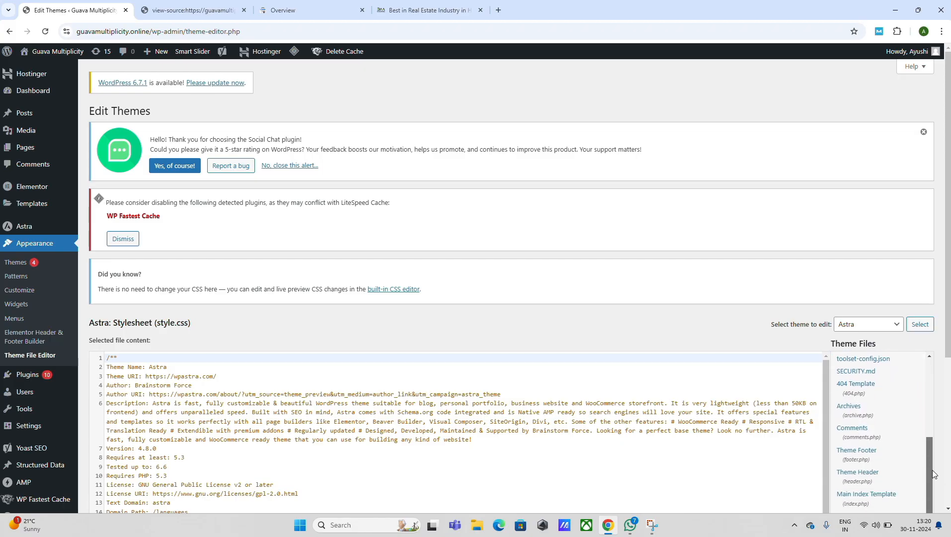
left_click(857, 477)
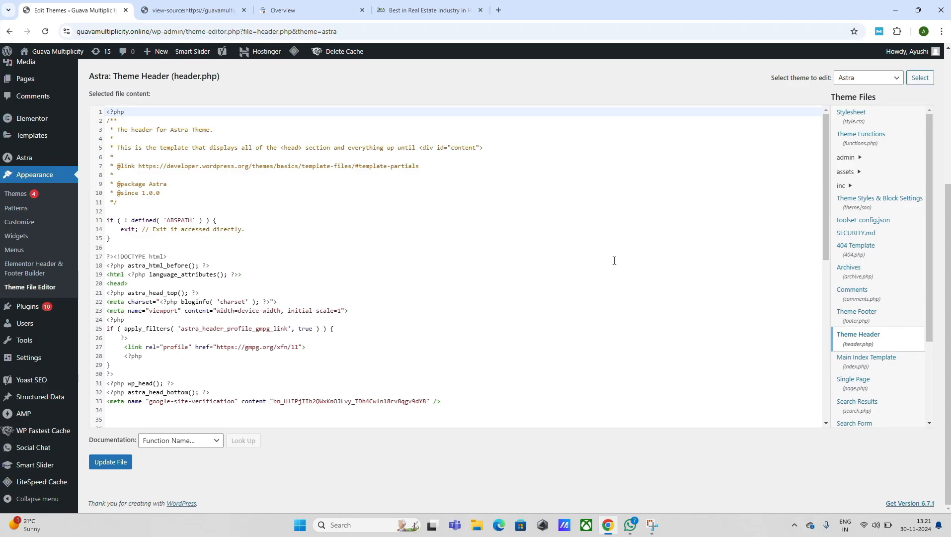
- Insert two blank lines above the closing </head> tag in header.php and undo the insertion
left_click_drag(825, 242, 825, 279)
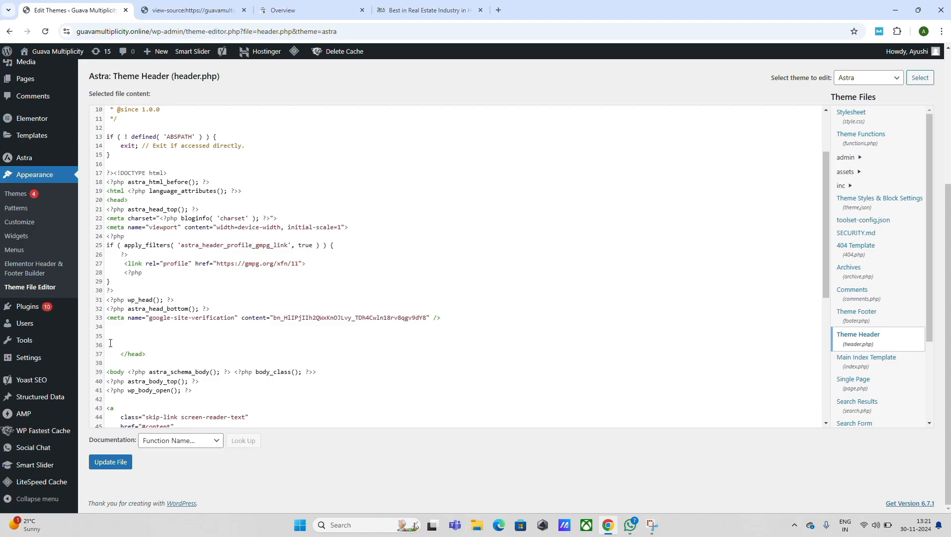
left_click(109, 344)
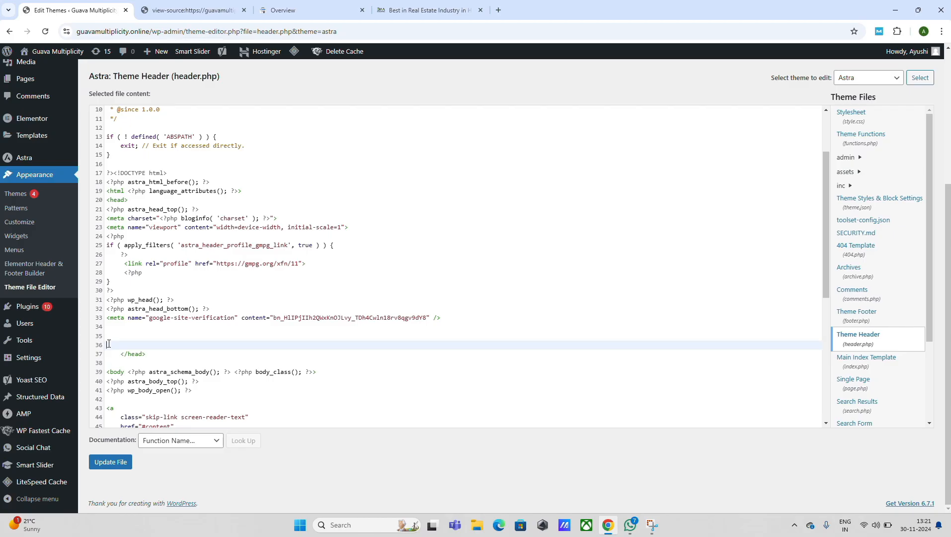
key("Return")
key("Return")
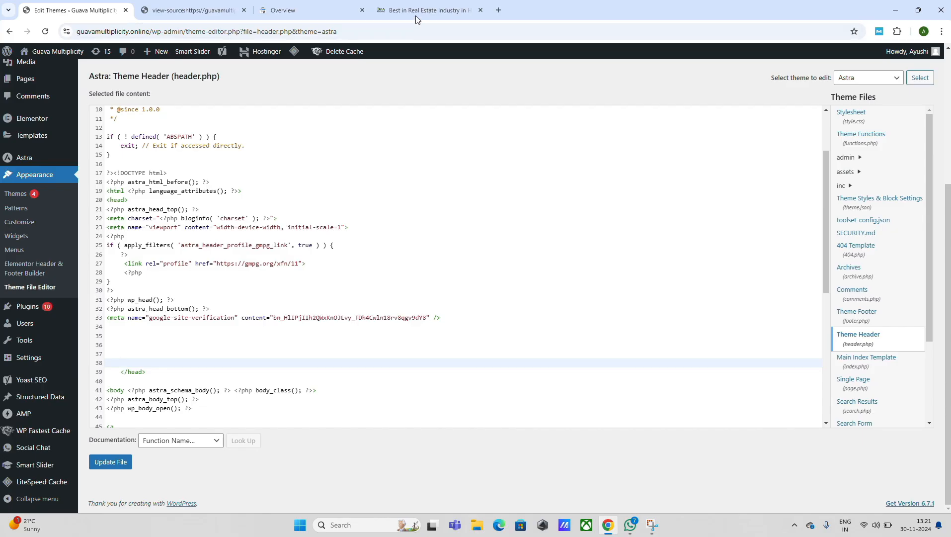
key("ctrl+z")
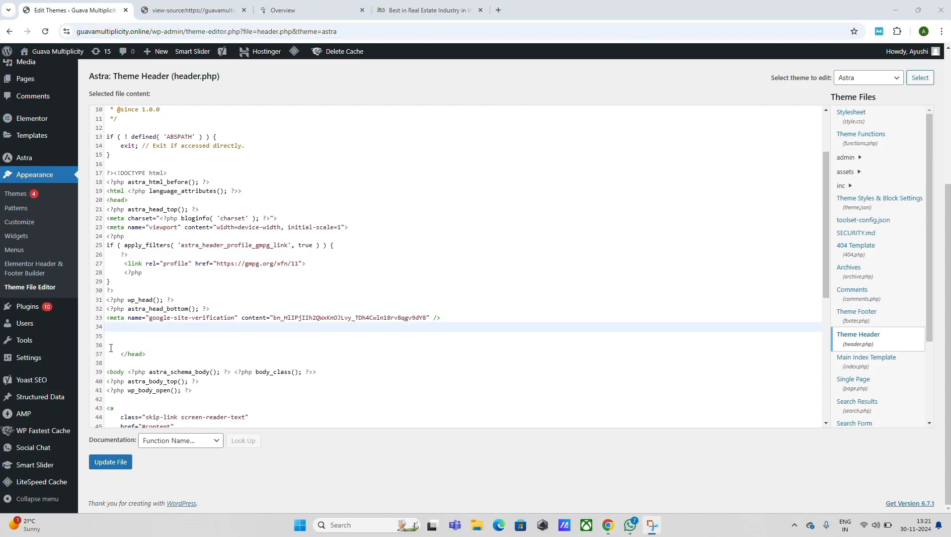
- Place the Google site-verification meta tag above the closing </head> tag in header.php and update the file
left_click(120, 330)
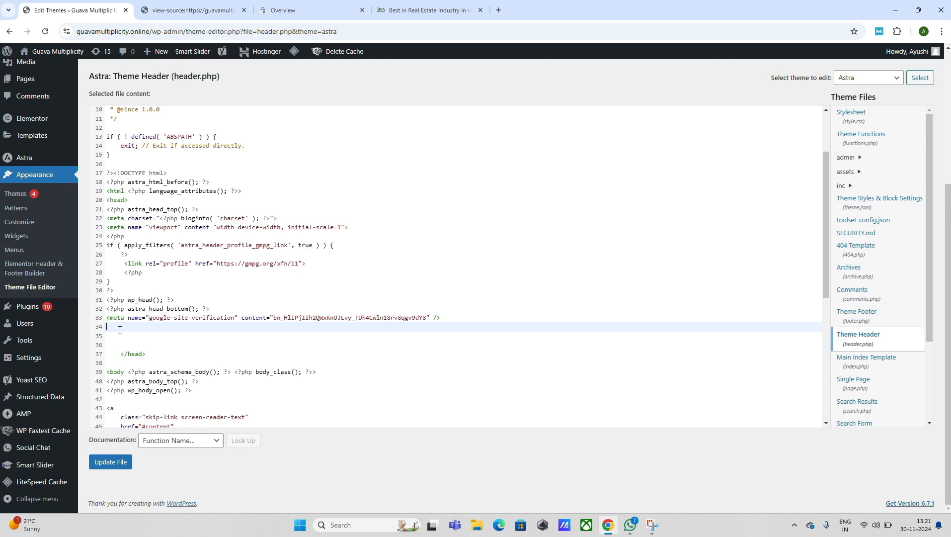
type("<meta name=\"google-site-verification\" content=\"dGPOgx-x4QRPDPgqI4CUAoUw7LAhKid8q292STwutEw\" />")
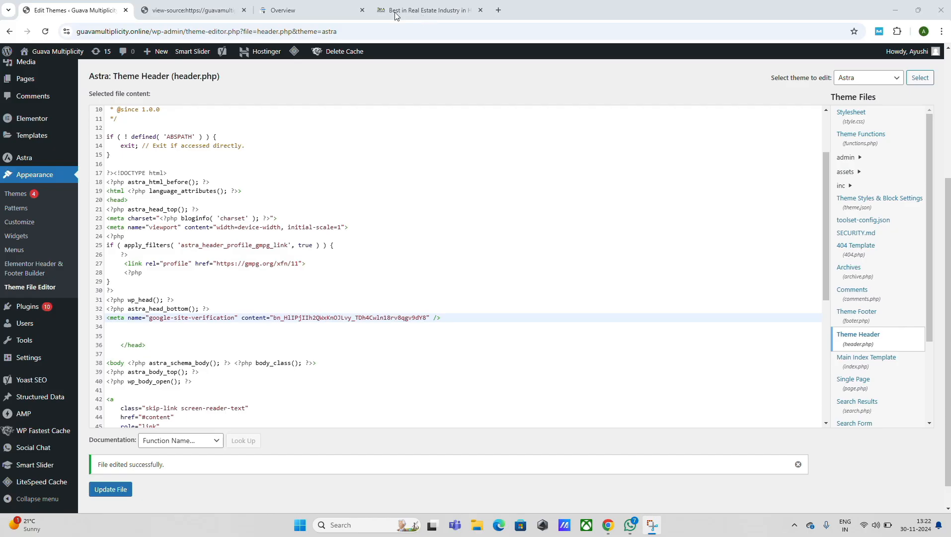
- Switch to Google Search Console, verify site ownership with the HTML tag method, and go to the property
left_click(303, 9)
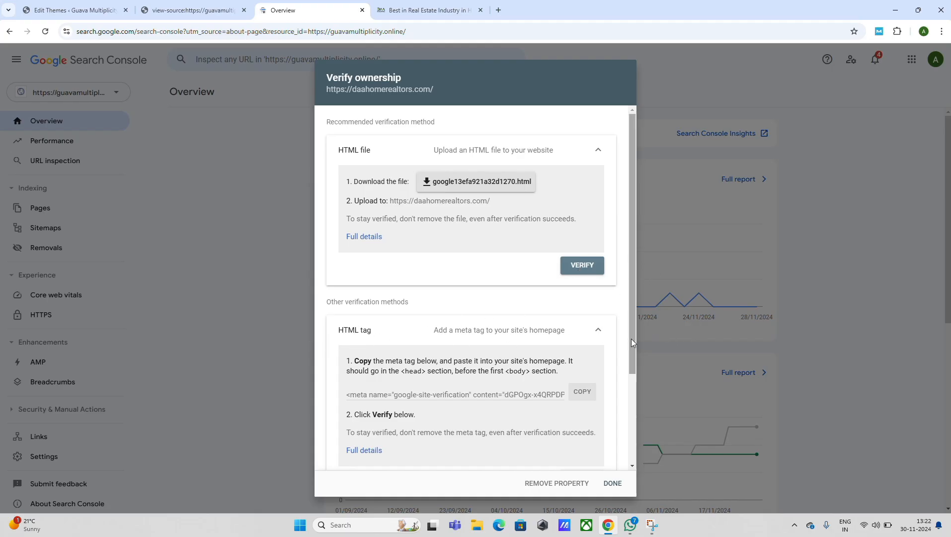
left_click_drag(632, 338, 631, 387)
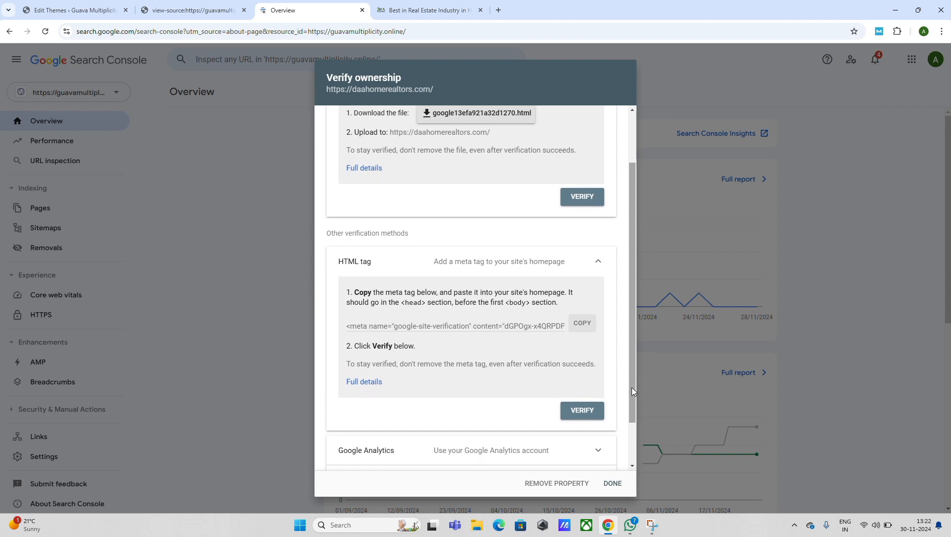
left_click(576, 412)
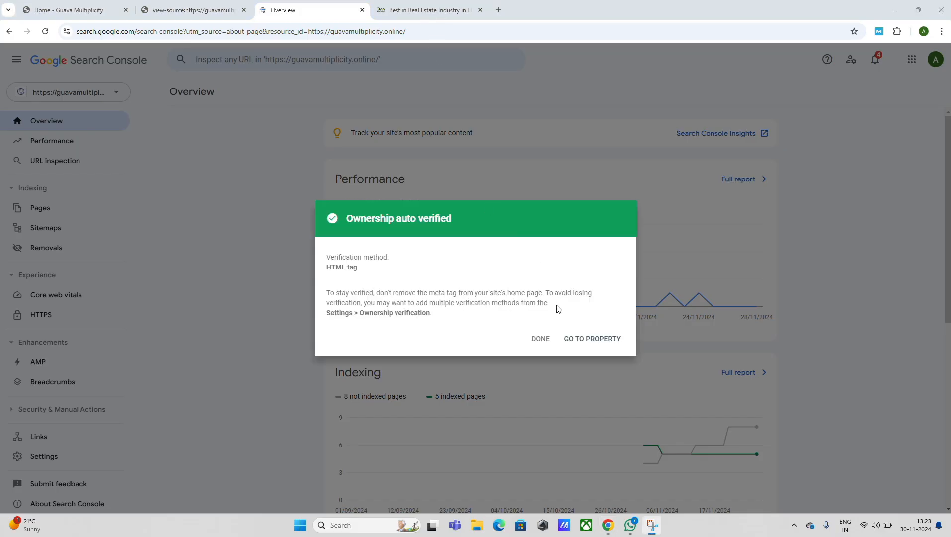
left_click(592, 343)
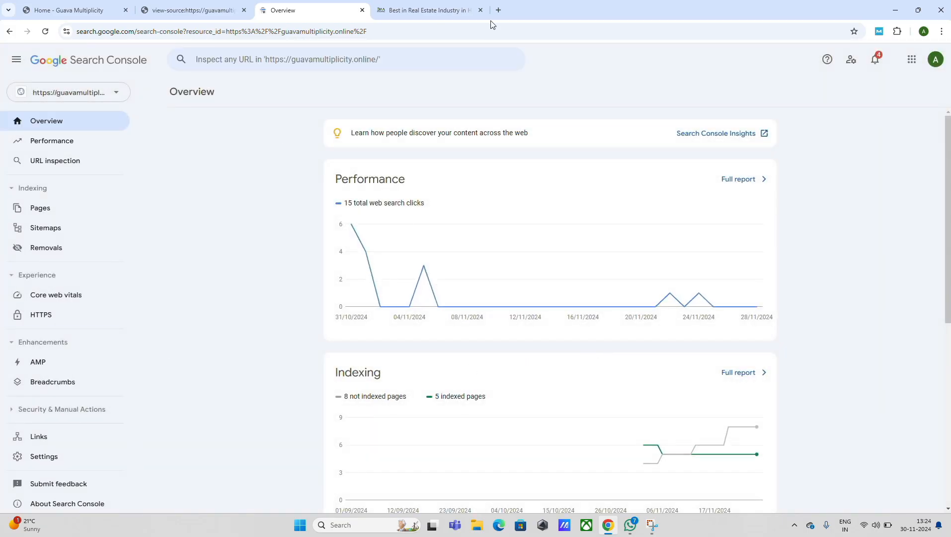
- Show the Domain and URL prefix property types offered for adding a new property
key("super+shift+s")
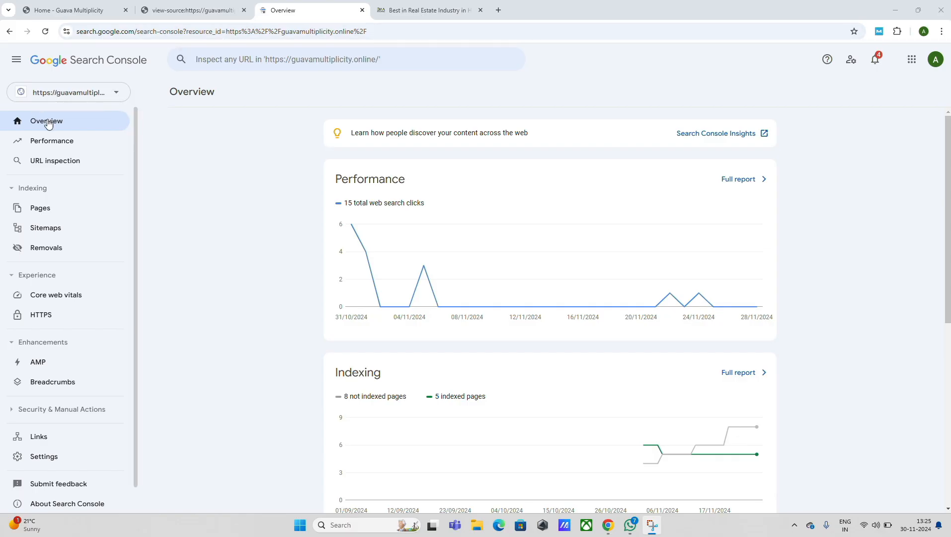
left_click(110, 95)
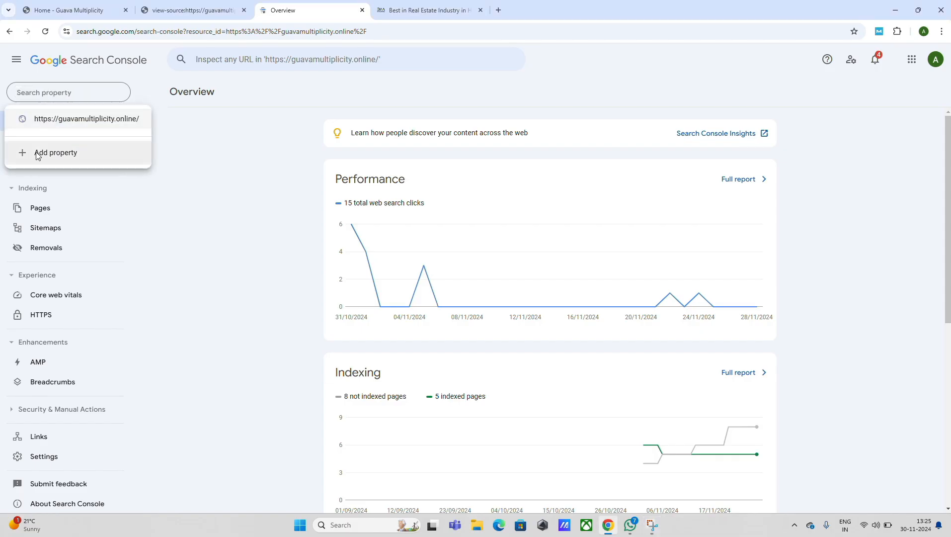
left_click(69, 157)
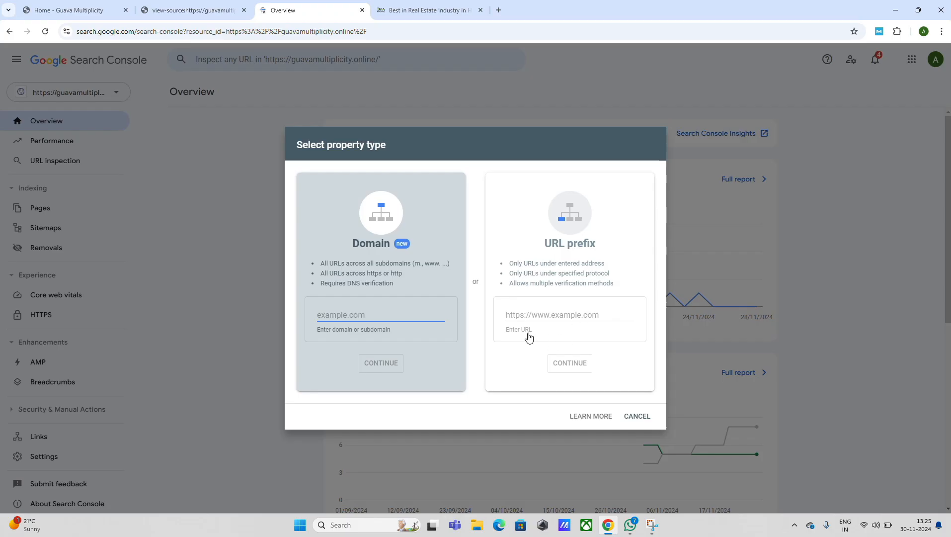
left_click(423, 20)
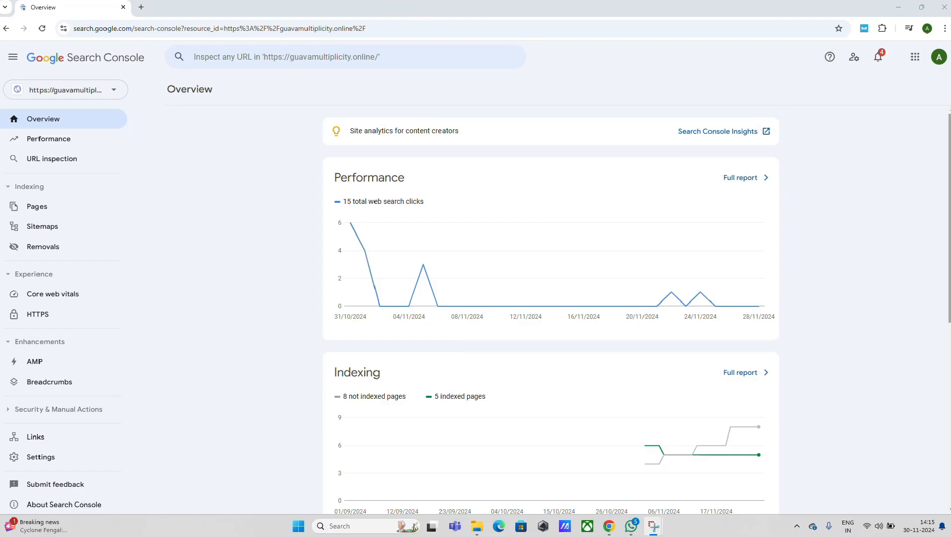
- Review the Overview report down to the Experience and Enhancements cards and open the Performance report
left_click_drag(948, 248, 945, 361)
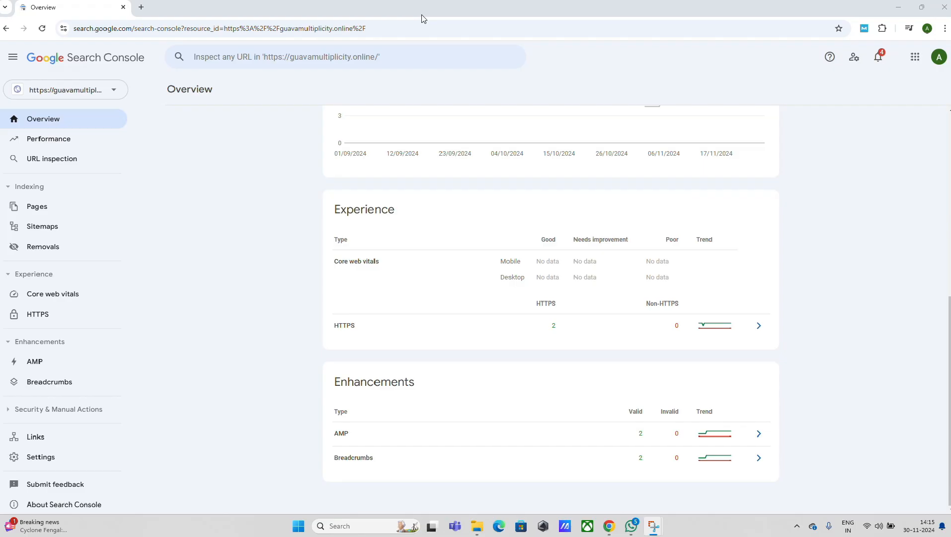
left_click(46, 143)
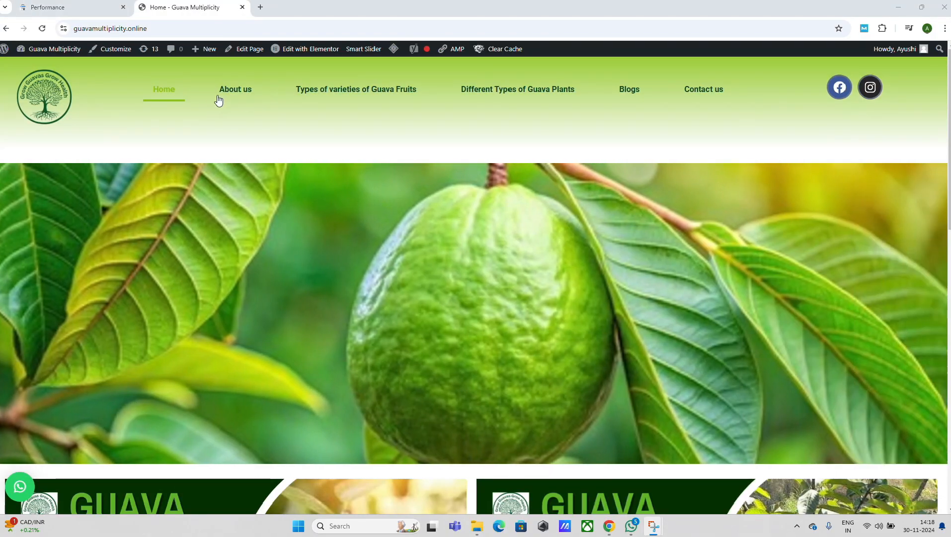
left_click(227, 91)
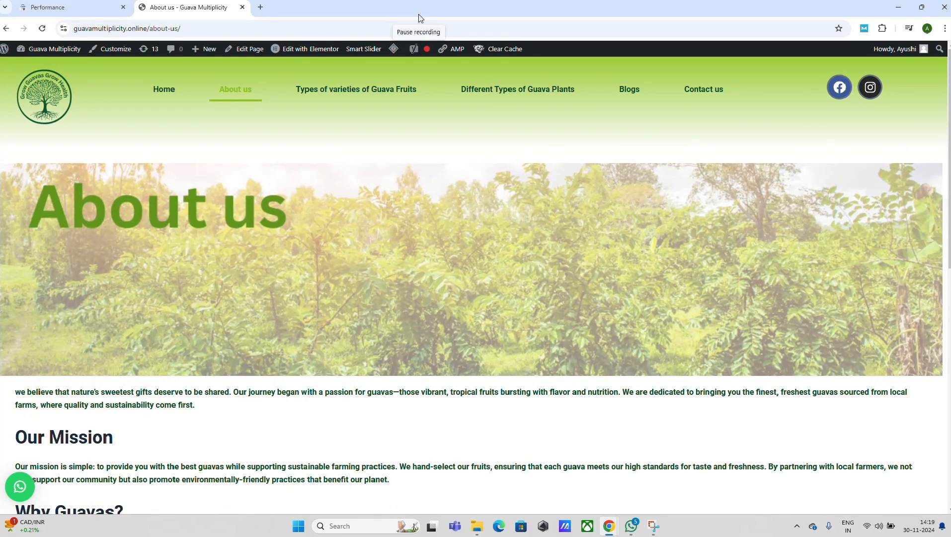
left_click(420, 18)
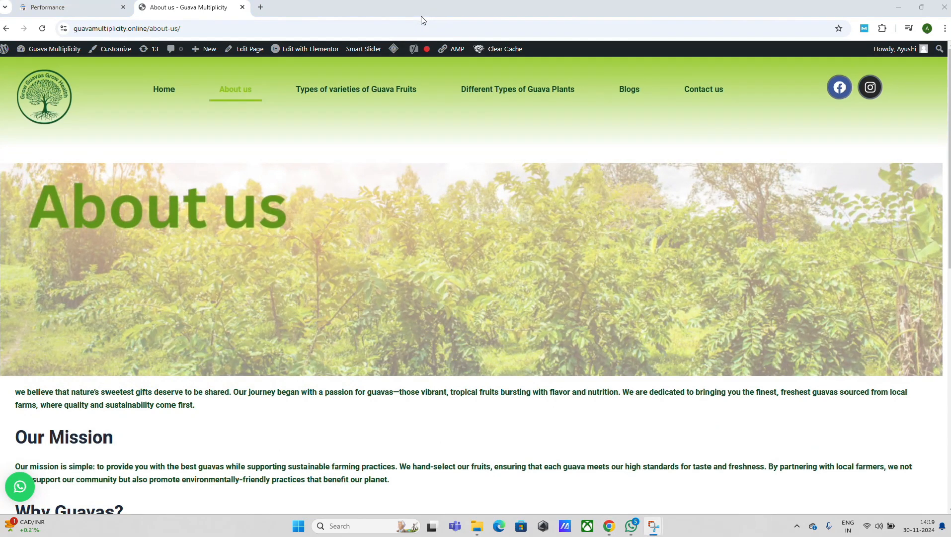
left_click(75, 29)
key("ctrl+c")
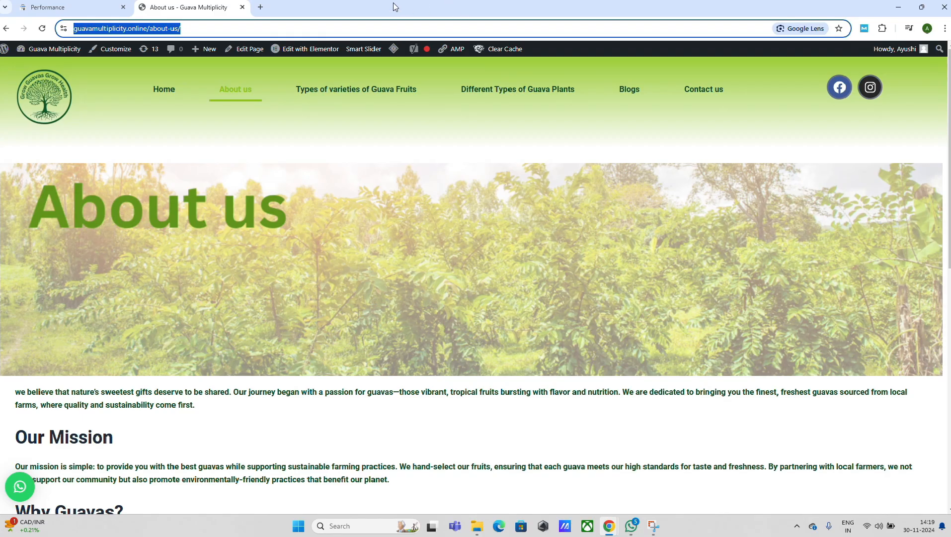
key("ctrl+shift+Tab")
left_click(335, 57)
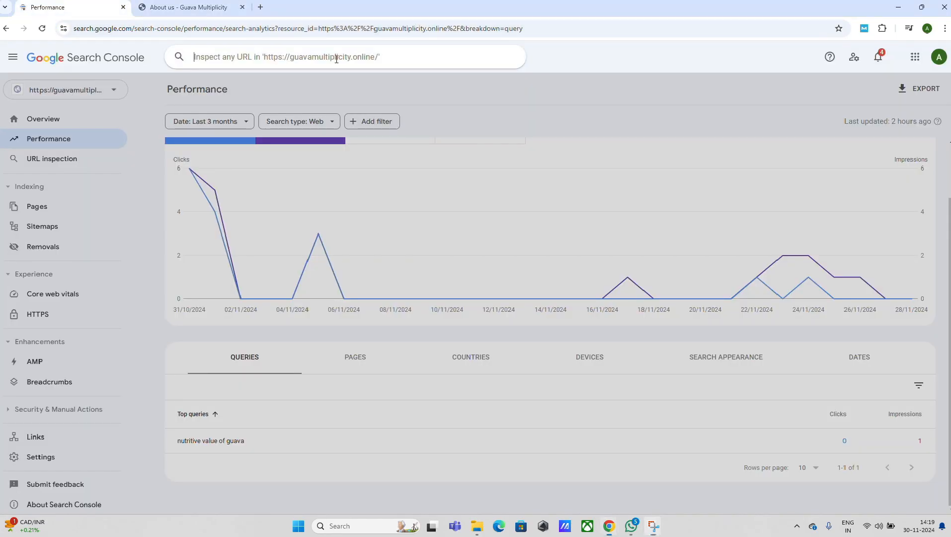
key("ctrl+v")
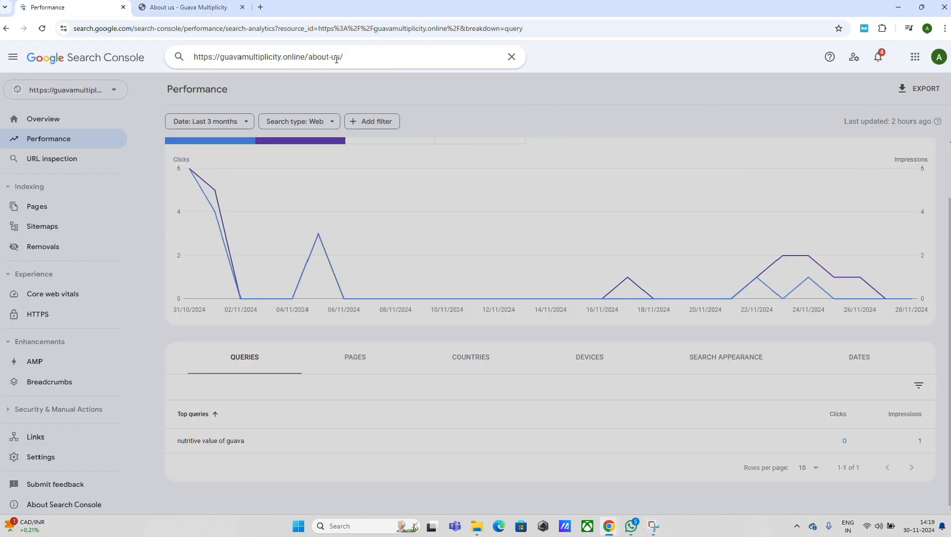
left_click(420, 13)
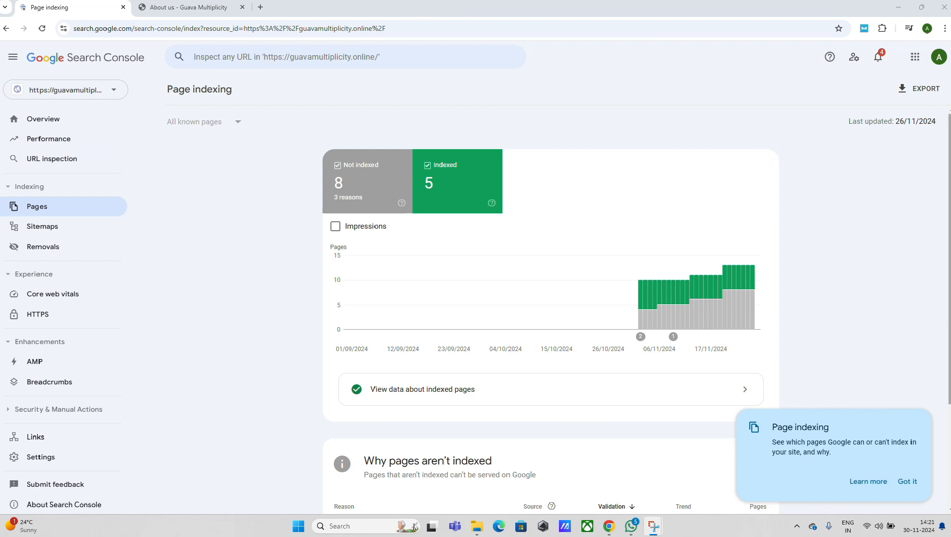
- Look over the Page indexing report and open the Sitemaps report of the property
mouse_move(950, 148)
left_mouse_down()
mouse_move(950, 222)
mouse_move(948, 148)
left_mouse_up()
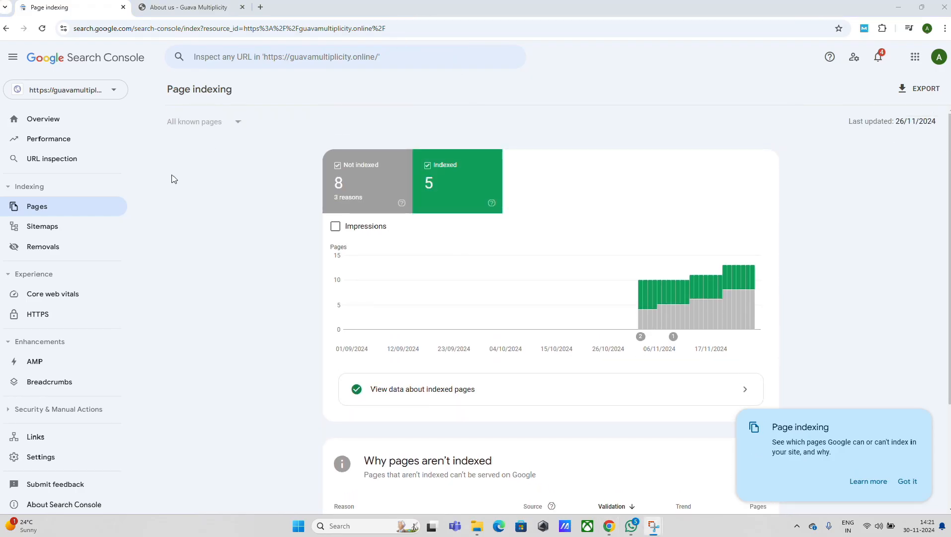
left_click(43, 227)
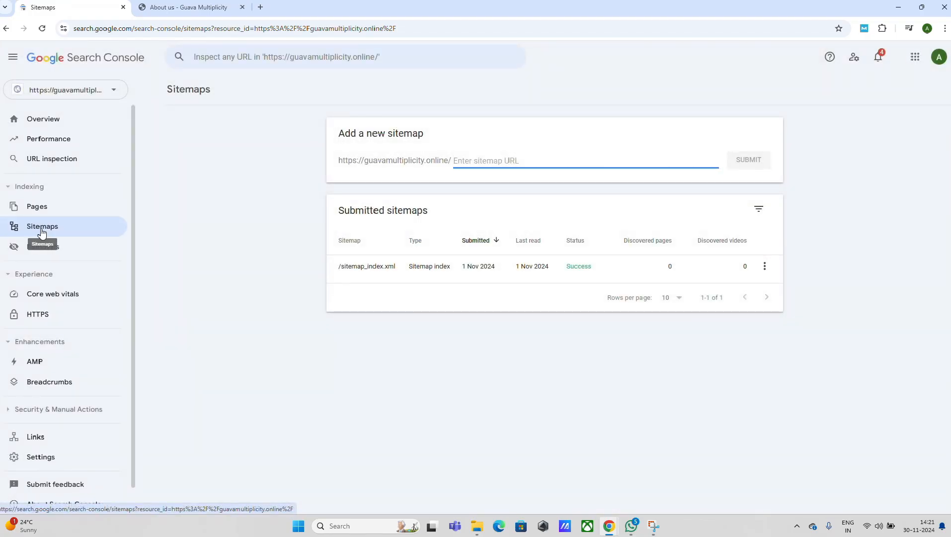
left_click(417, 18)
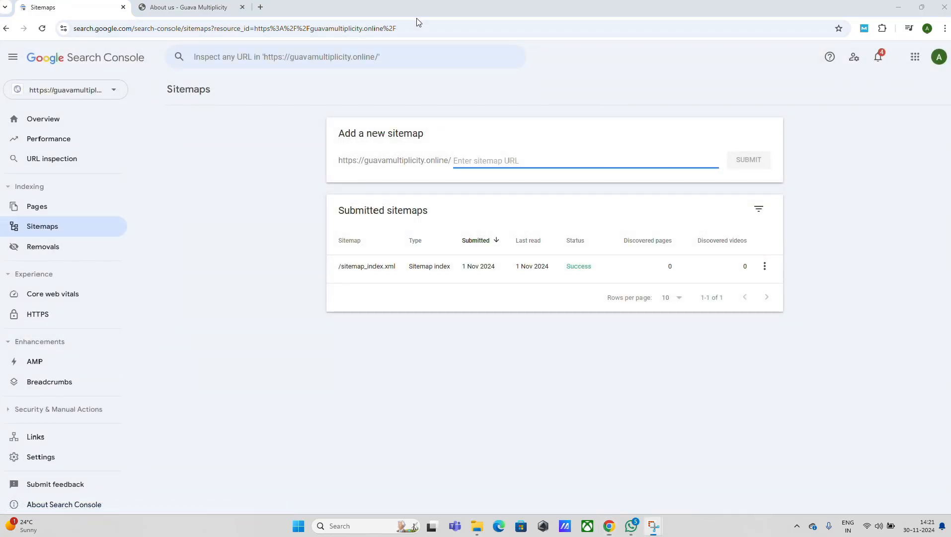
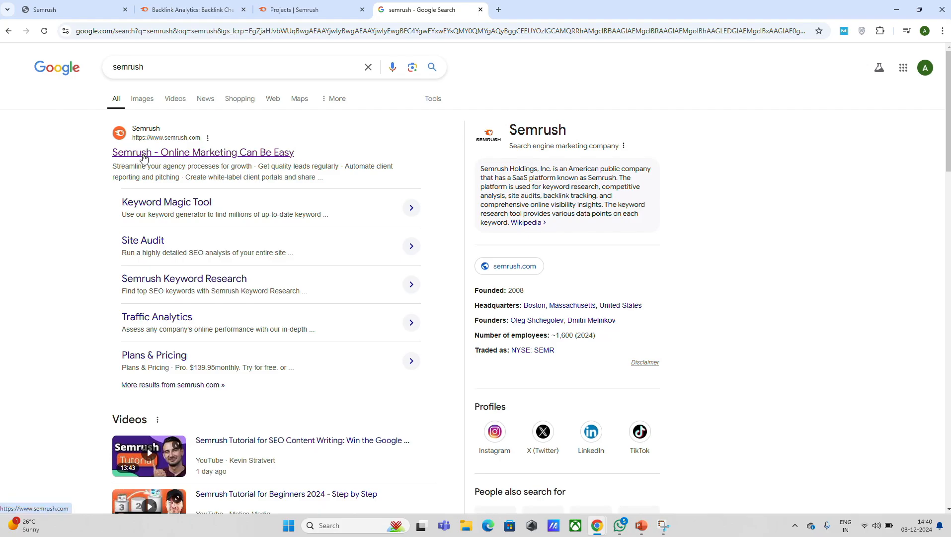
- Open the Semrush site from the Google results and go to its Backlink Analytics tool
left_click(144, 154)
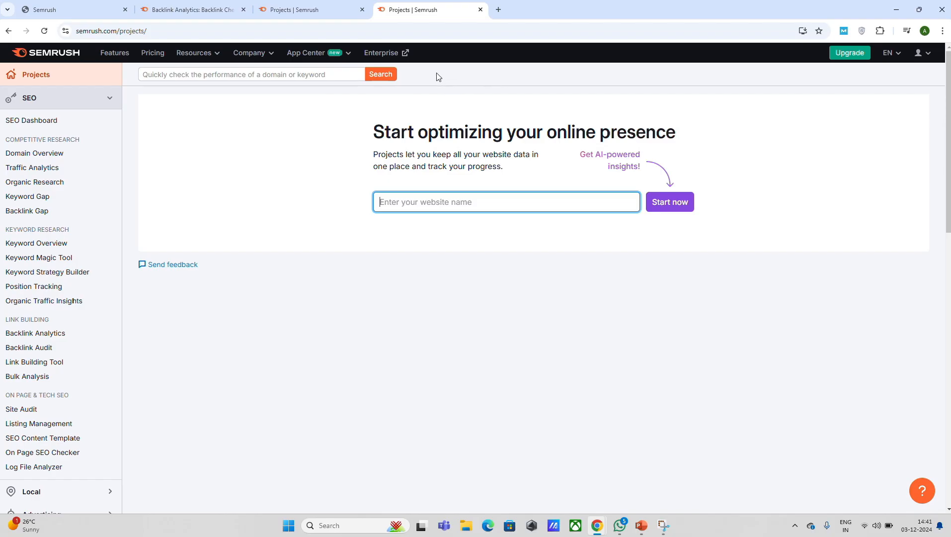
left_click(419, 19)
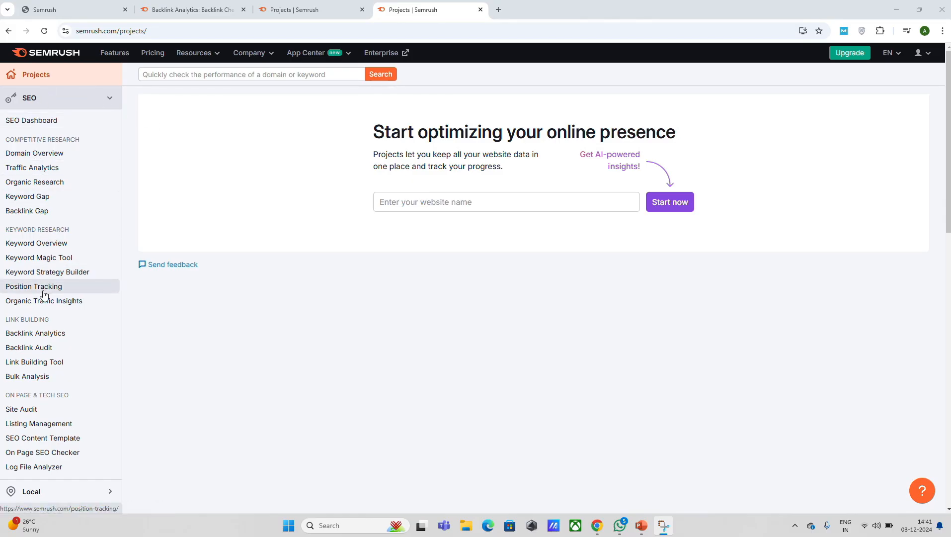
left_click(49, 338)
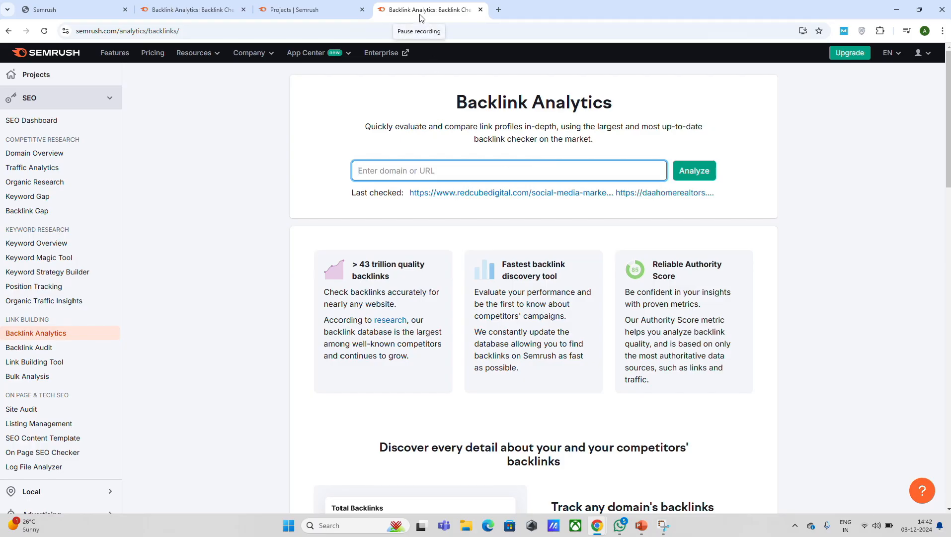
left_click(419, 18)
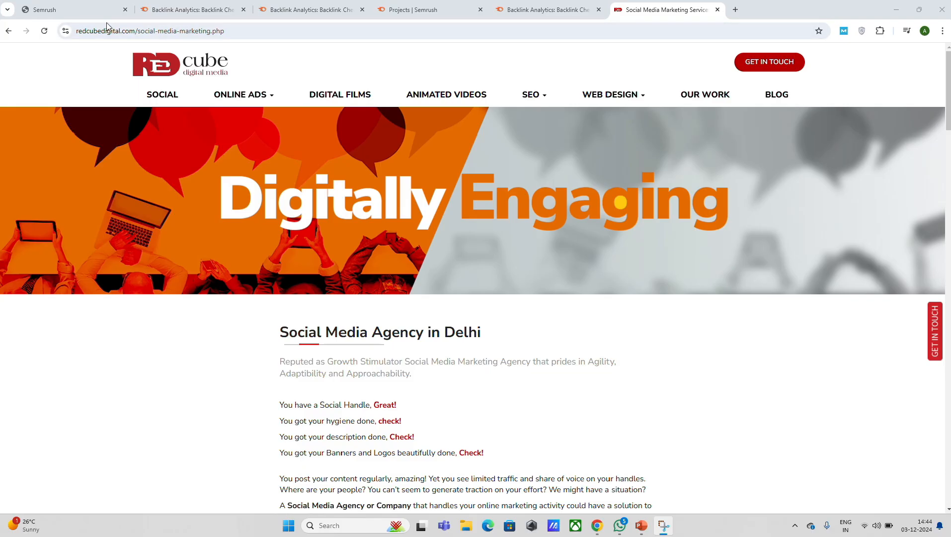
left_click(77, 30)
key("ctrl+c")
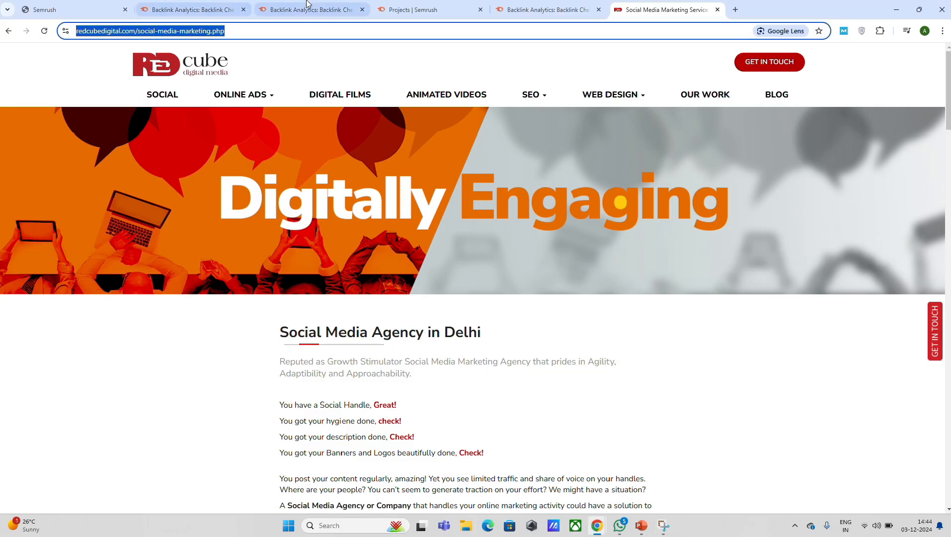
left_click(419, 15)
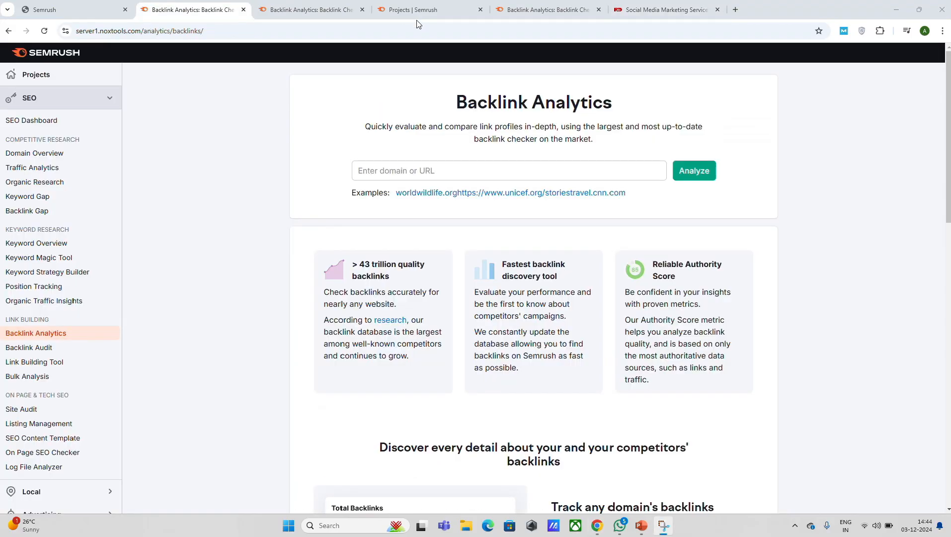
left_click(496, 174)
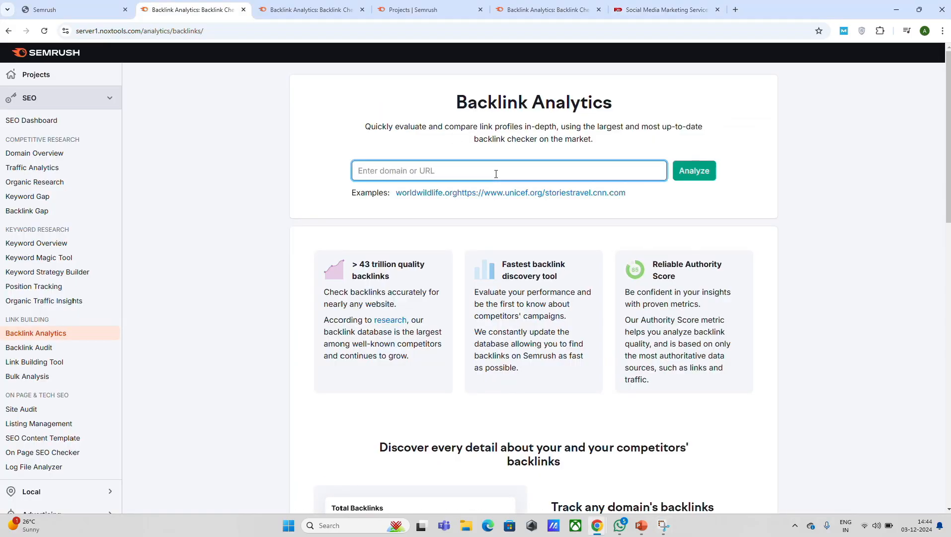
key("ctrl+v")
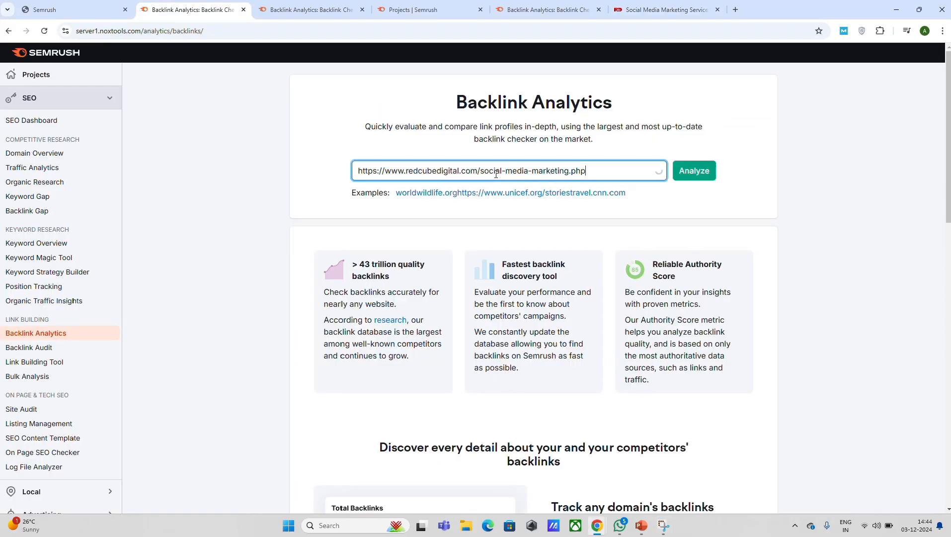
left_click(694, 170)
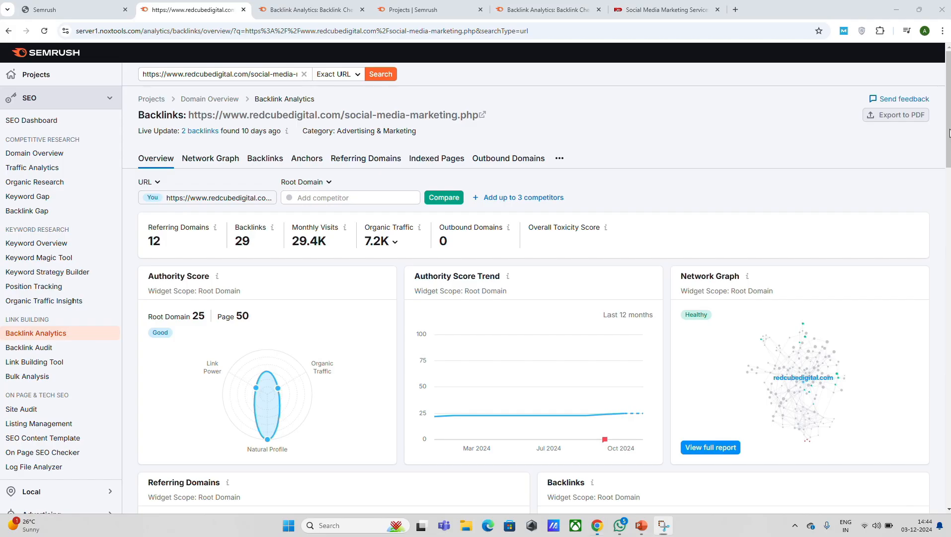
- Look over the backlink overview of the analyzed page, including authority score, referring domains, backlinks and new and lost links
scroll(947, 134, "down", 7)
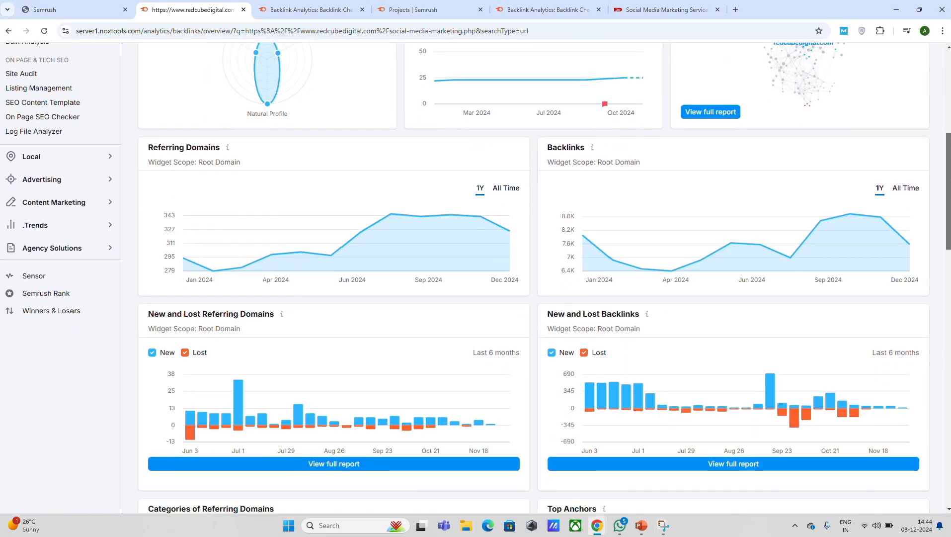
scroll(609, 163, "down", 3)
scroll(73, 301, "up", 10)
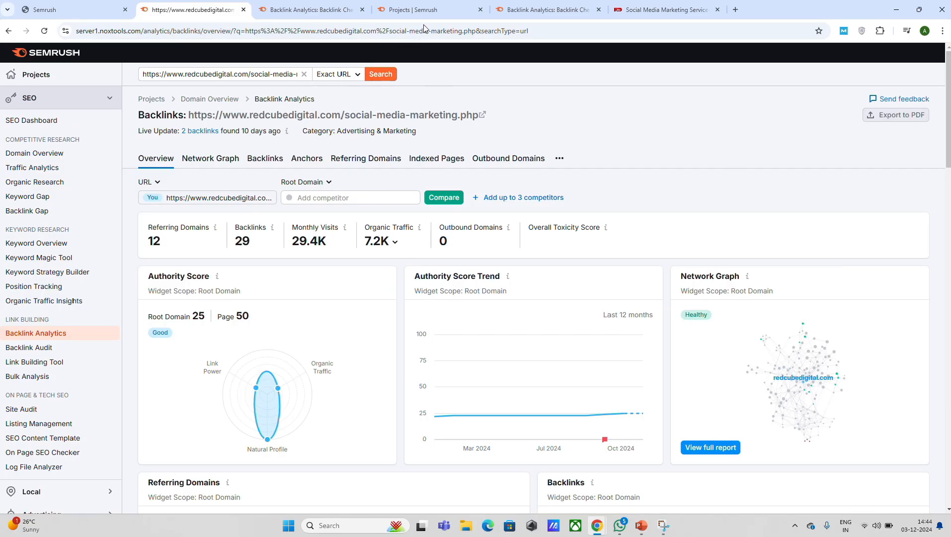
key("super+shift+s")
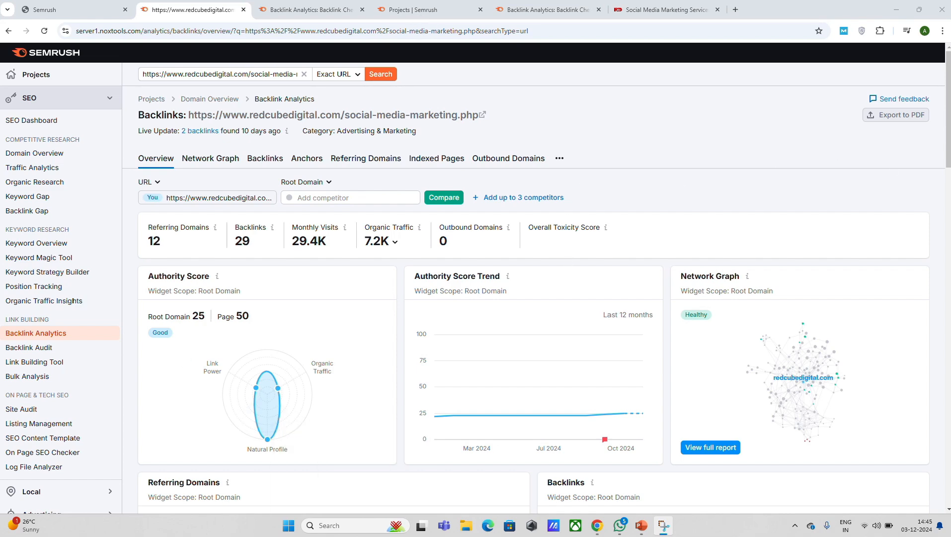
left_click_drag(948, 133, 946, 106)
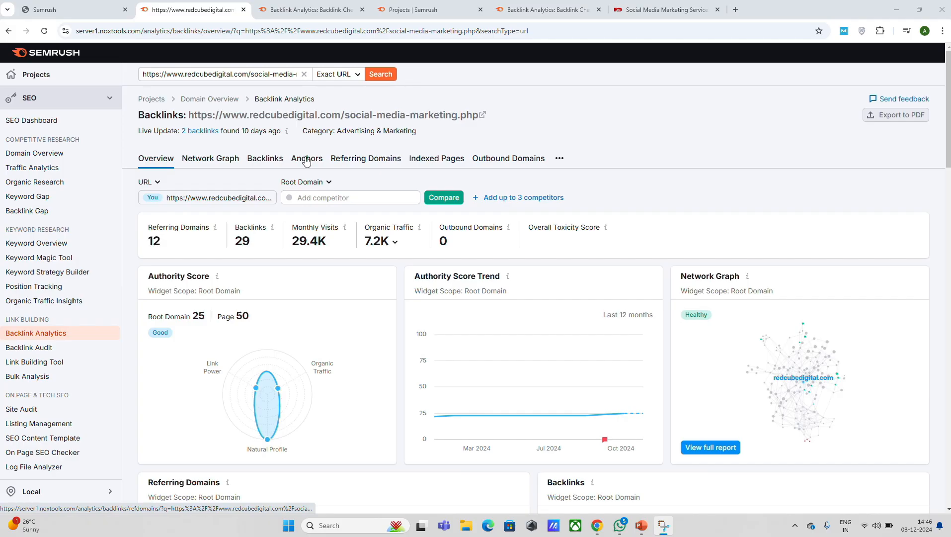
- Open the Referring Domains report and examine the listed domains with their backlinks, countries and first and last seen dates
left_click(363, 159)
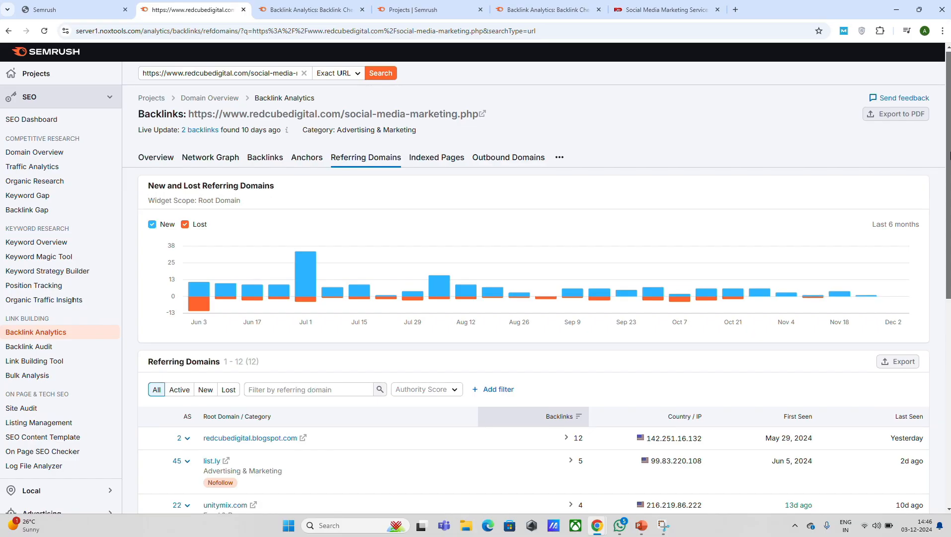
scroll(948, 197, "down", 2)
scroll(950, 197, "down", 3)
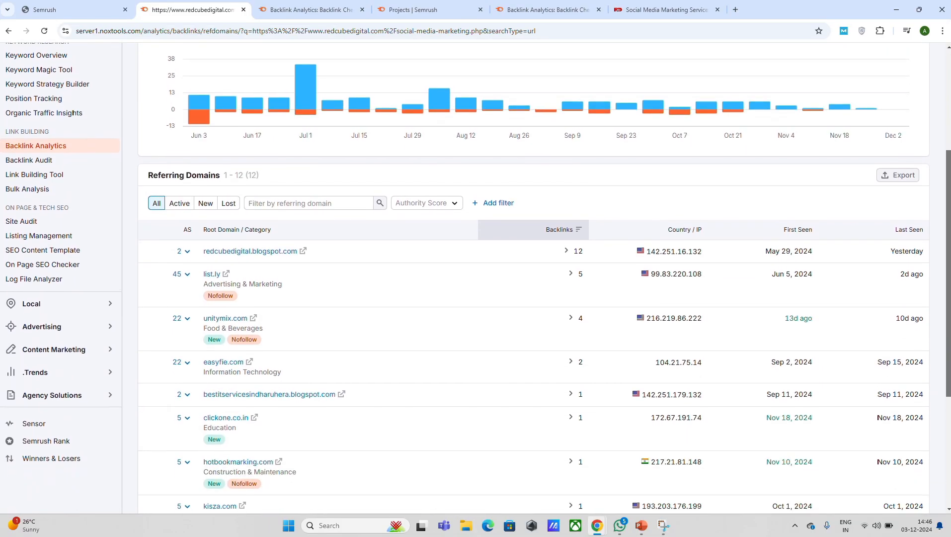
scroll(949, 197, "down", 2)
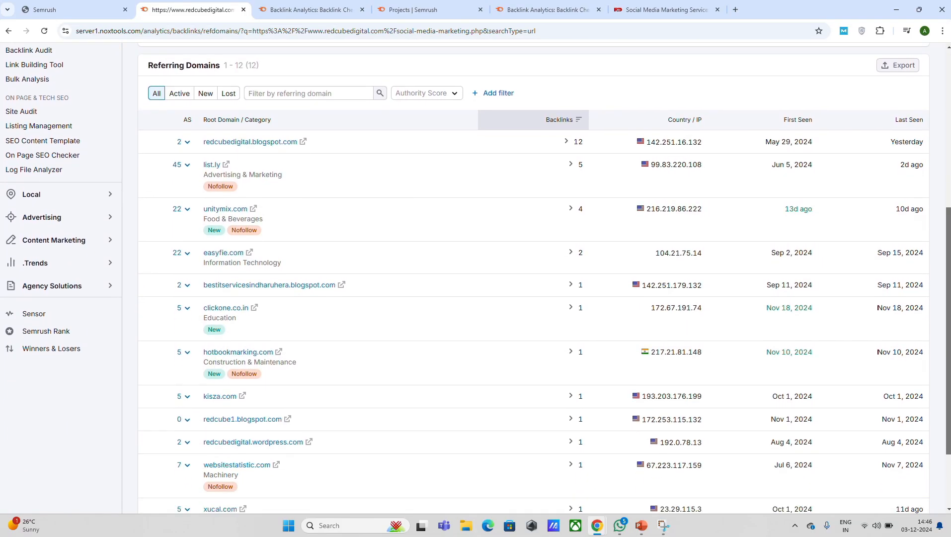
scroll(945, 221, "down", 2)
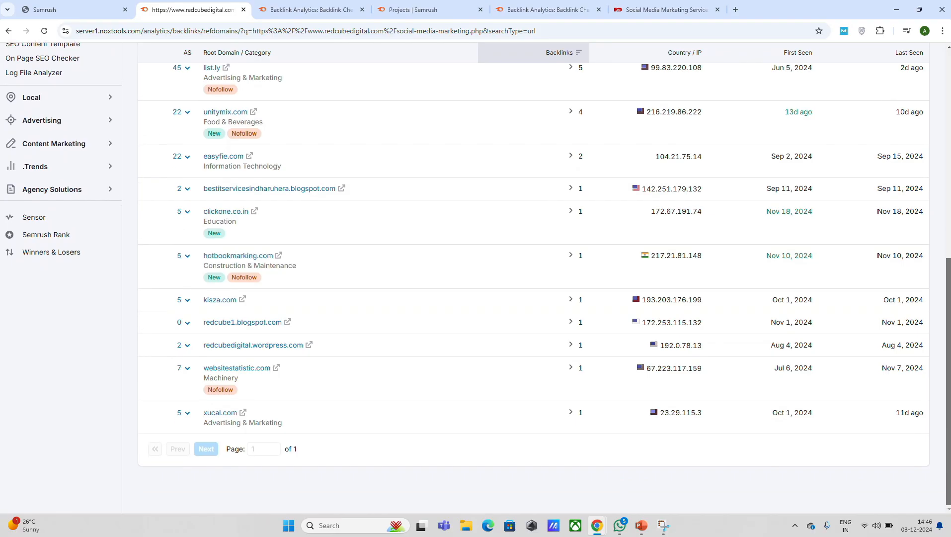
scroll(946, 222, "up", 5)
scroll(945, 221, "up", 3)
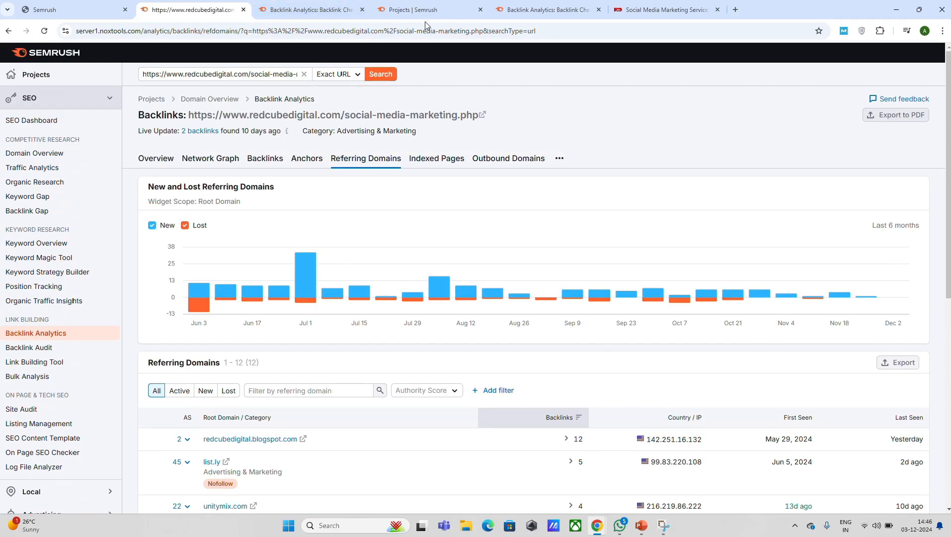
scroll(419, 22, "down", 4)
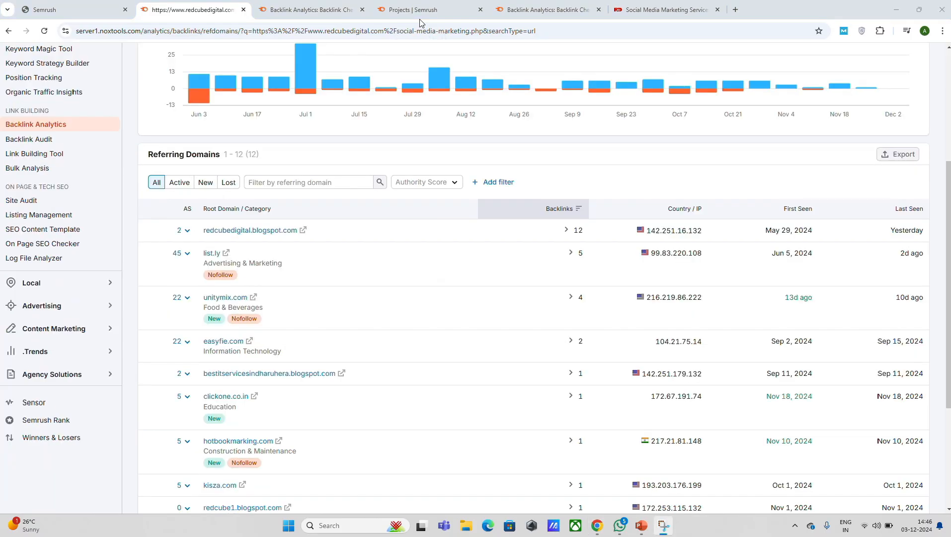
left_click(309, 373)
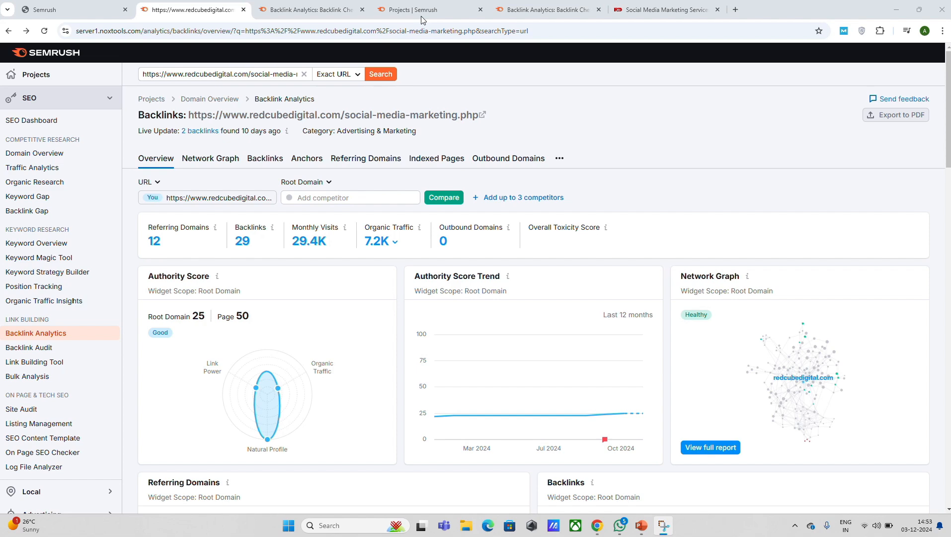
- Open the full Network Graph report from the overview and examine the profile rating, top categories and link graph
left_click(721, 450)
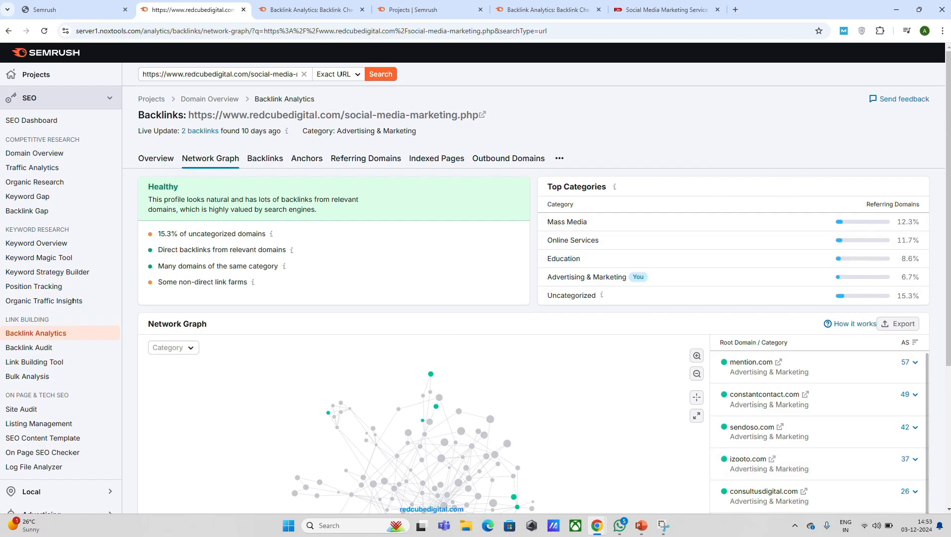
scroll(948, 127, "down", 2)
scroll(948, 126, "down", 3)
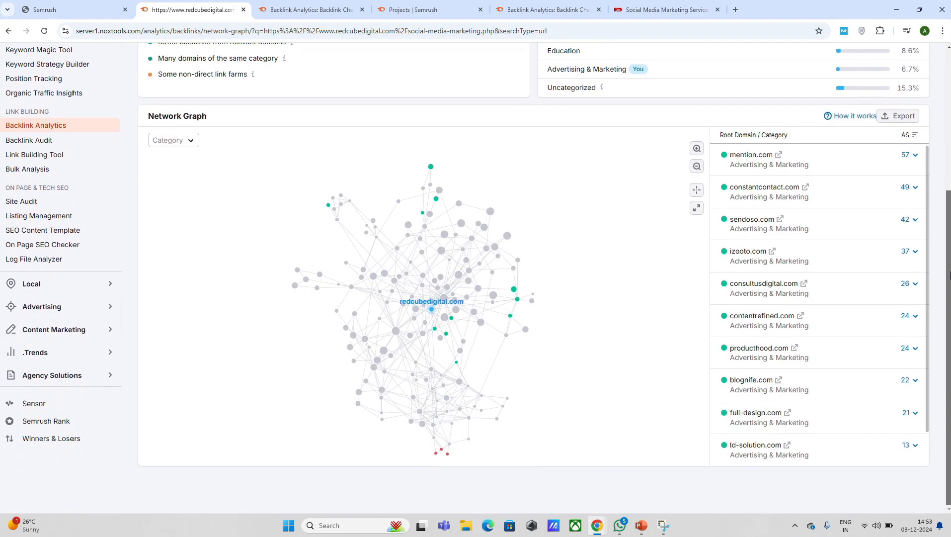
scroll(949, 276, "up", 5)
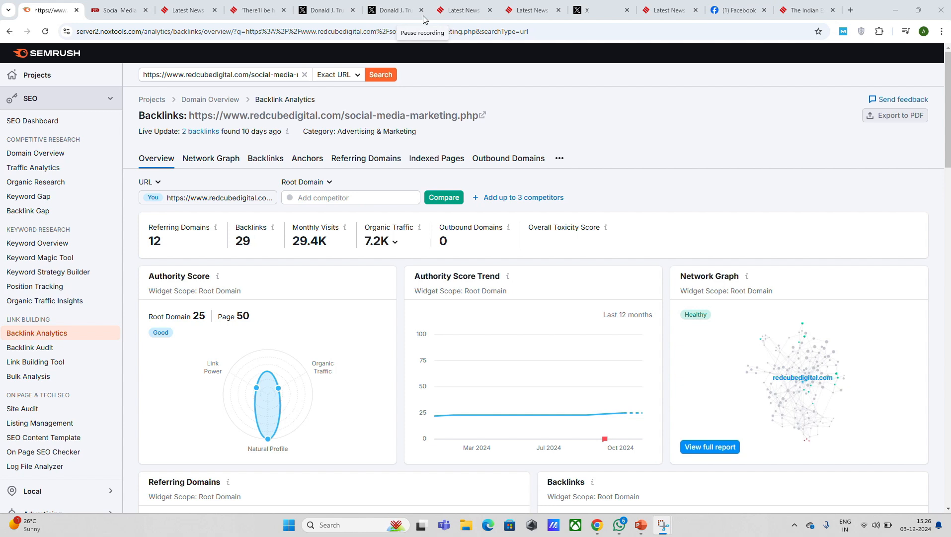
key("ctrl+4")
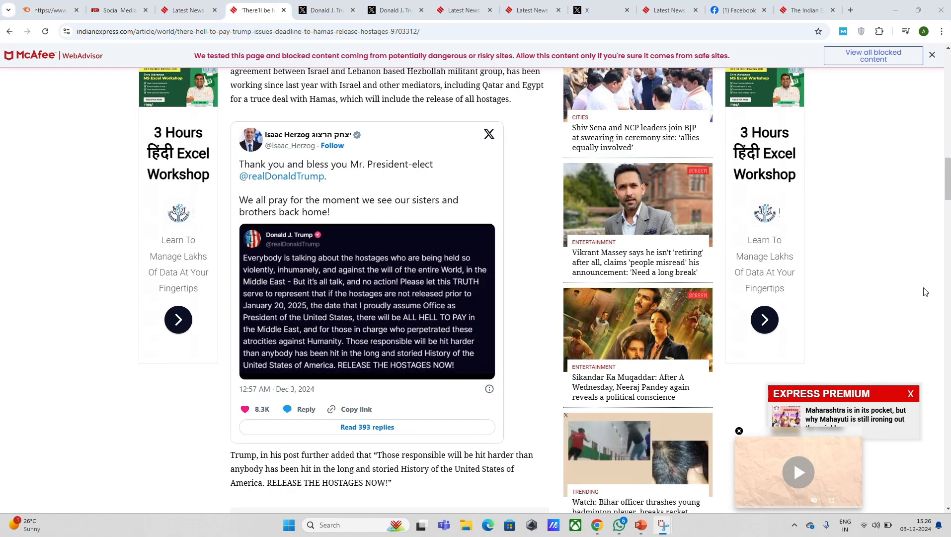
left_click_drag(948, 186, 948, 177)
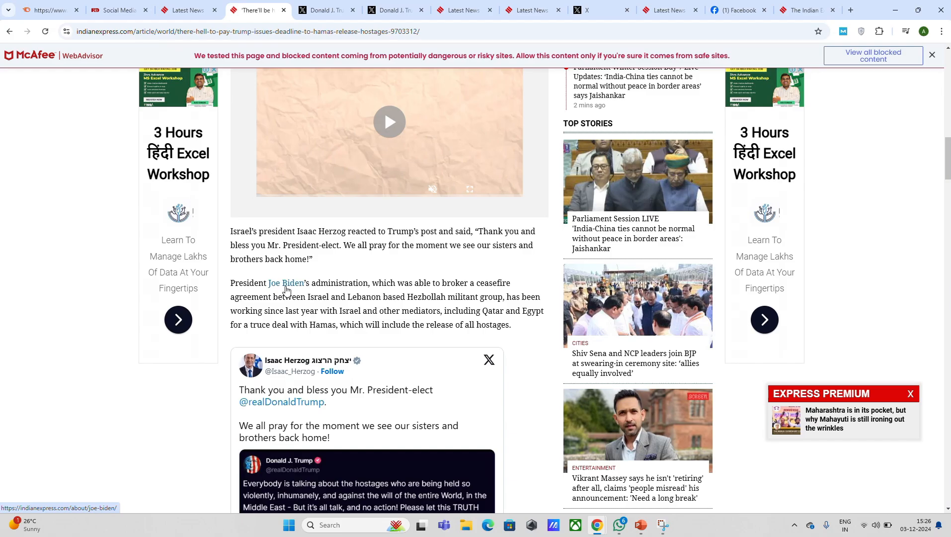
left_click(286, 284)
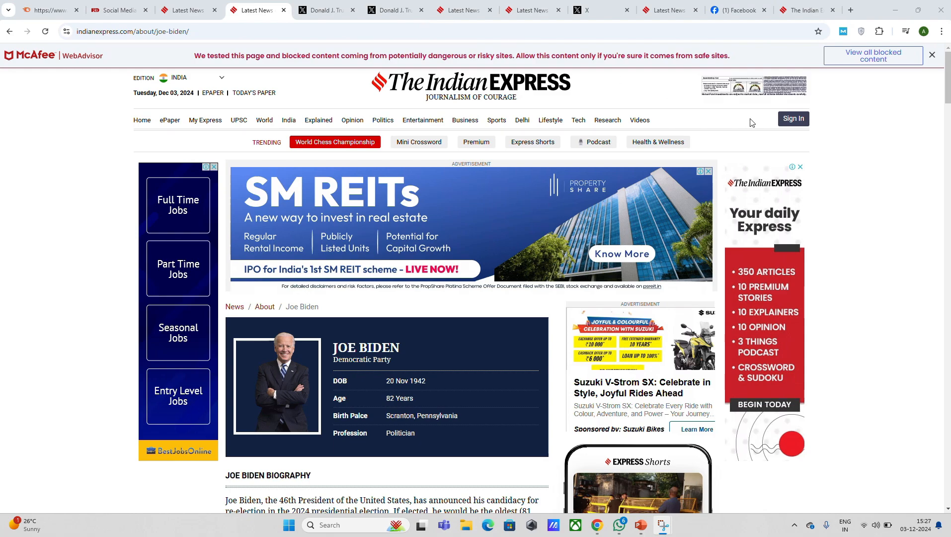
scroll(478, 288, "down", 10)
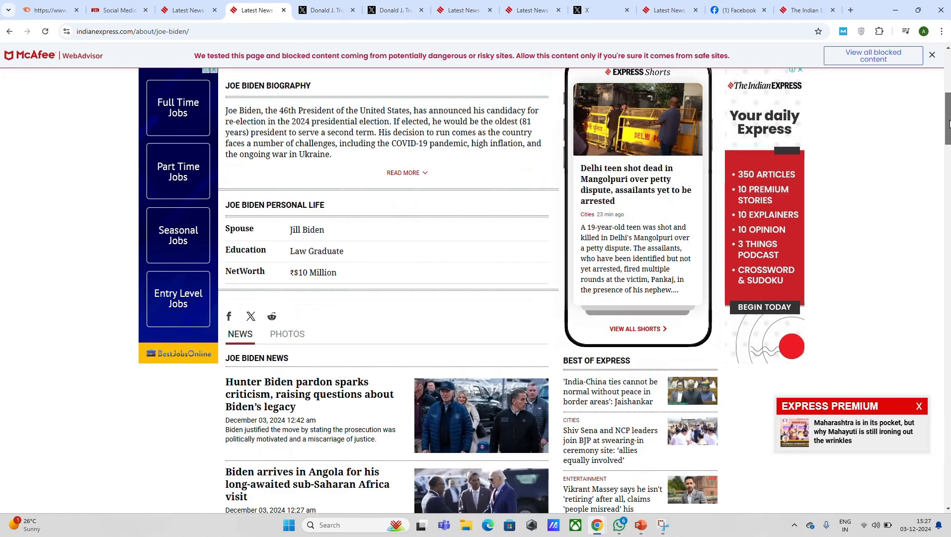
scroll(477, 288, "up", 10)
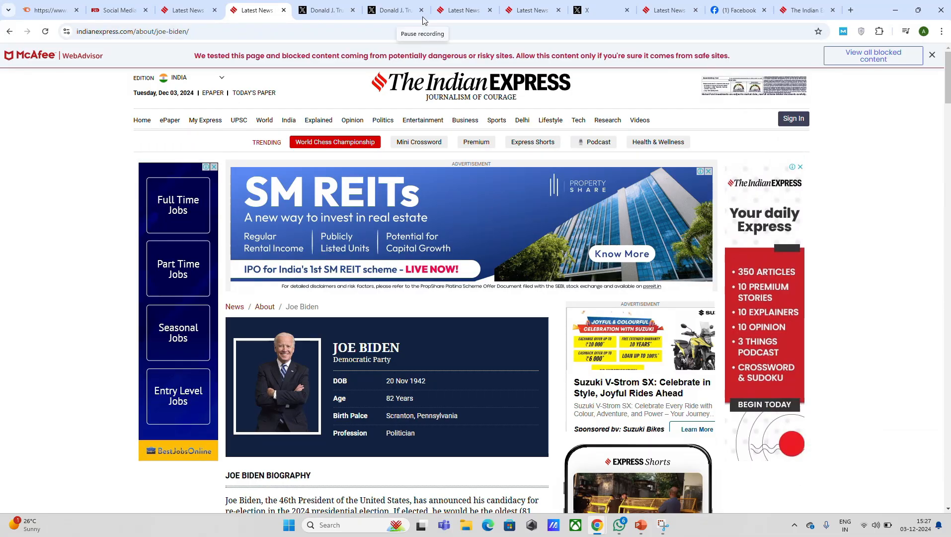
key("alt+Left")
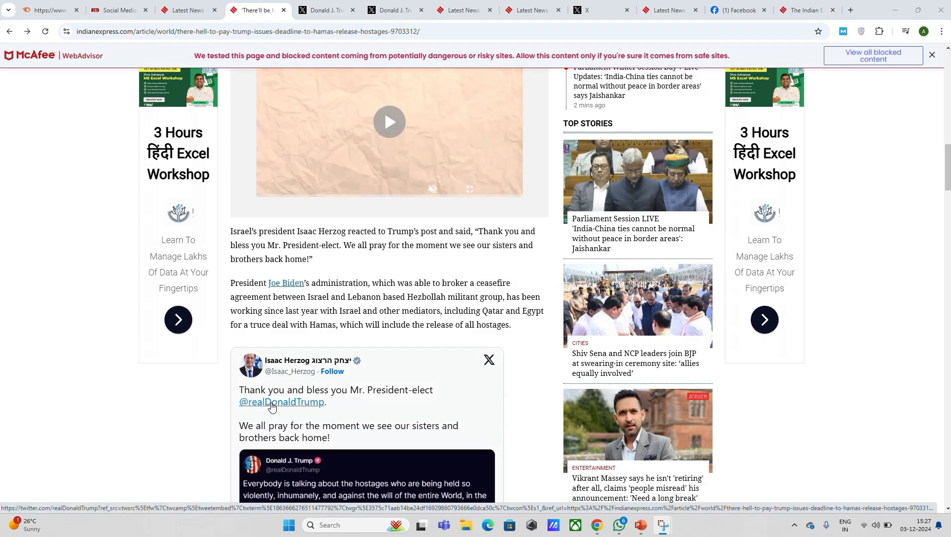
left_click(272, 406)
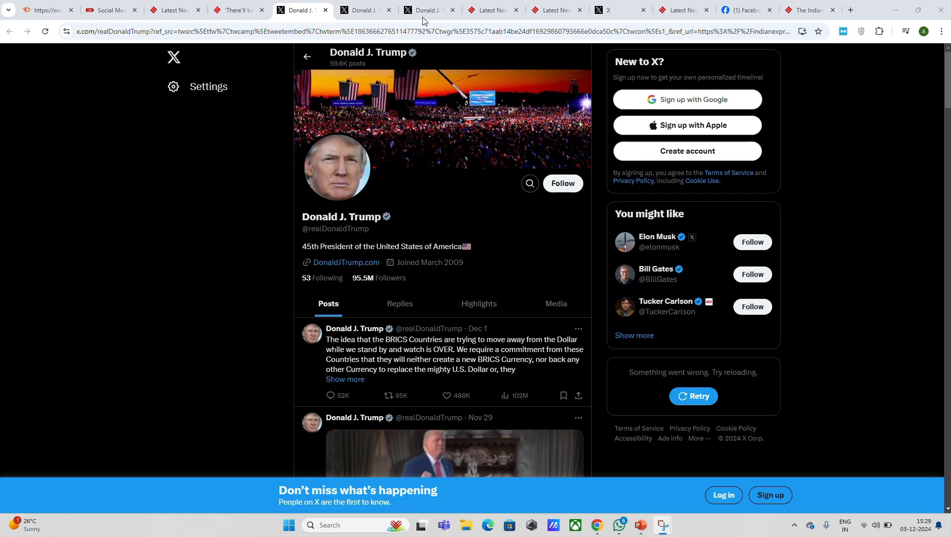
- Return to the Semrush backlink overview and examine the new and lost links, TLD Distribution and Top Countries widgets
key("ctrl+1")
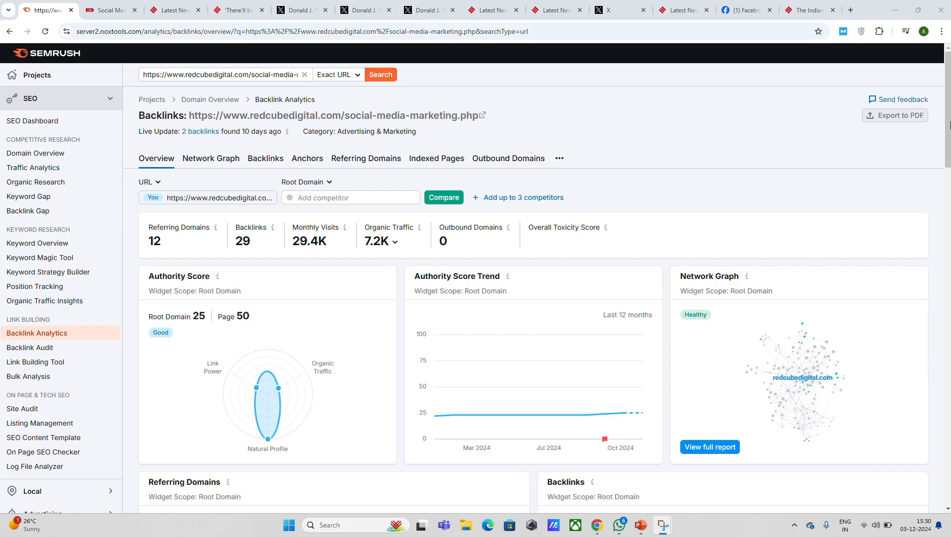
left_click_drag(949, 124, 950, 210)
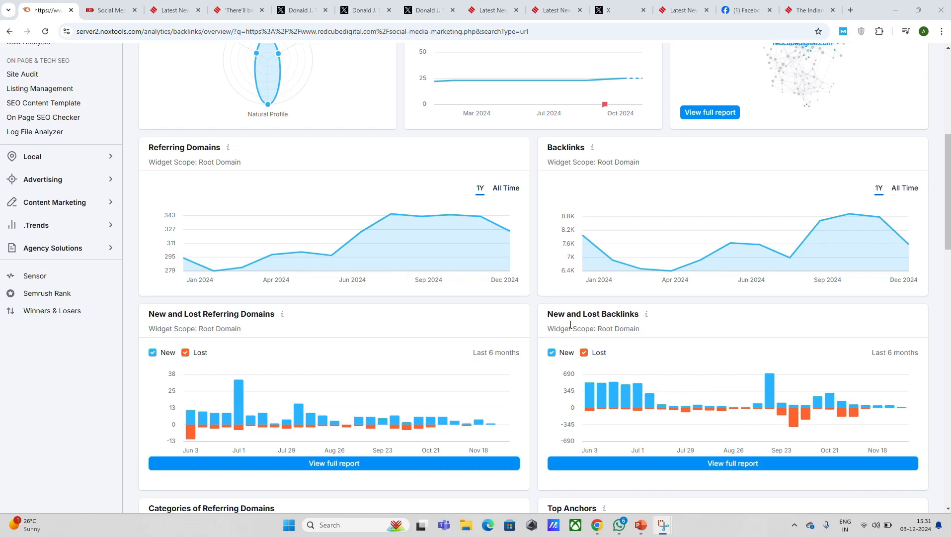
left_click_drag(949, 195, 950, 396)
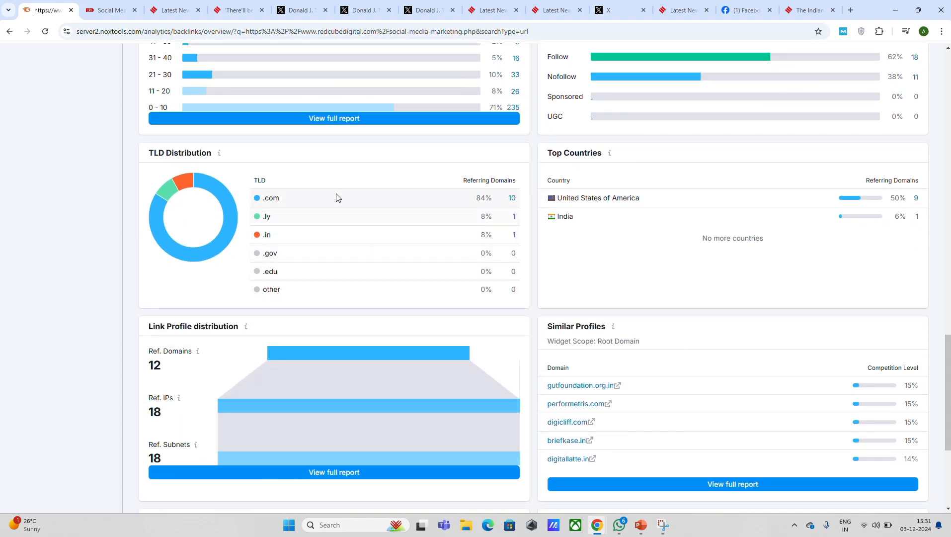
mouse_move(365, 61)
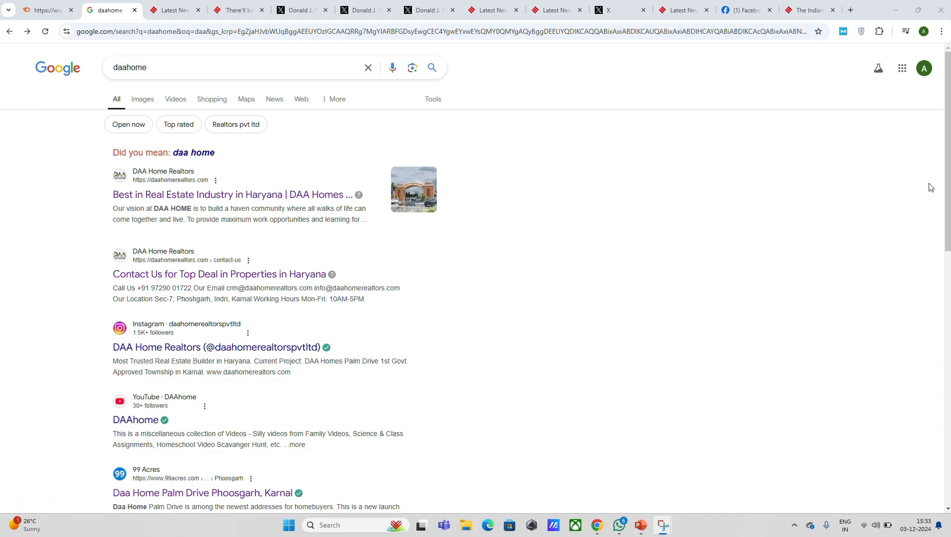
- Look through the Google search results for daahome
left_click_drag(949, 184, 949, 329)
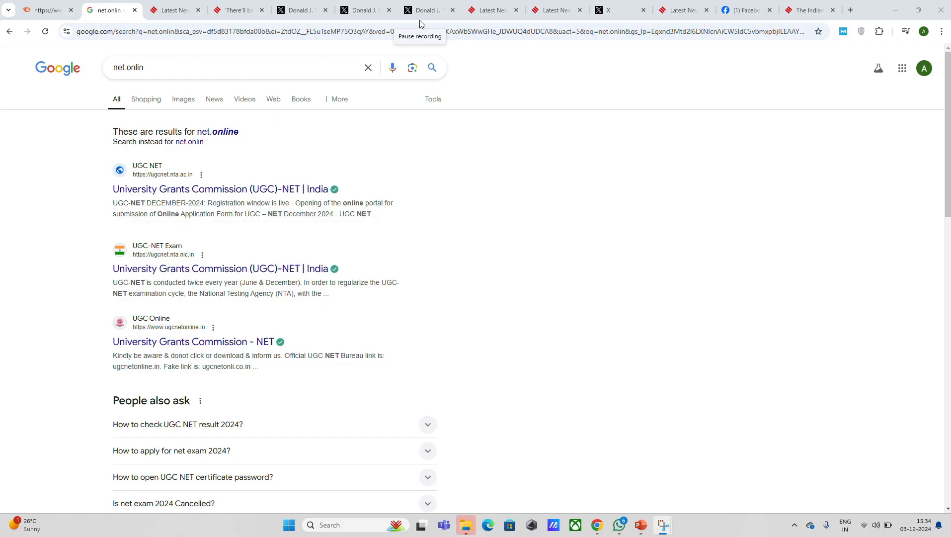
- Return to the Semrush backlink overview and open the United States referring domains from the Top Countries widget
key("ctrl+shift+Tab")
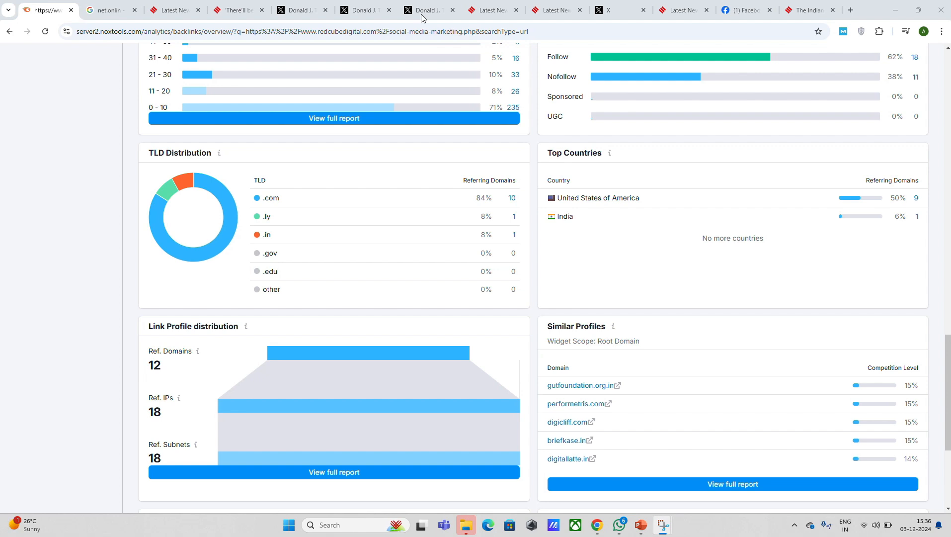
scroll(417, 17, "up", 1)
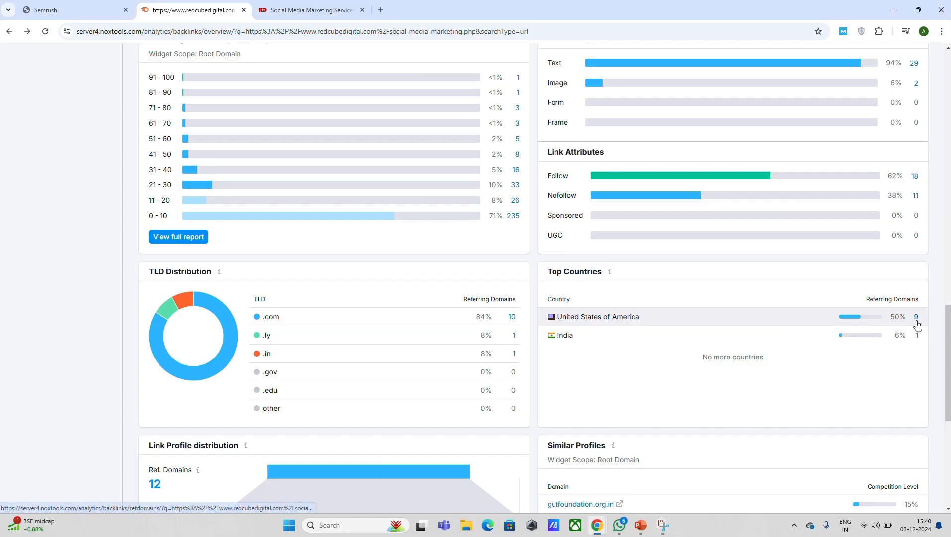
left_click(916, 318)
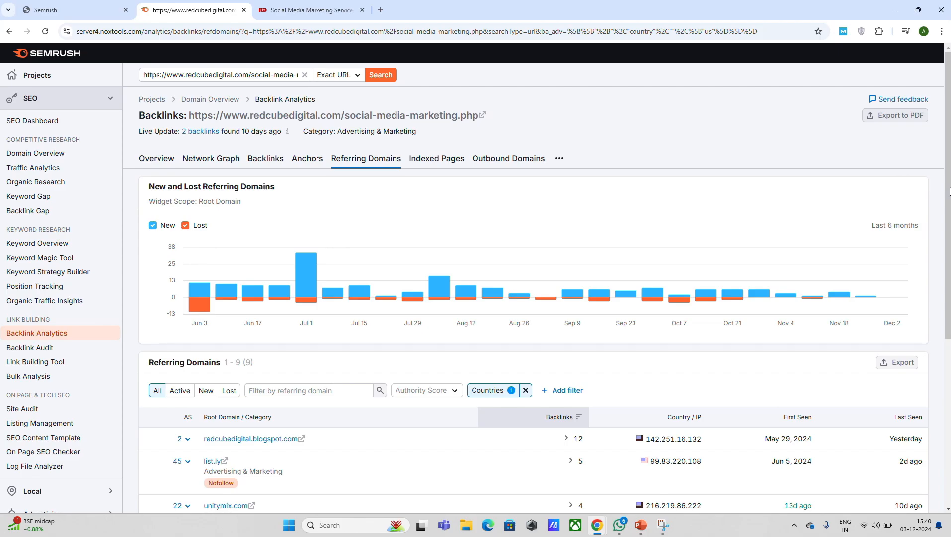
mouse_move(948, 191)
left_mouse_down()
mouse_move(950, 305)
mouse_move(949, 187)
left_mouse_up()
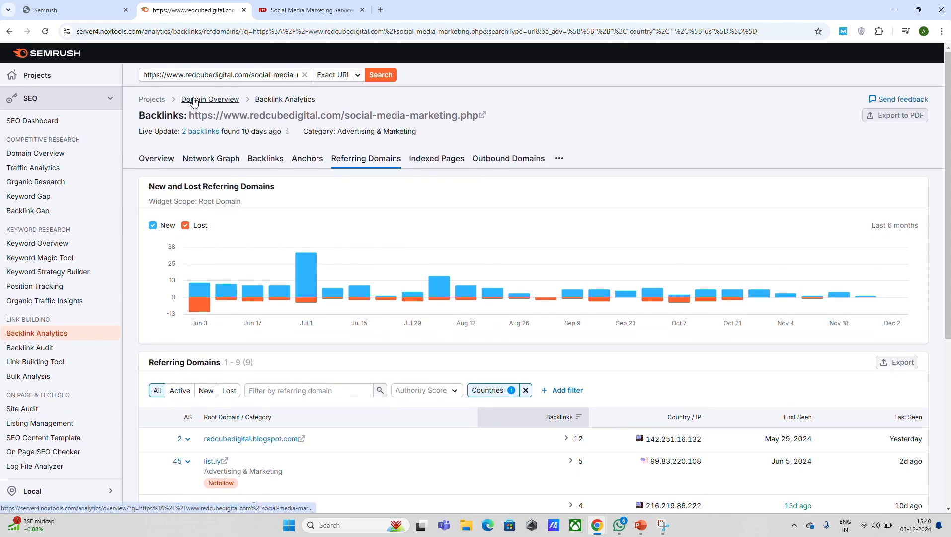
- Go back to the backlink overview and examine its Backlink Types, Link Attributes and summary metrics
left_click(10, 32)
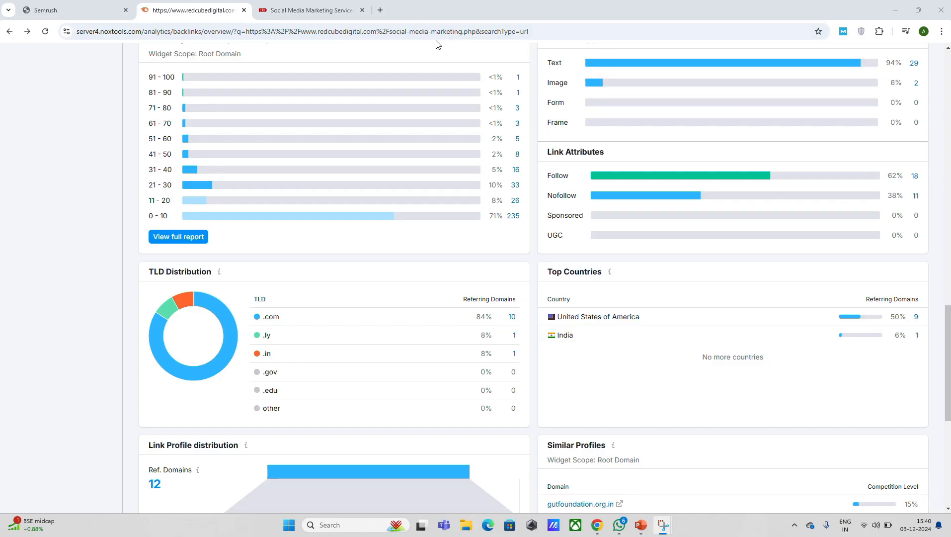
scroll(422, 20, "up", 2)
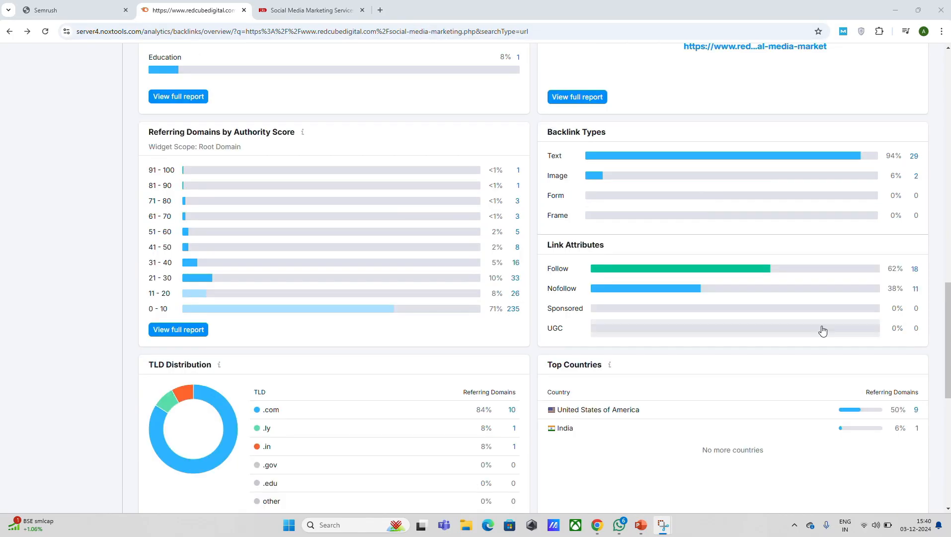
left_click_drag(948, 346, 923, 44)
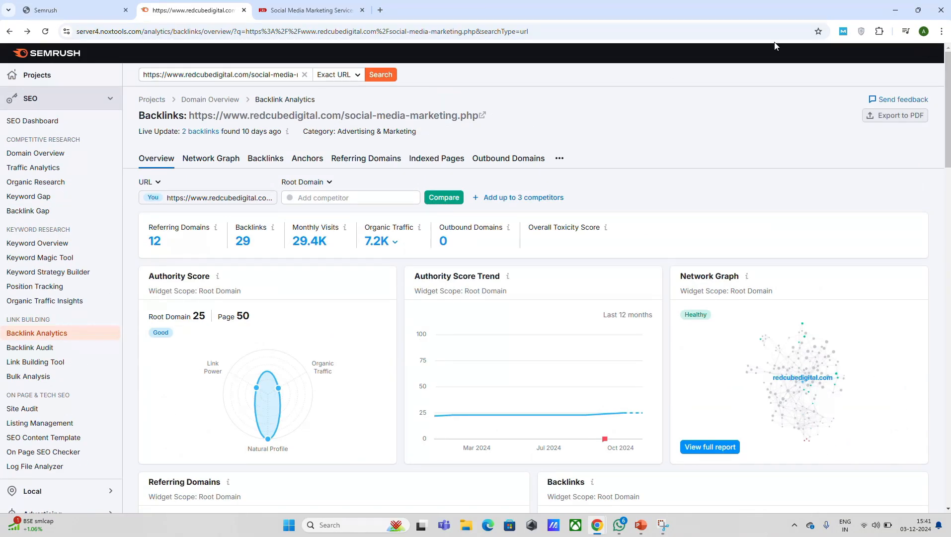
left_click(427, 17)
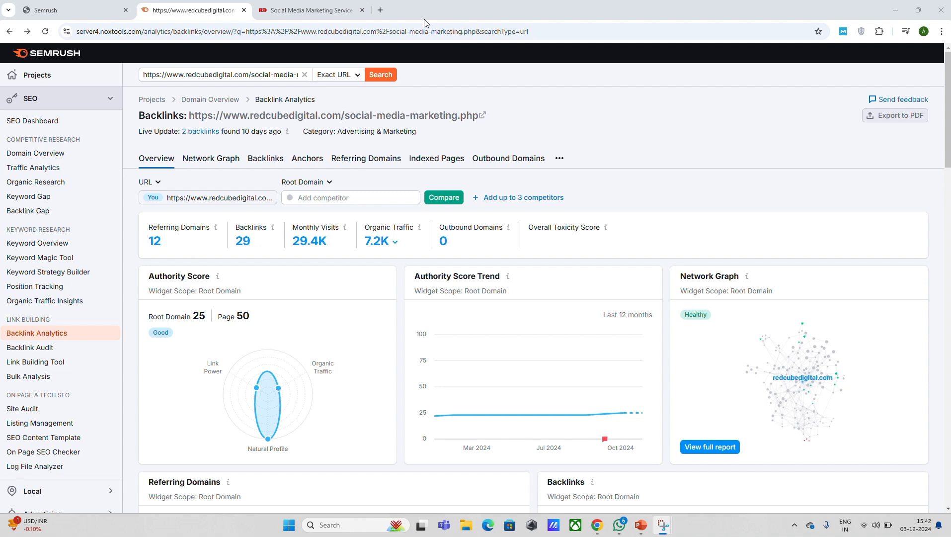
key("ctrl+Tab")
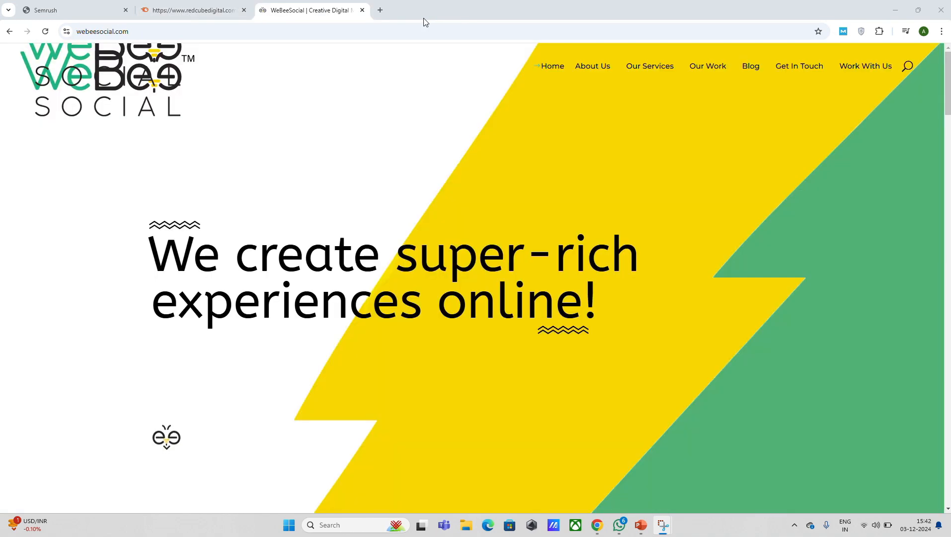
left_click(78, 31)
key("ctrl+c")
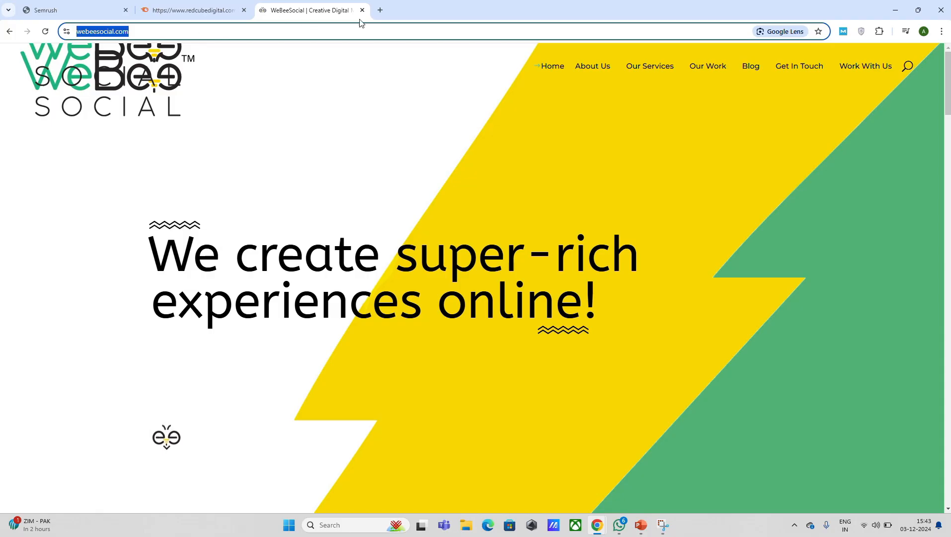
left_click(421, 13)
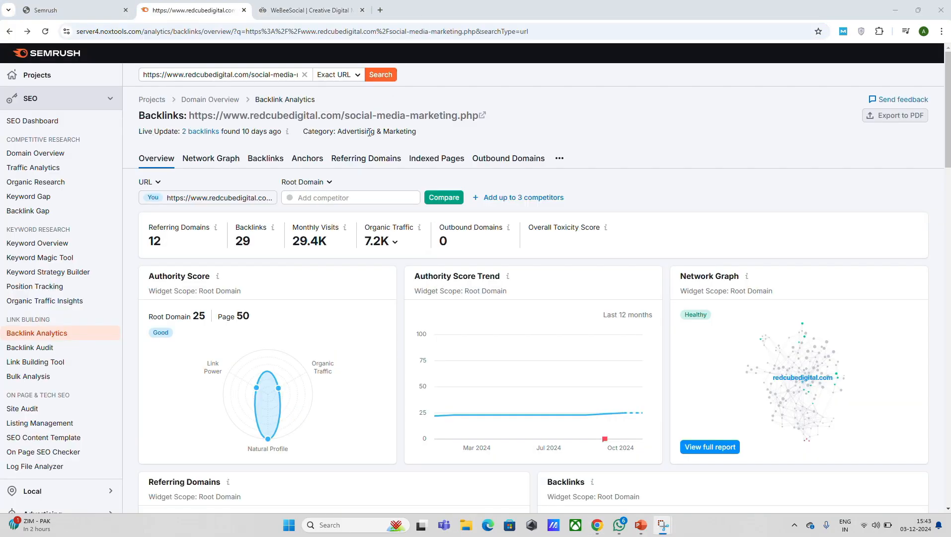
left_click(368, 196)
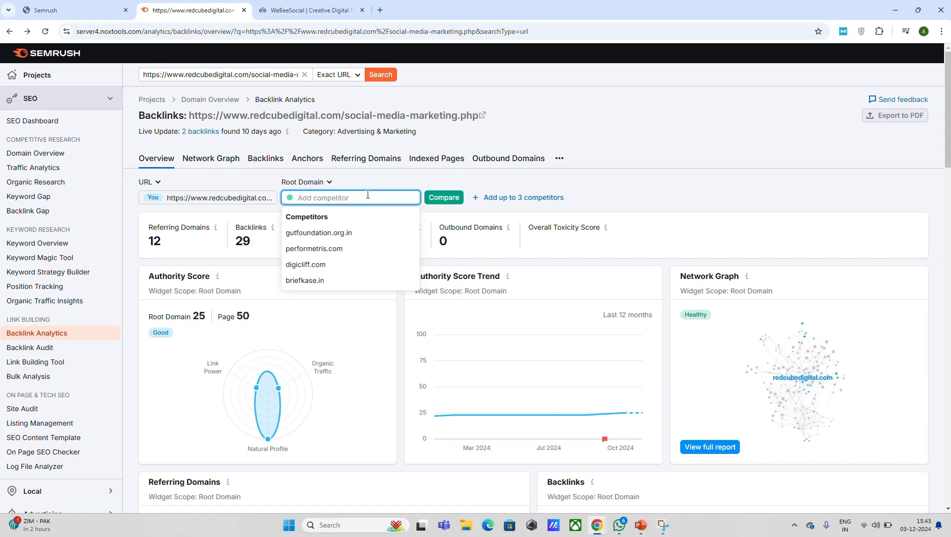
key("ctrl+v")
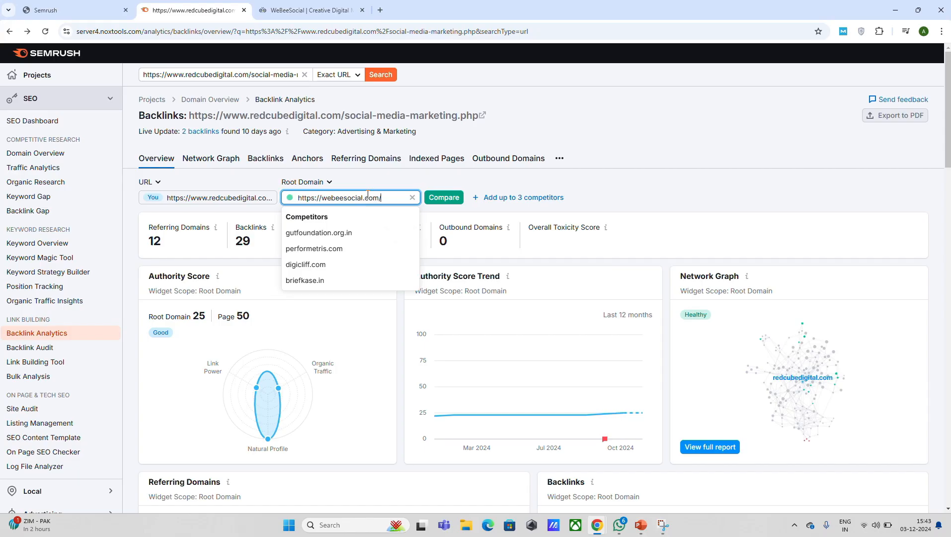
left_click(443, 198)
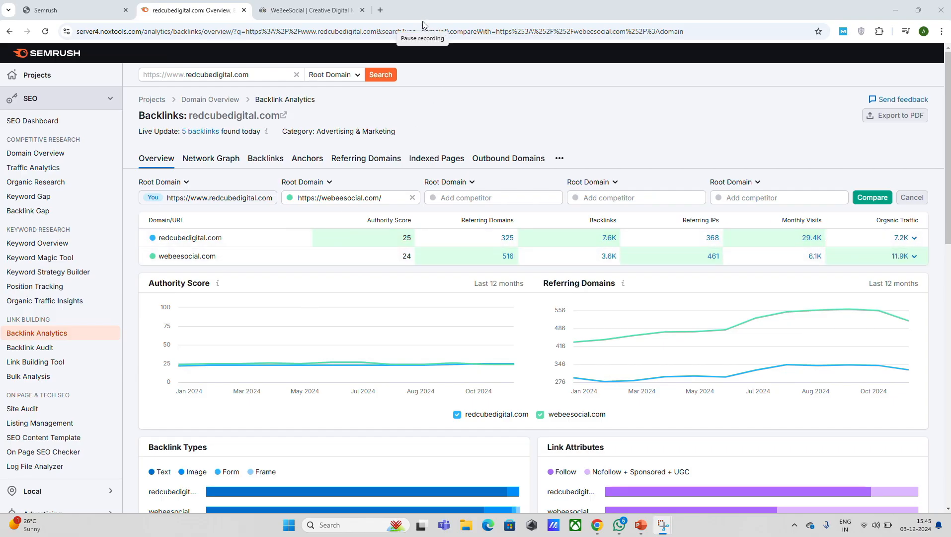
mouse_move(947, 199)
left_mouse_down()
mouse_move(948, 420)
mouse_move(944, 191)
left_mouse_up()
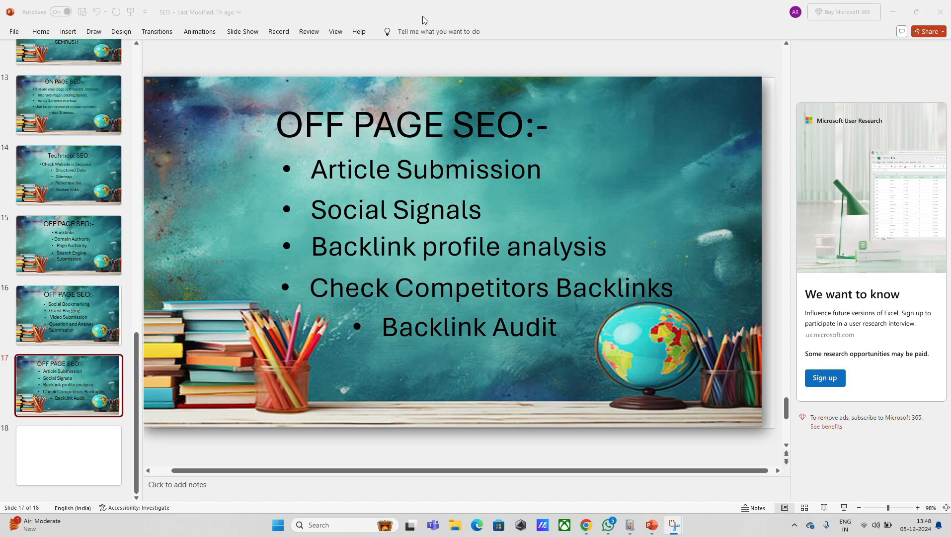
- Switch from the PowerPoint slides to Semrush and open the guavamultiplicity.online project in Backlink Audit
key("alt+Tab")
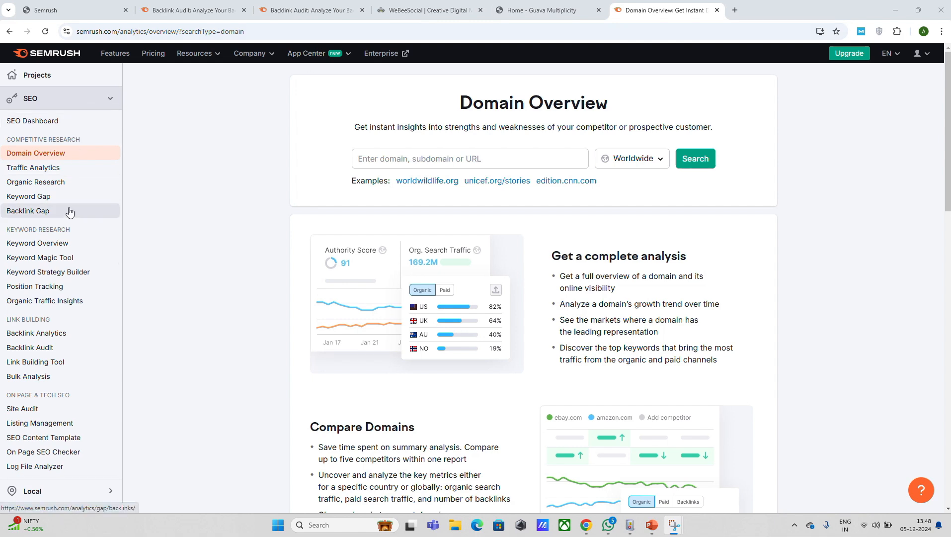
left_click(51, 347)
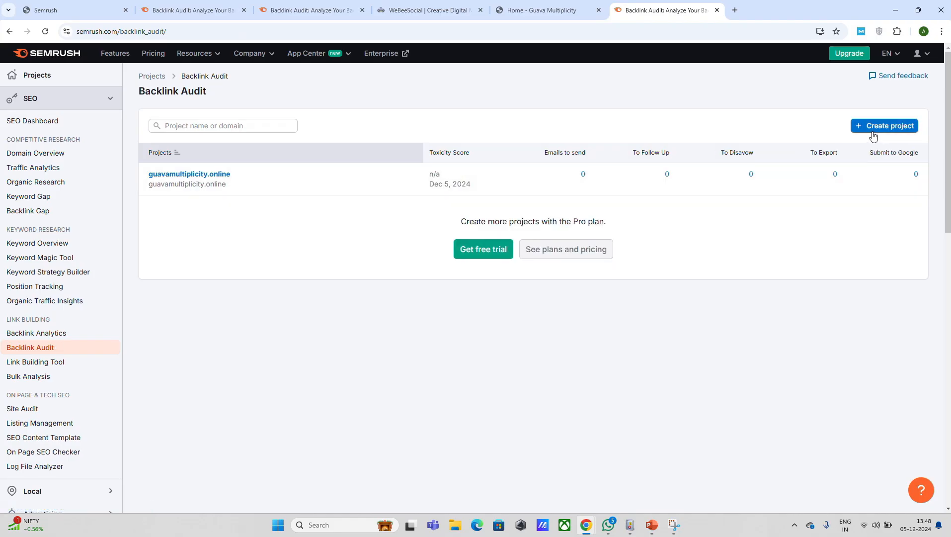
left_click(423, 18)
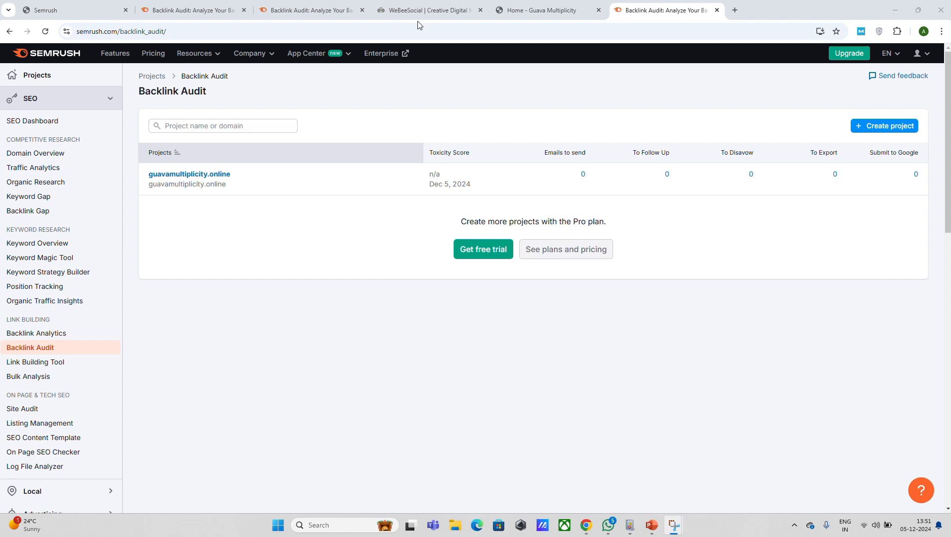
left_click(185, 175)
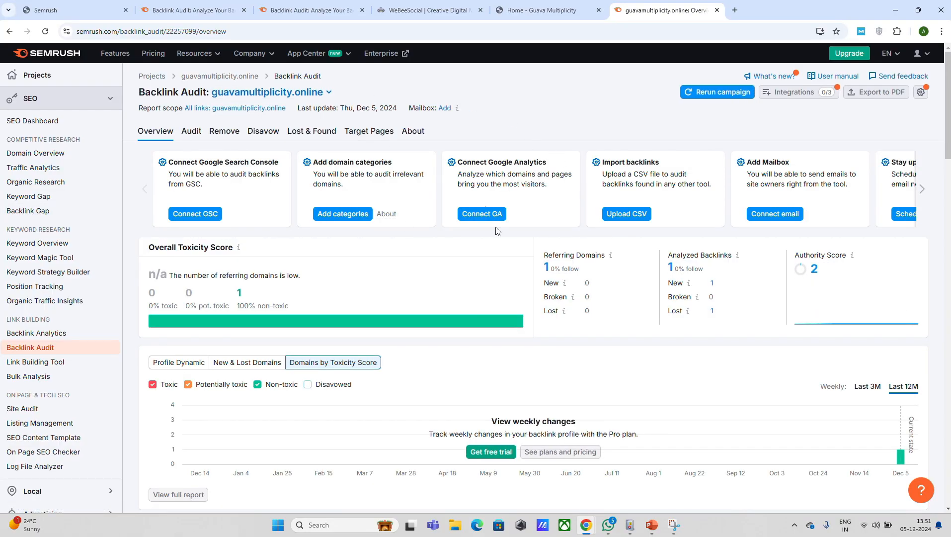
left_click(426, 22)
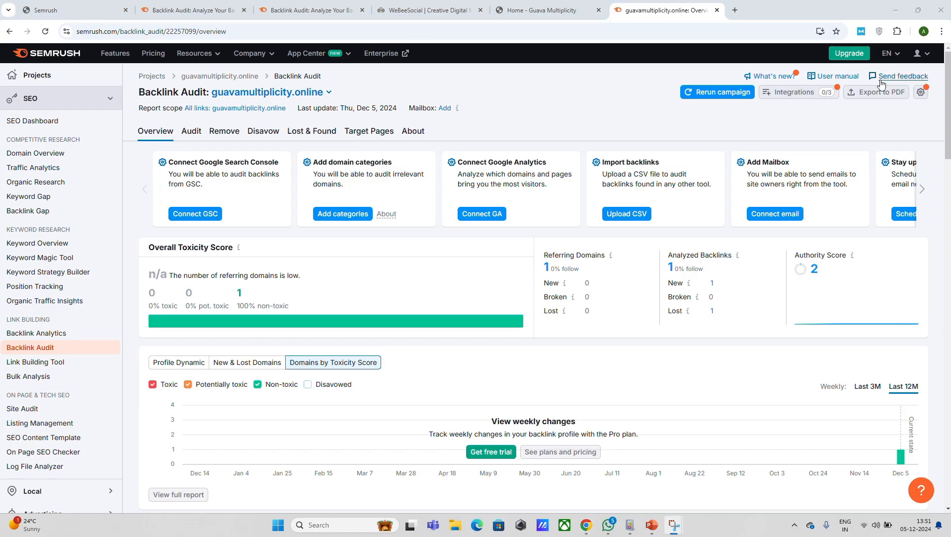
- Examine the audit's Overall Toxicity Score, Domains by Toxicity Score chart and the non-toxic entry under Backlinks to Review
scroll(476, 278, "down", 20)
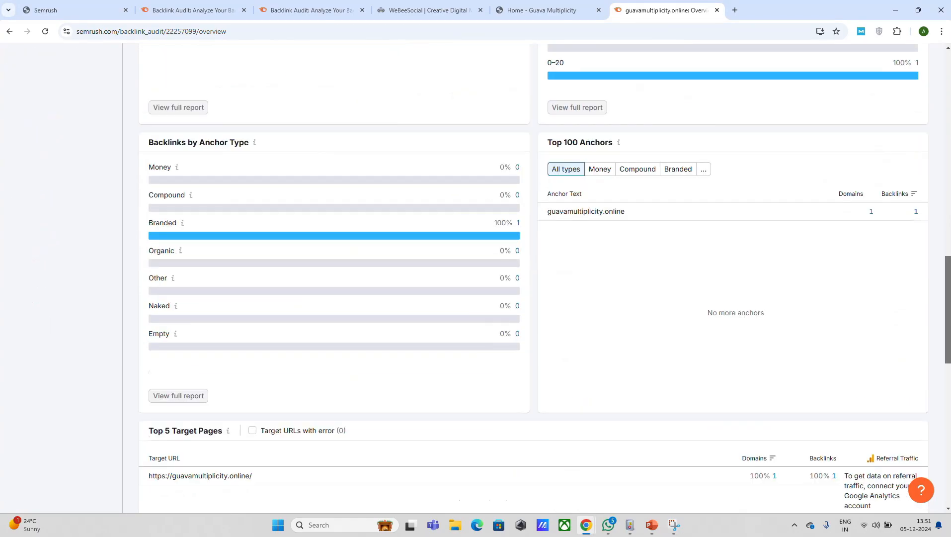
scroll(476, 278, "up", 20)
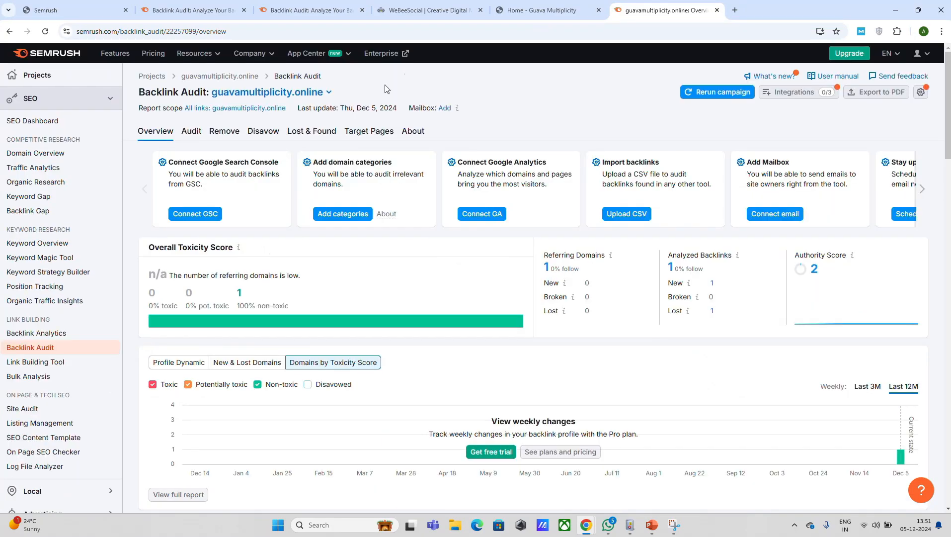
key("super+shift+s")
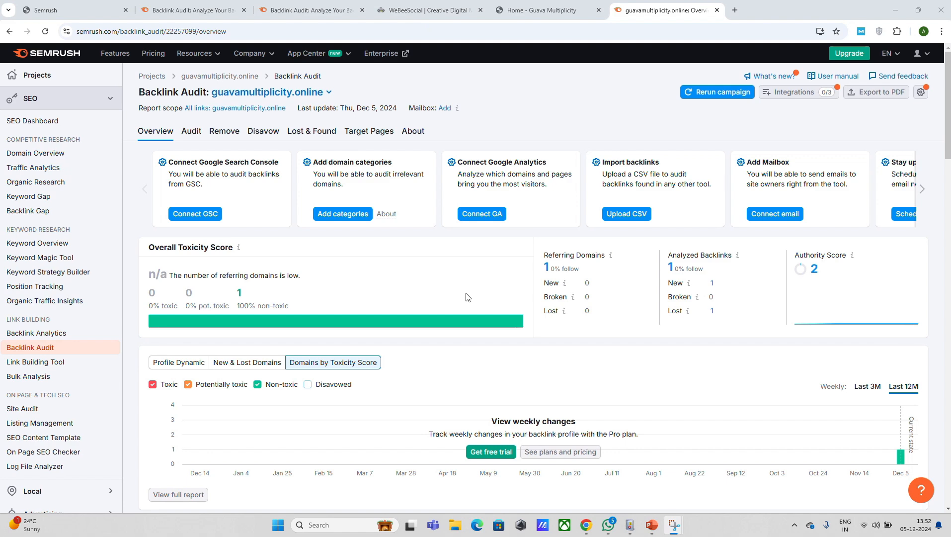
scroll(177, 319, "down", 4)
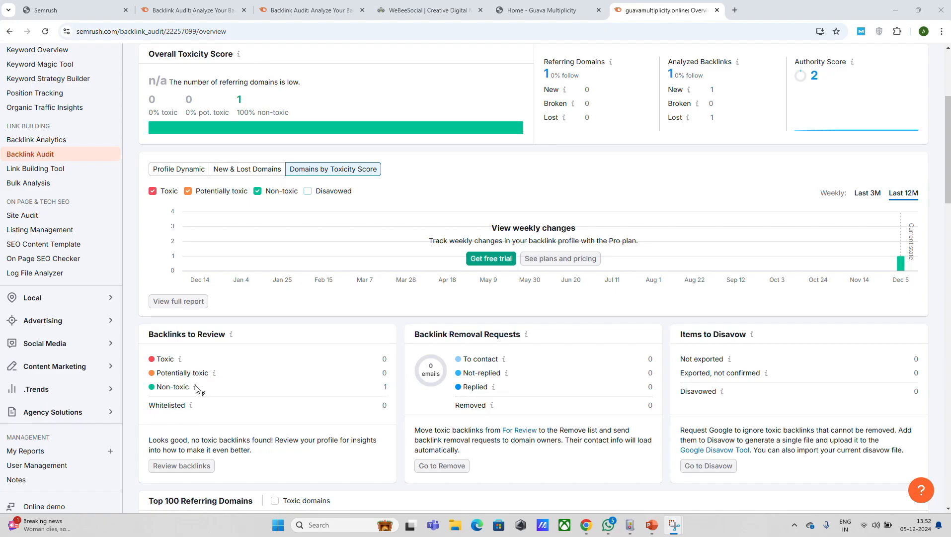
mouse_move(195, 388)
- Examine the audit's Top 100 Referring Domains, Authority Score breakdown, anchor types, top anchors and Top 5 Target Pages
scroll(424, 22, "down", 6)
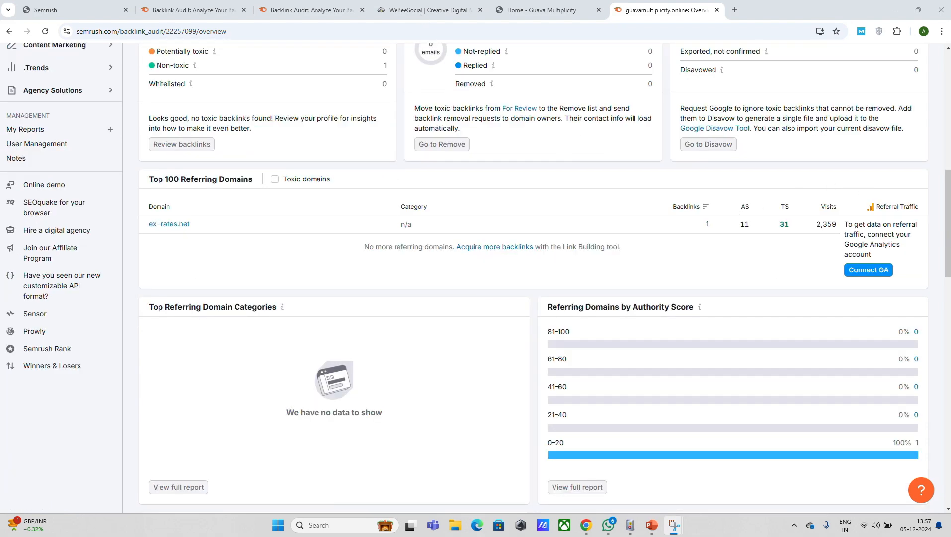
scroll(531, 279, "down", 2)
scroll(532, 279, "down", 7)
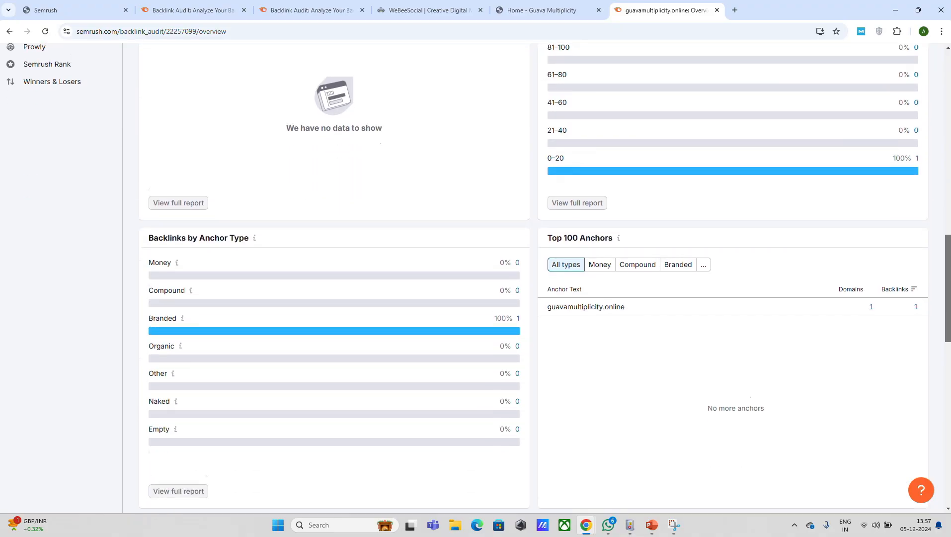
scroll(532, 278, "down", 1)
scroll(529, 47, "up", 12)
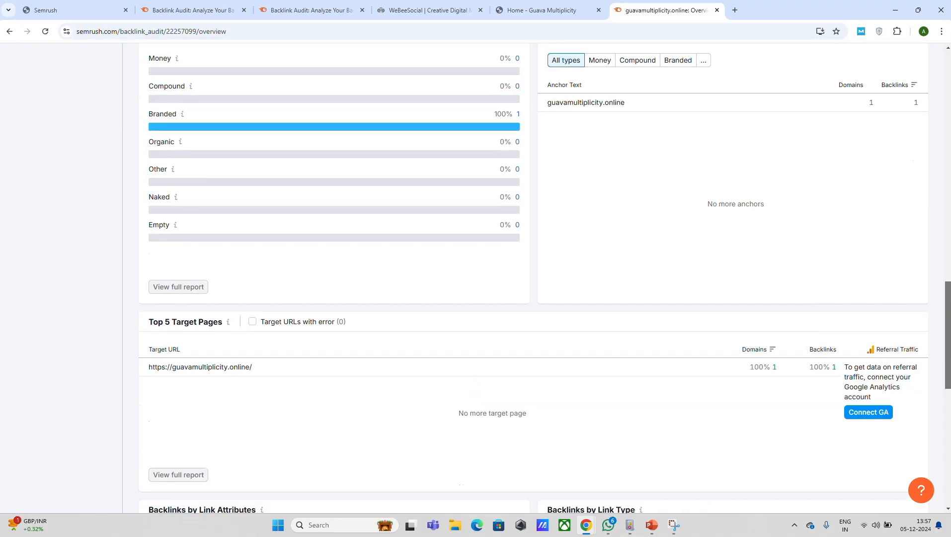
scroll(529, 48, "down", 3)
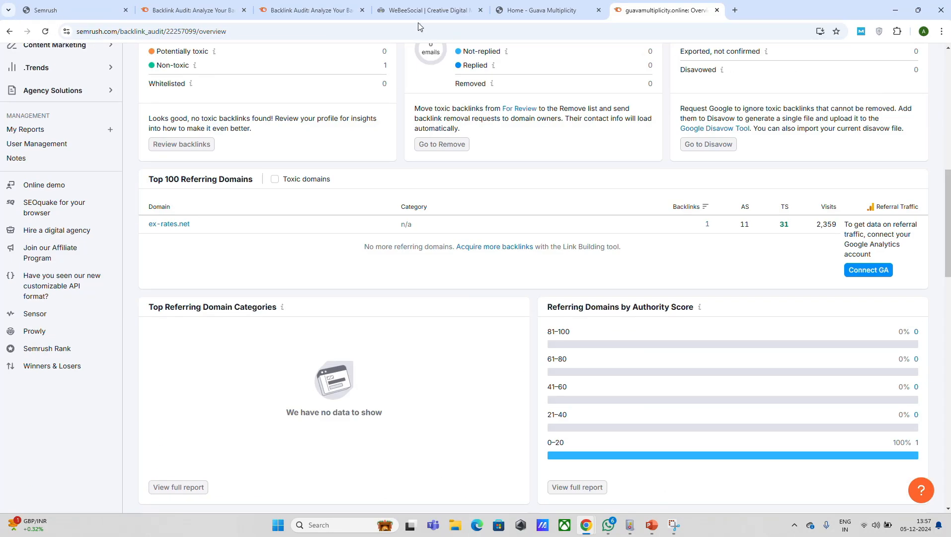